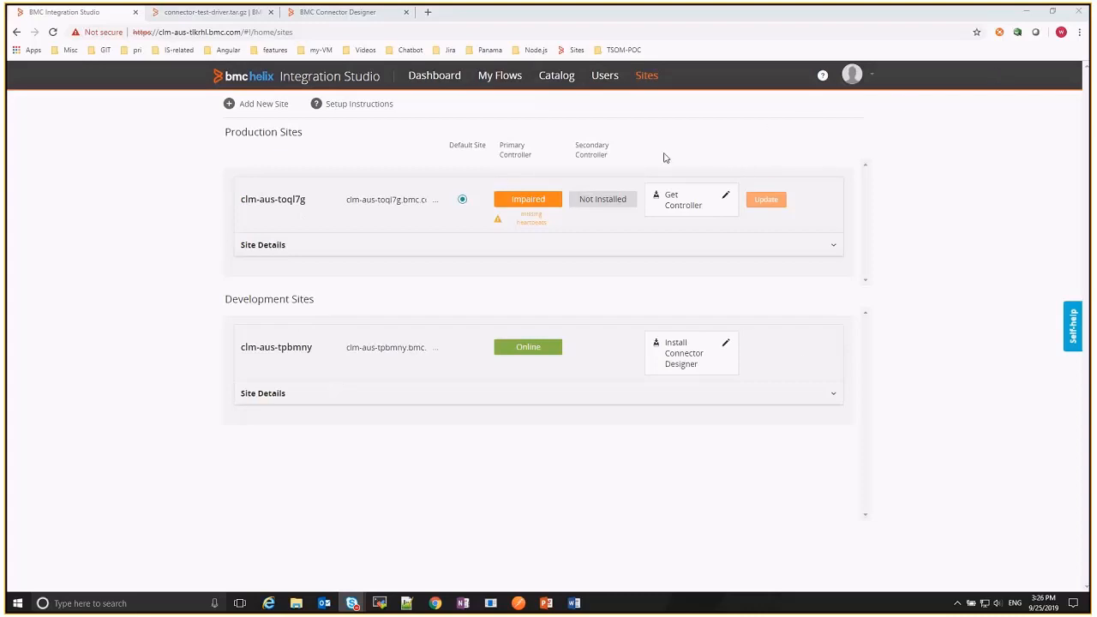
# Add a development site named site3 with the description mysite and save it
pyautogui.click(230, 107)
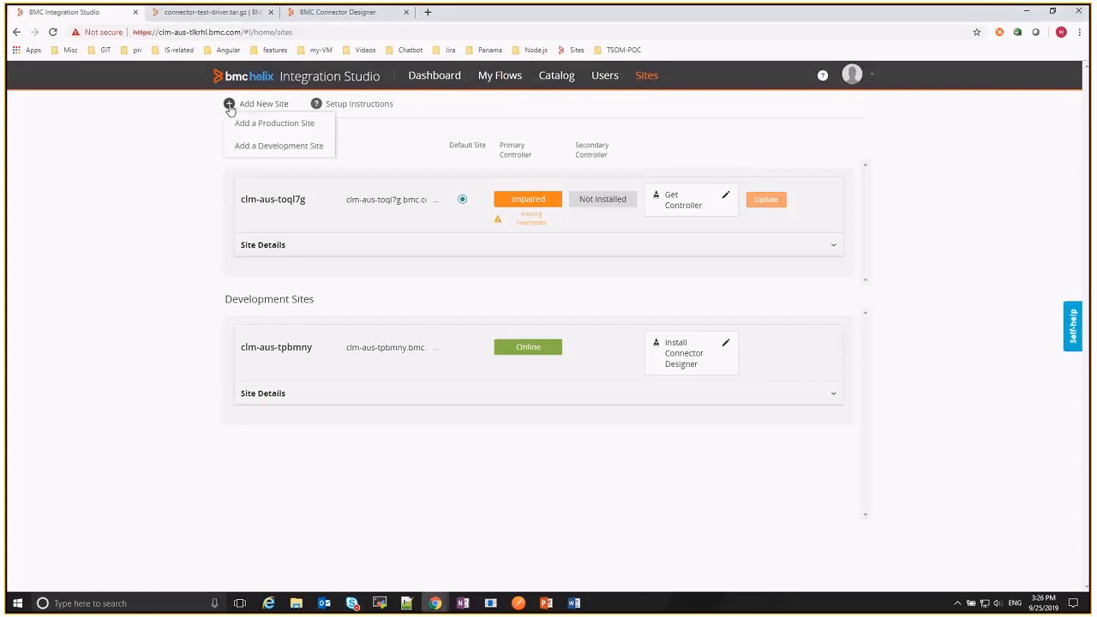
pyautogui.click(288, 146)
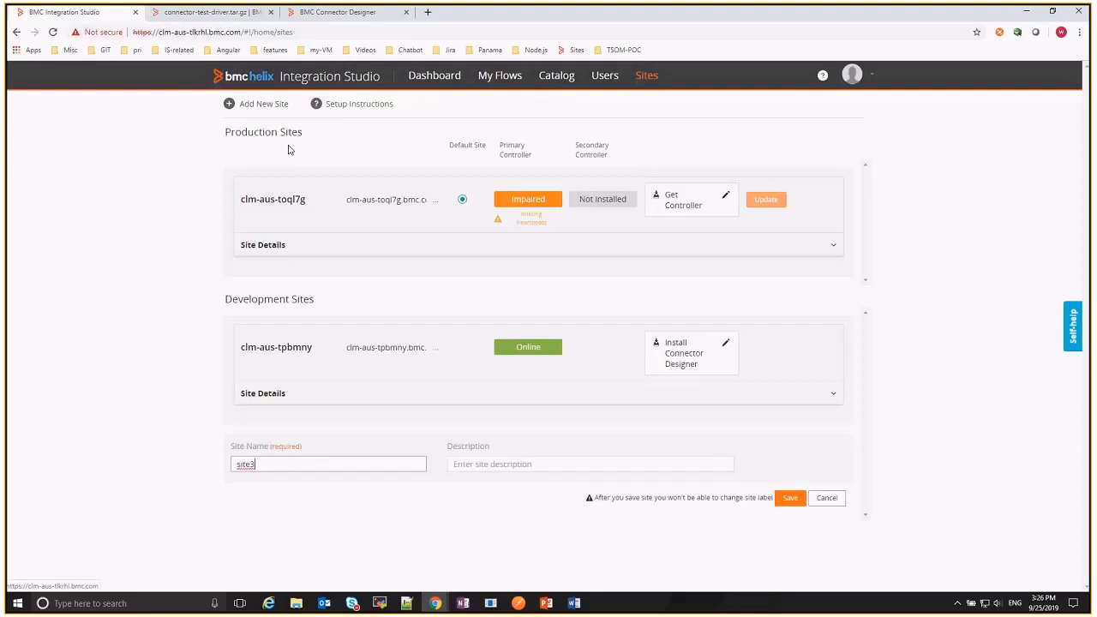
pyautogui.click(548, 466)
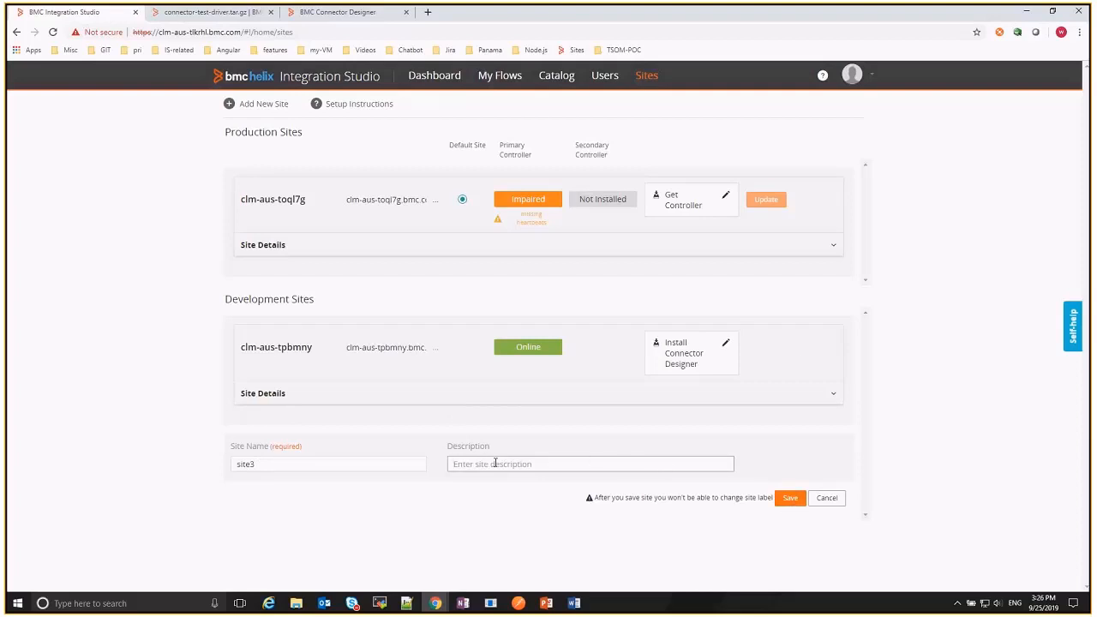
pyautogui.write('mysite')
pyautogui.click(793, 503)
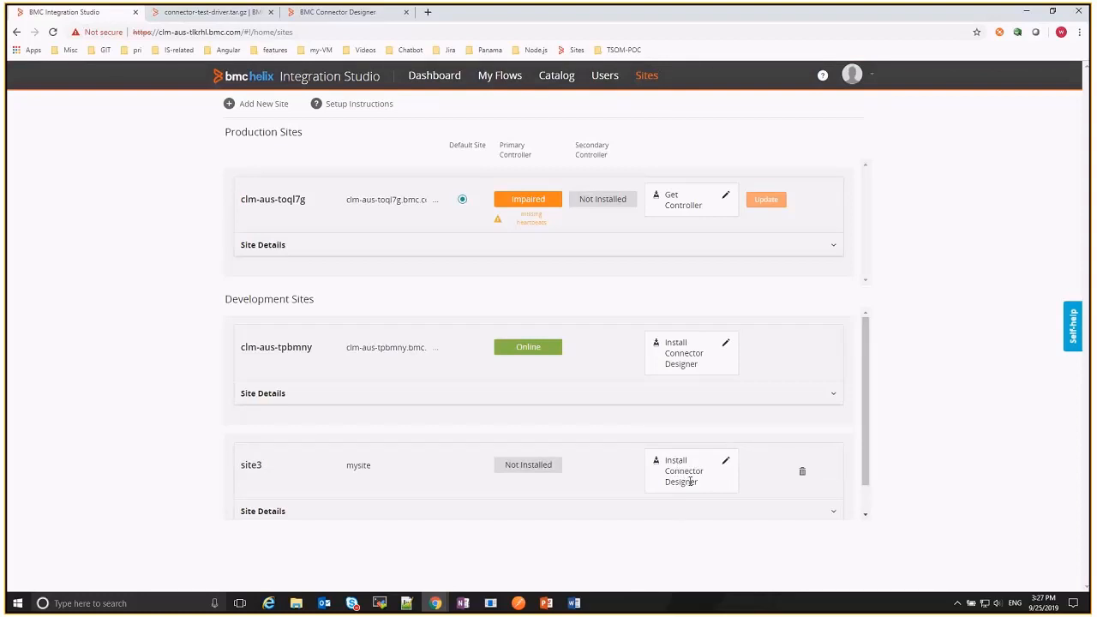
# Open the Connector Designer installation page from the site3 entry, accepting the BMC Connector SDK License Agreement
pyautogui.click(682, 472)
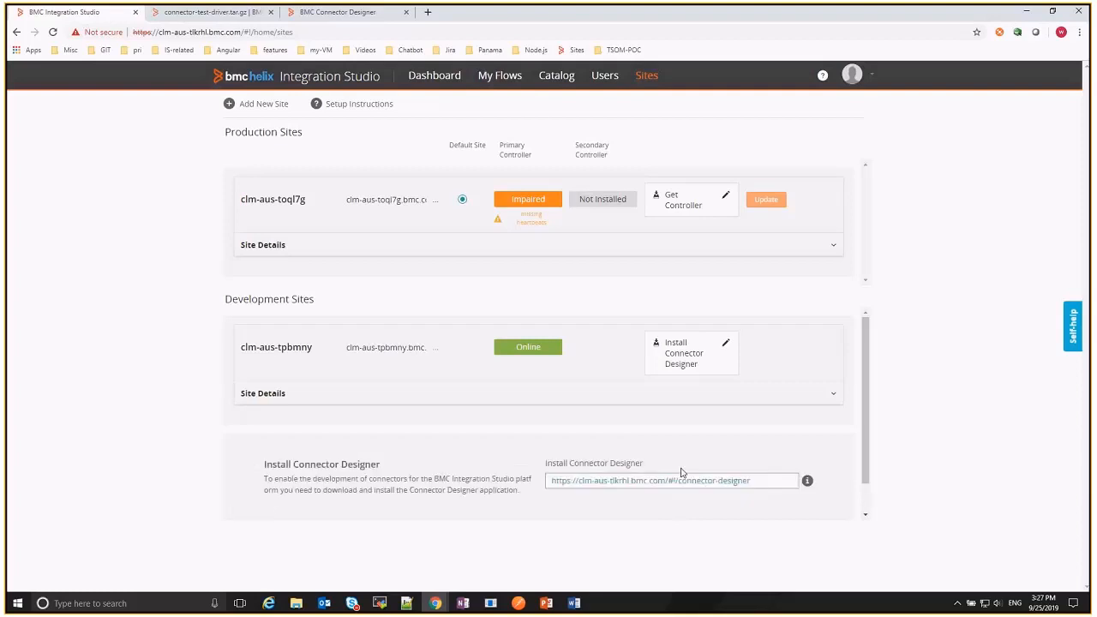
pyautogui.click(617, 482)
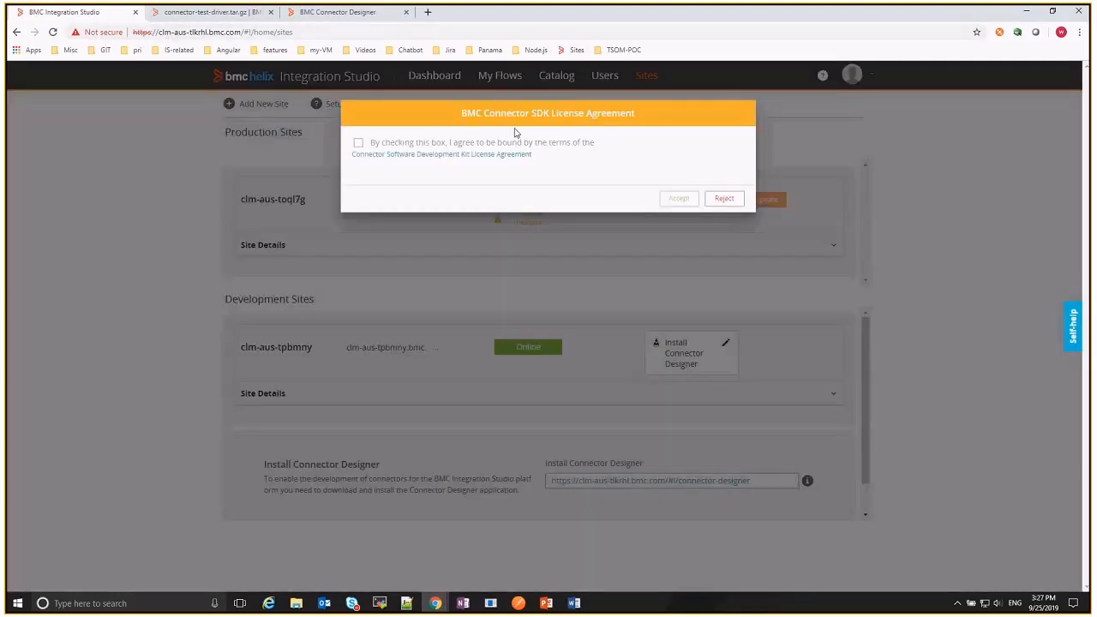
pyautogui.click(383, 150)
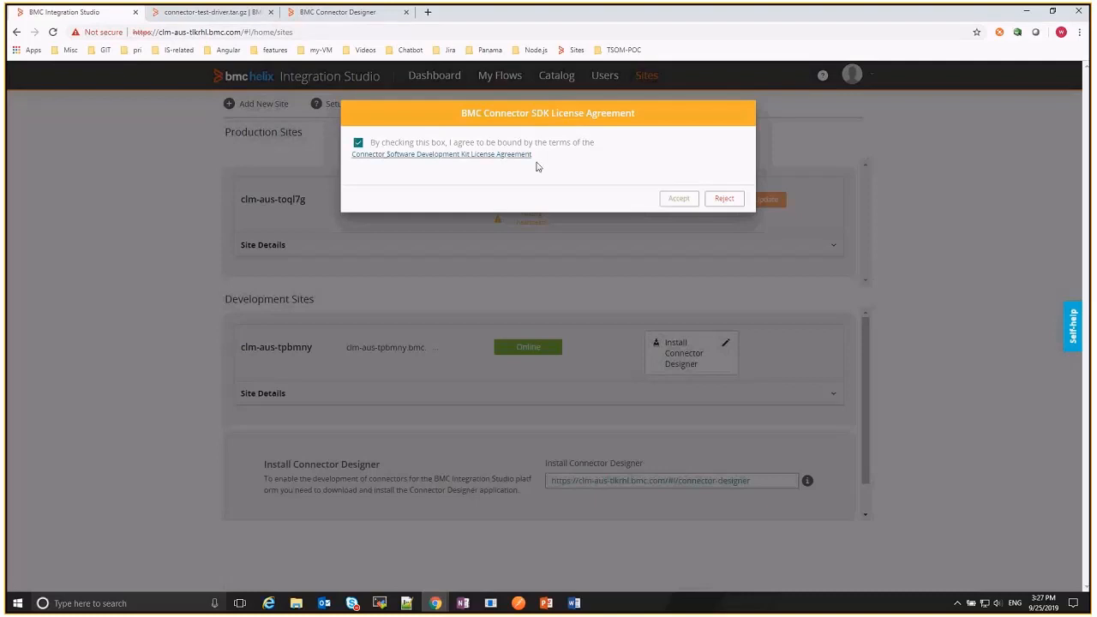
pyautogui.click(680, 202)
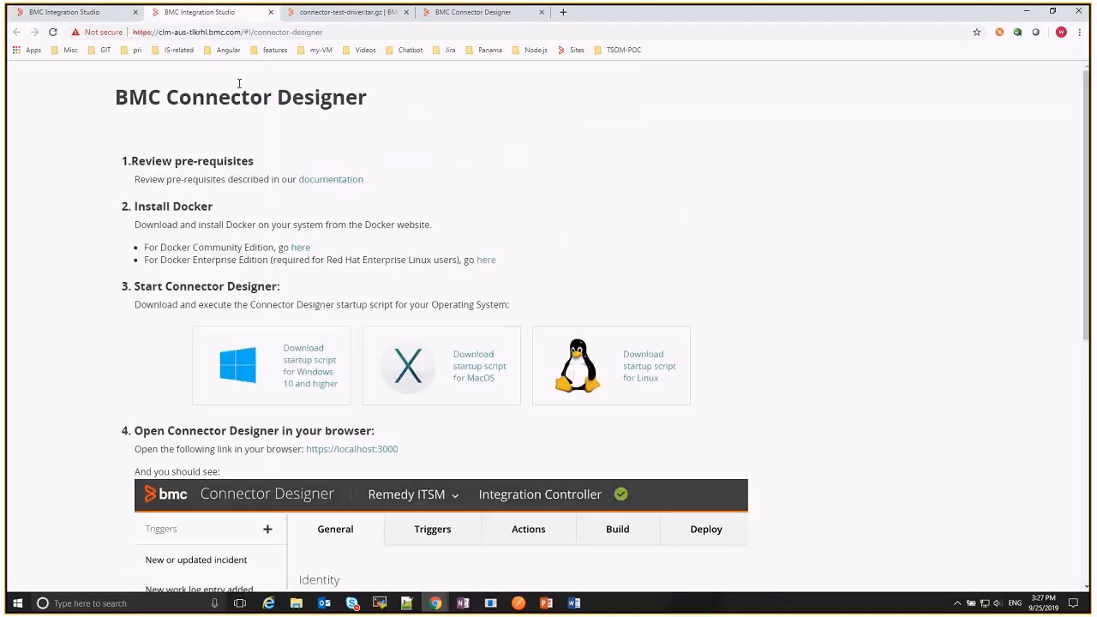
# Download the Connector Designer startup script for Linux and read through the installation instructions on the page
pyautogui.scroll(-1, 657, 212)
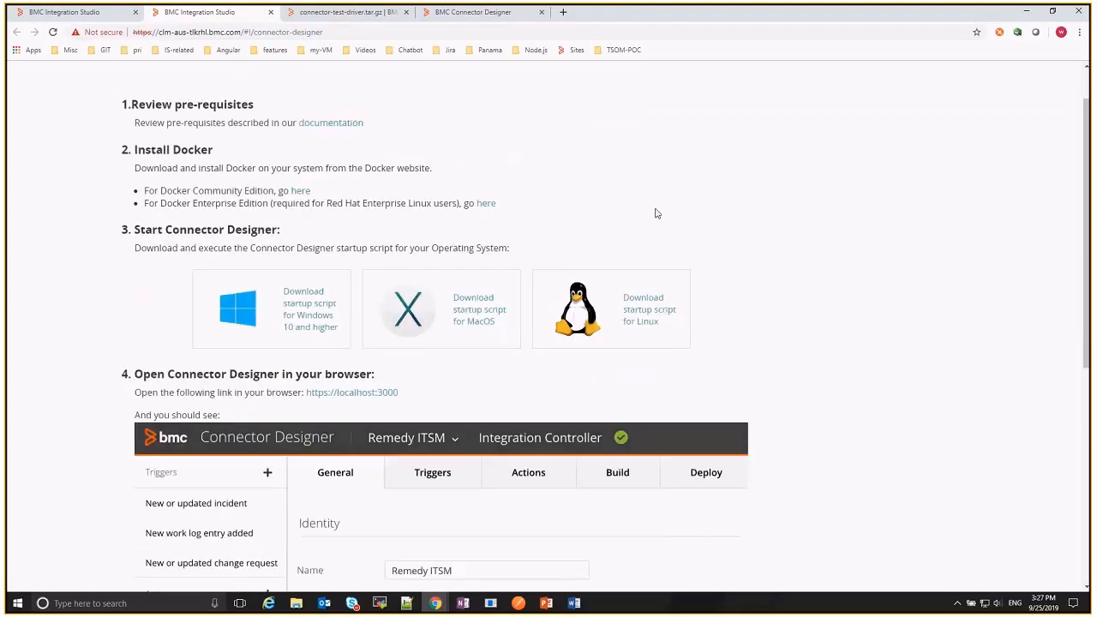
pyautogui.scroll(1, 656, 213)
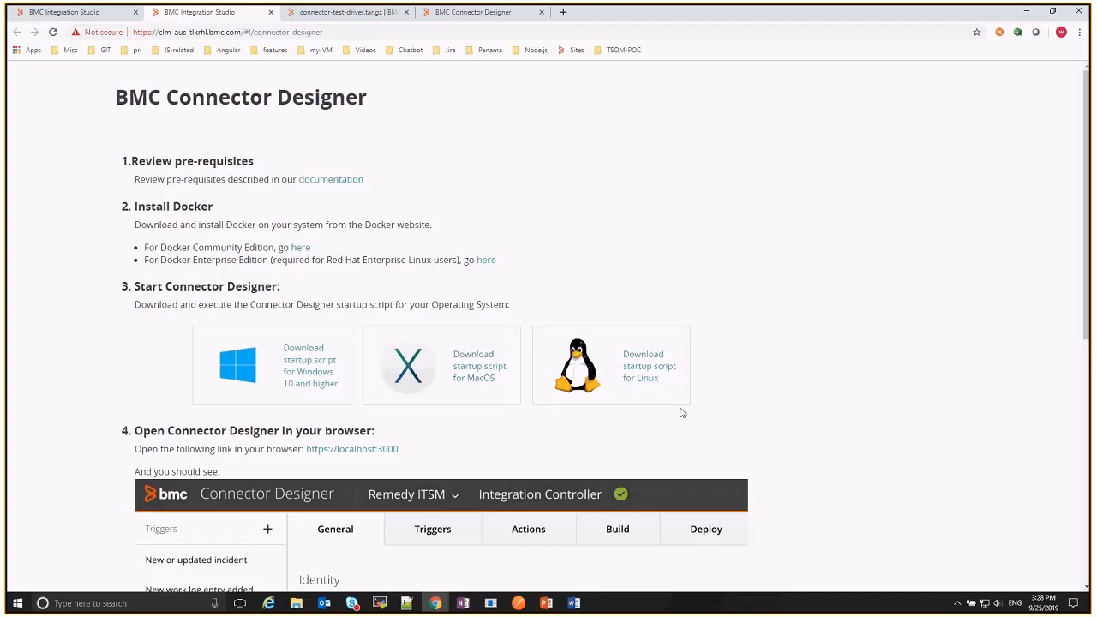
pyautogui.click(647, 372)
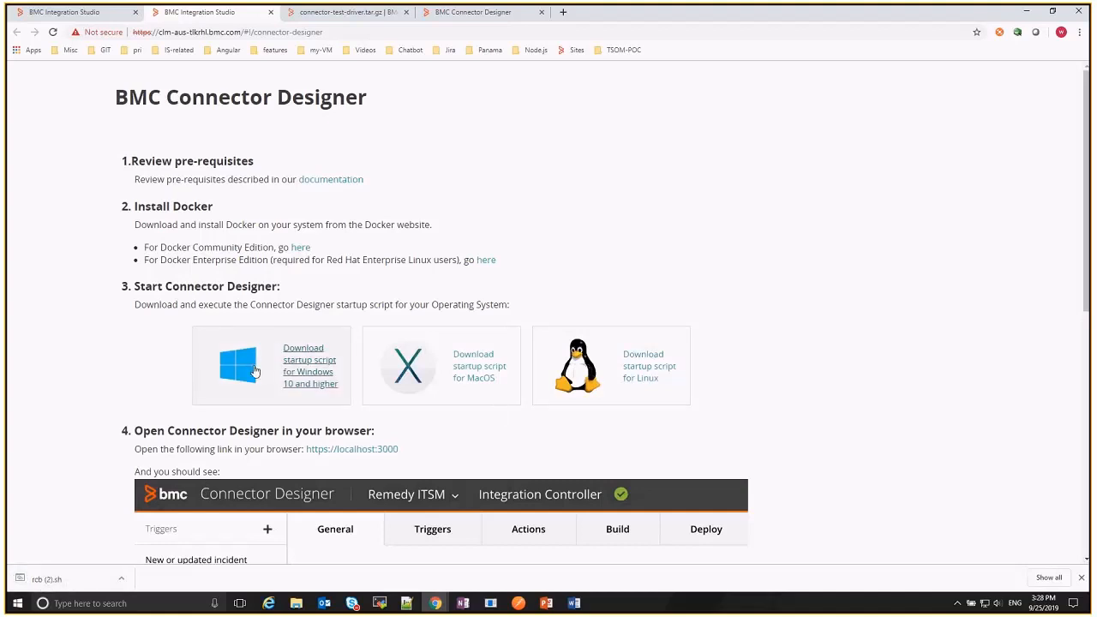
pyautogui.scroll(-2, 829, 387)
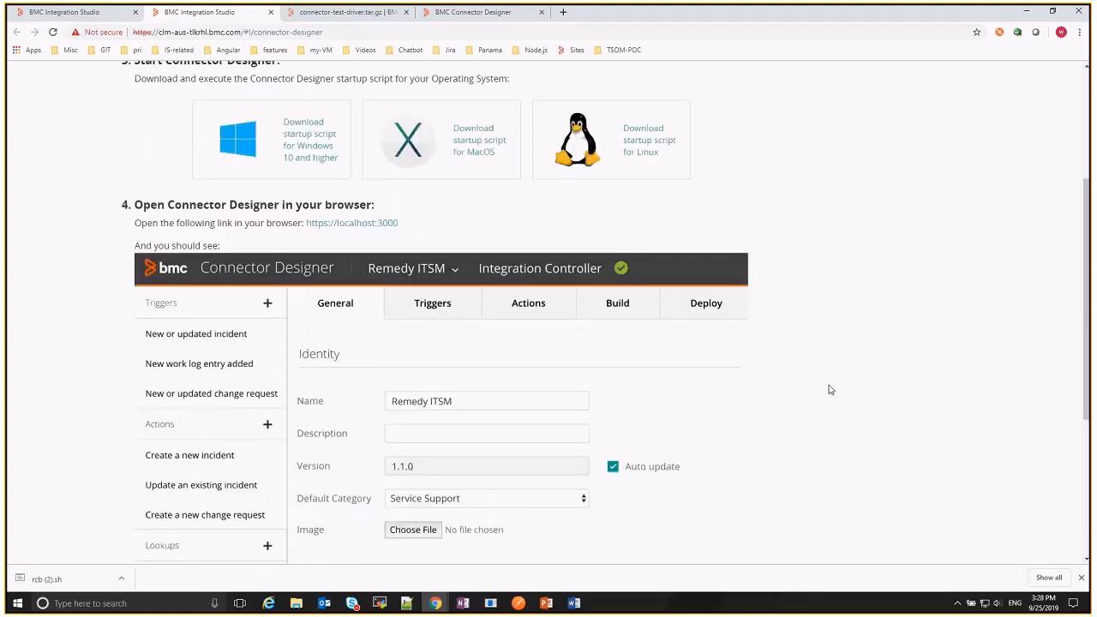
pyautogui.scroll(2, 830, 390)
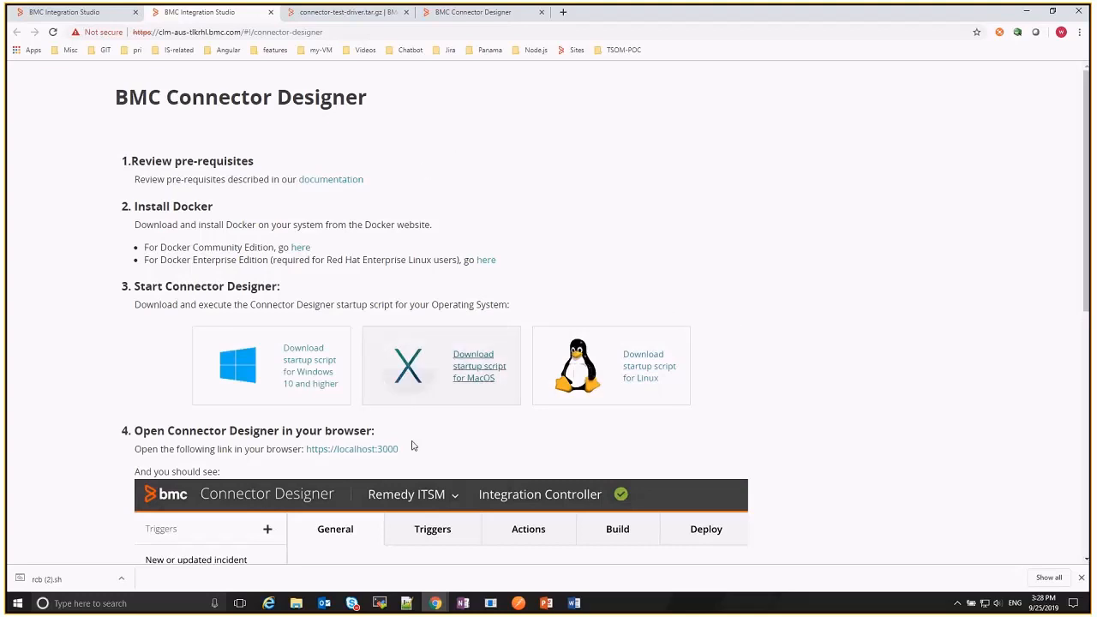
# Check the clm-aus-tpbmny development site's host on the Integration Studio Sites page
pyautogui.click(380, 604)
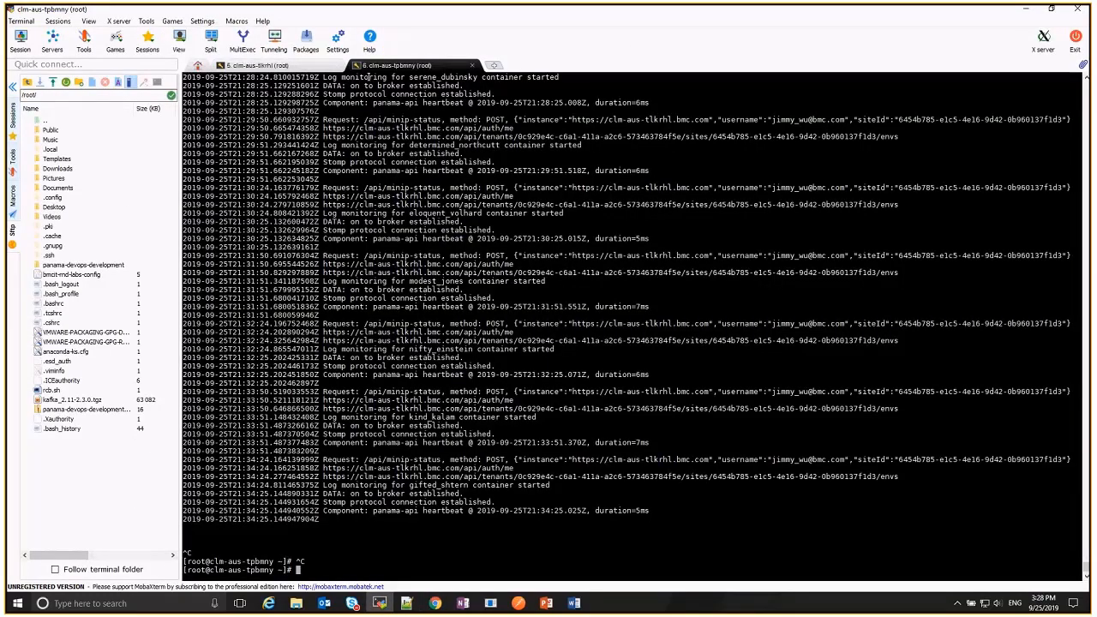
pyautogui.hotkey('alt', 'Tab')
pyautogui.click(48, 15)
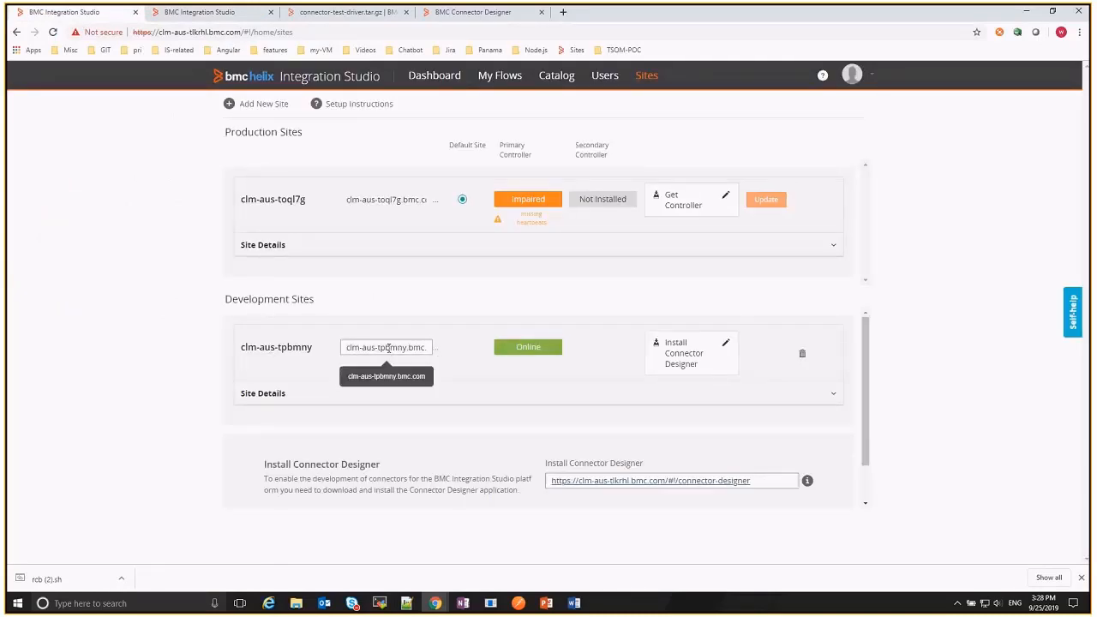
# Switch to the MobaXterm session on clm-aus-tpbmny, list the home directory and open rcb.sh in vi
pyautogui.click(379, 604)
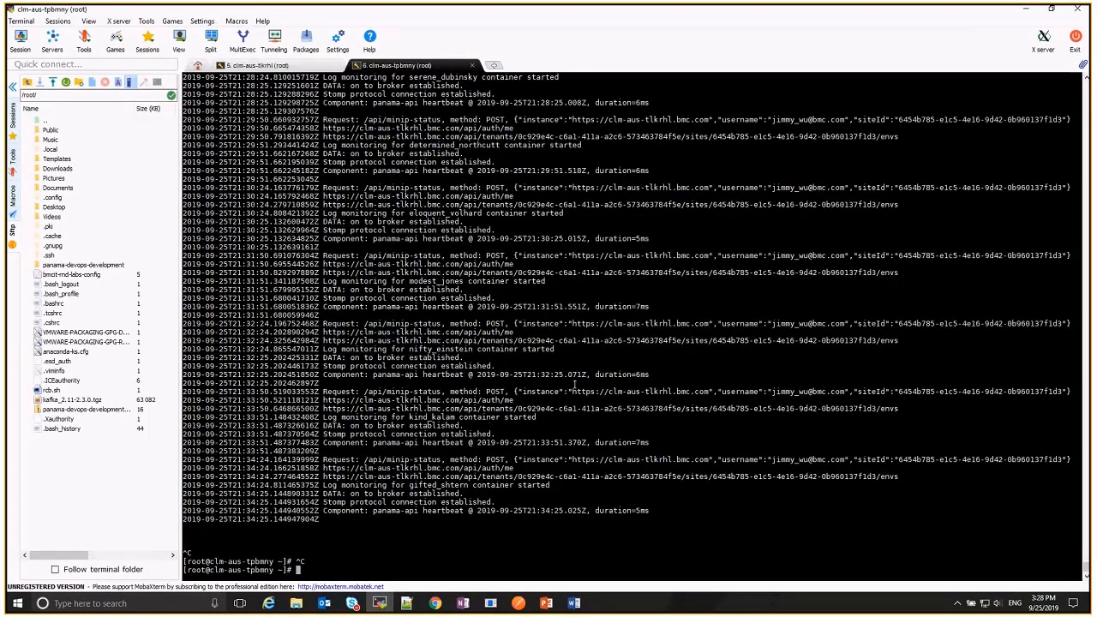
pyautogui.write('ls')
pyautogui.press('Return')
pyautogui.write('vi ')
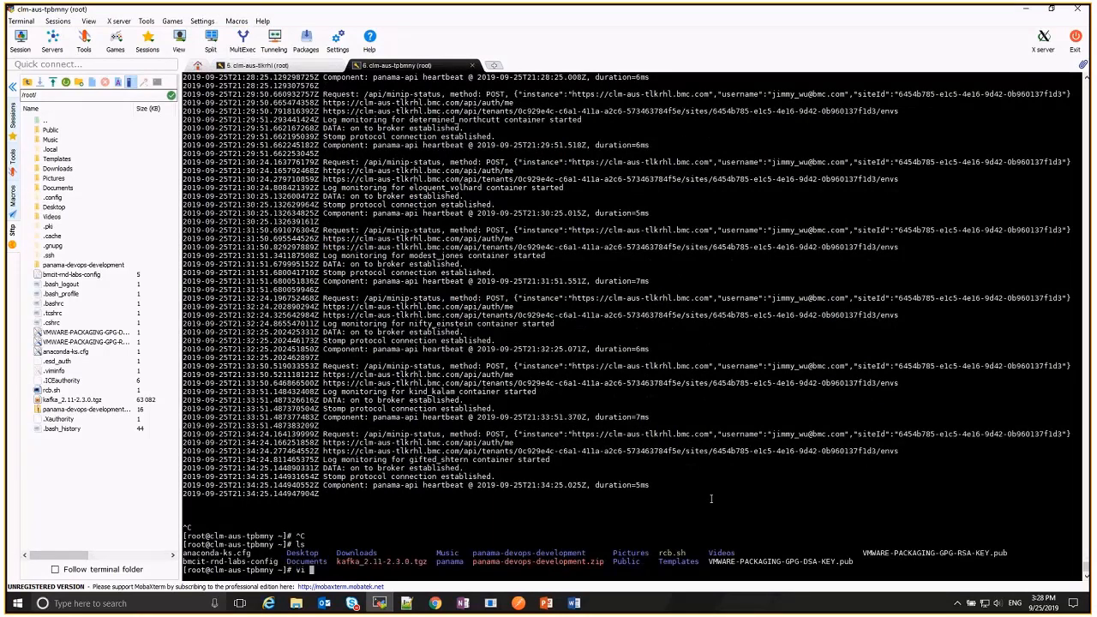
pyautogui.write('rcb.sh')
pyautogui.press('Return')
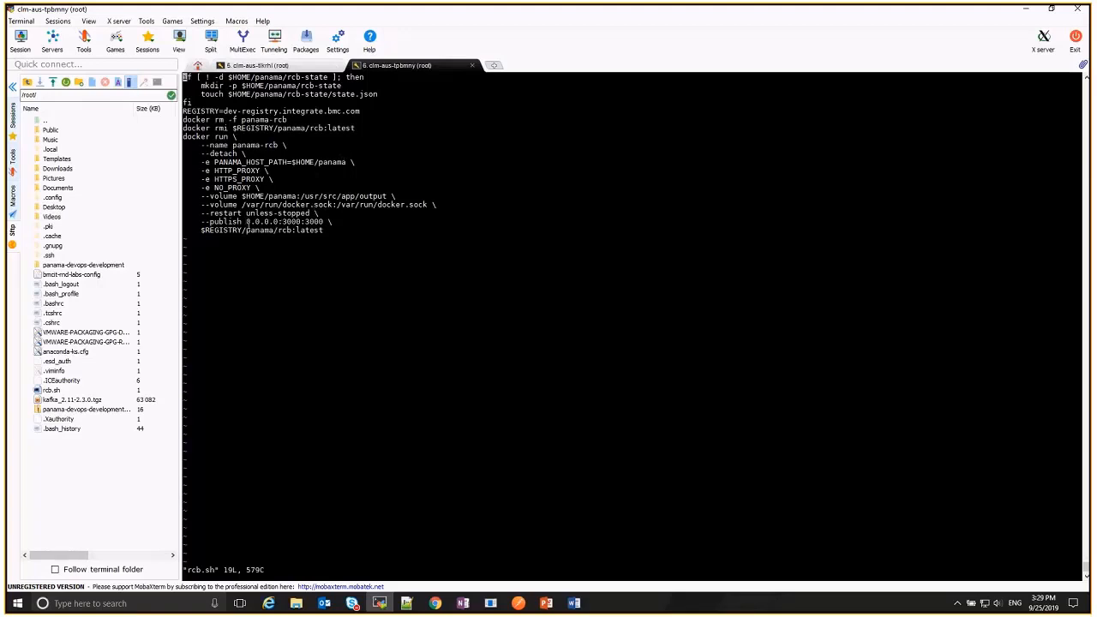
# Highlight the published address in rcb.sh's docker run command and quit vi
pyautogui.moveTo(247, 222); pyautogui.dragTo(280, 221)
pyautogui.click(285, 223)
pyautogui.write(':q')
pyautogui.press('Return')
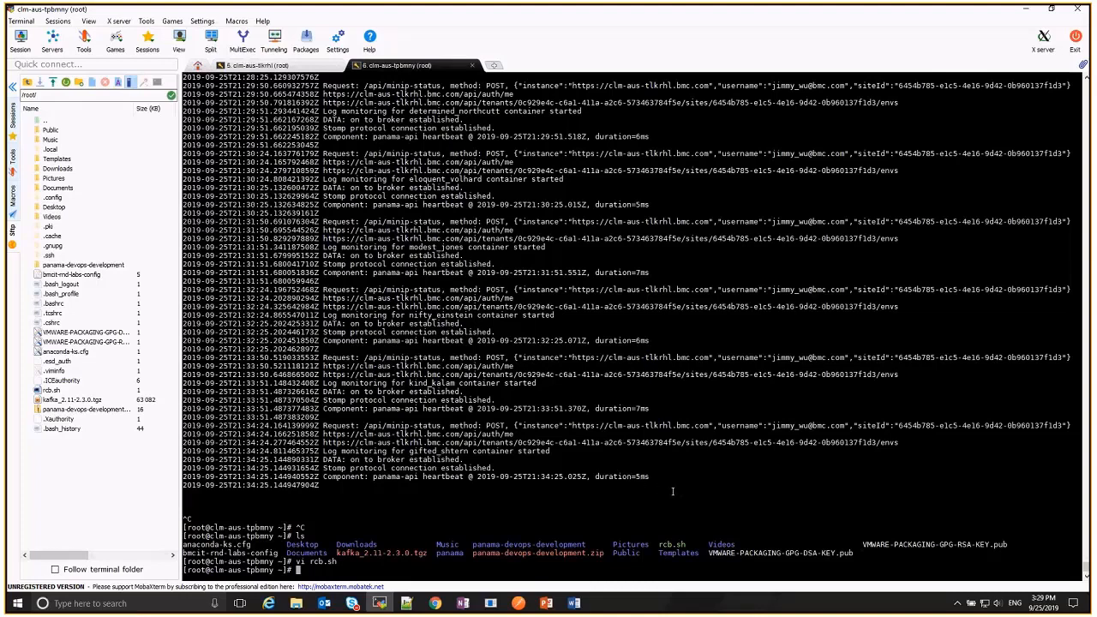
# List the running Docker containers and highlight the panama/rcb:latest container's row
pyautogui.write('docker ps')
pyautogui.press('Return')
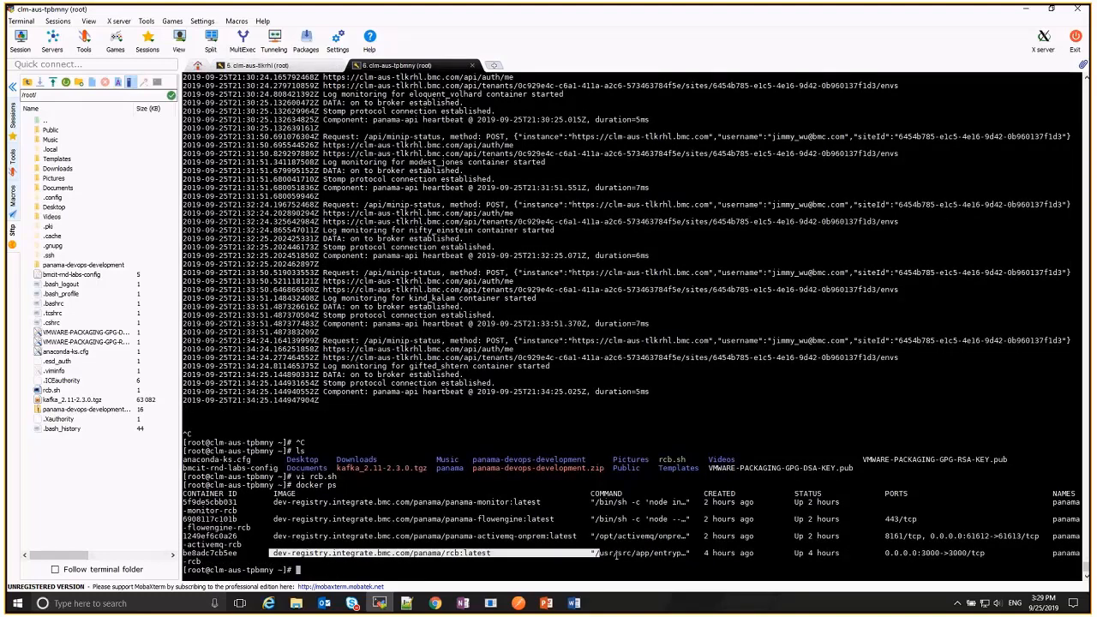
pyautogui.moveTo(615, 556); pyautogui.dragTo(788, 554)
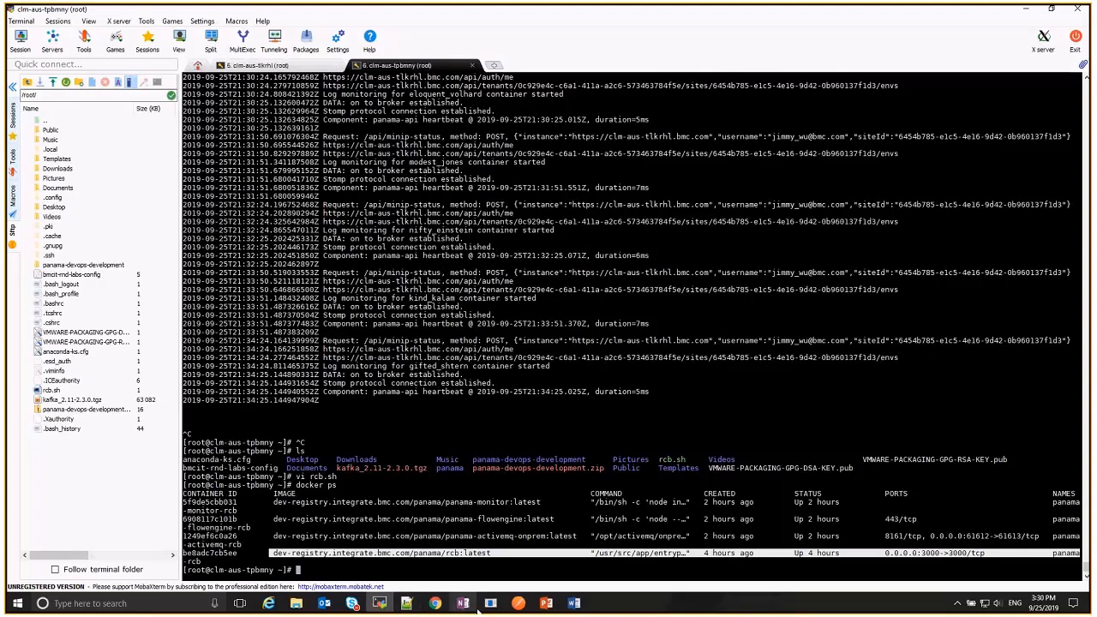
# Switch to Chrome and view Connector Designer's Integration Controller page, highlighting the instance URL
pyautogui.moveTo(436, 603)
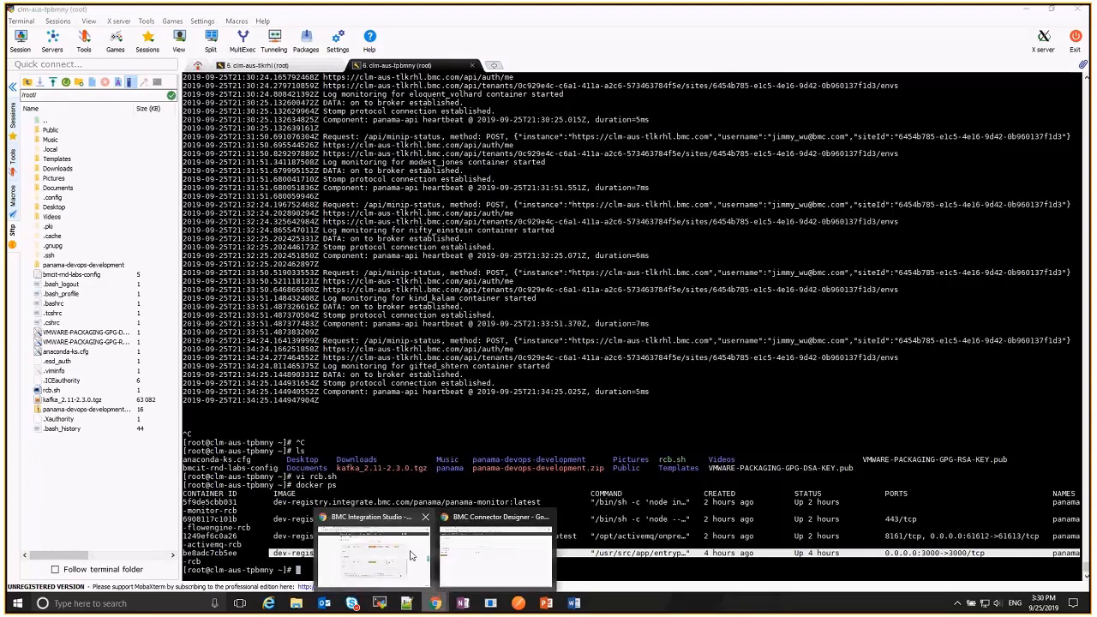
pyautogui.click(411, 556)
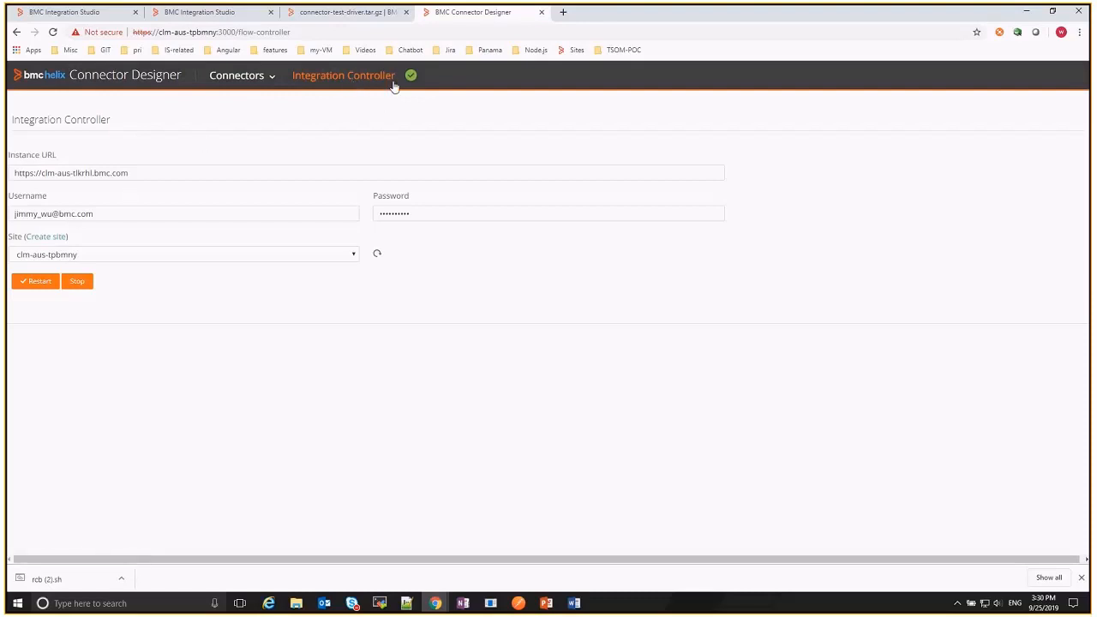
pyautogui.moveTo(134, 173); pyautogui.dragTo(8, 180)
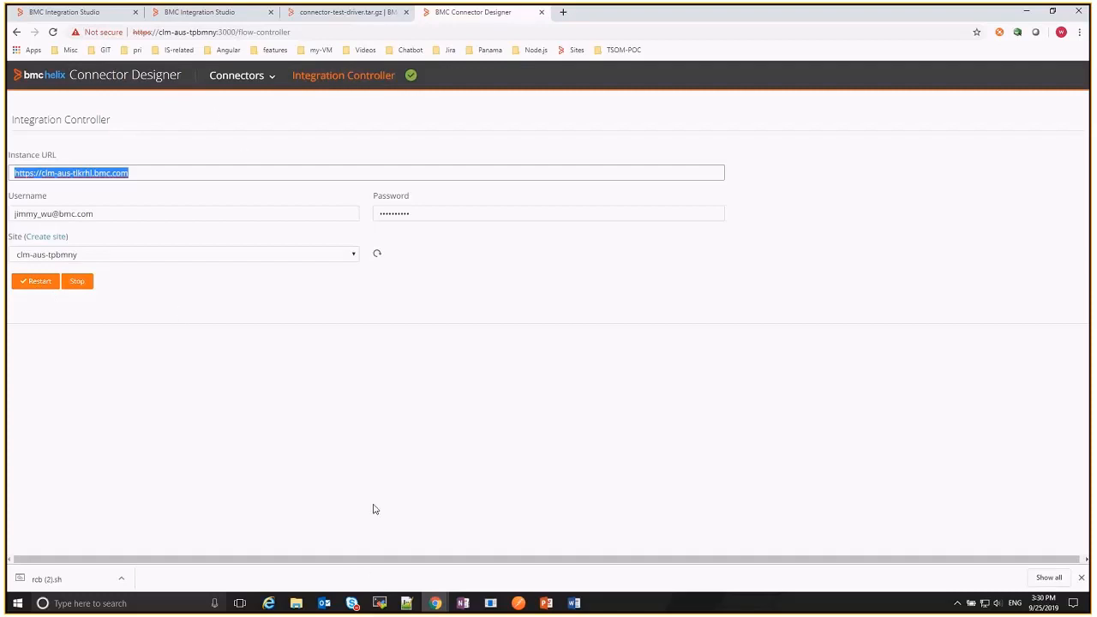
# Highlight the panama-monitor, panama-flowengine and panama-activemq-onprem container rows in MobaXterm, and return to Connector Designer in Chrome
pyautogui.click(380, 603)
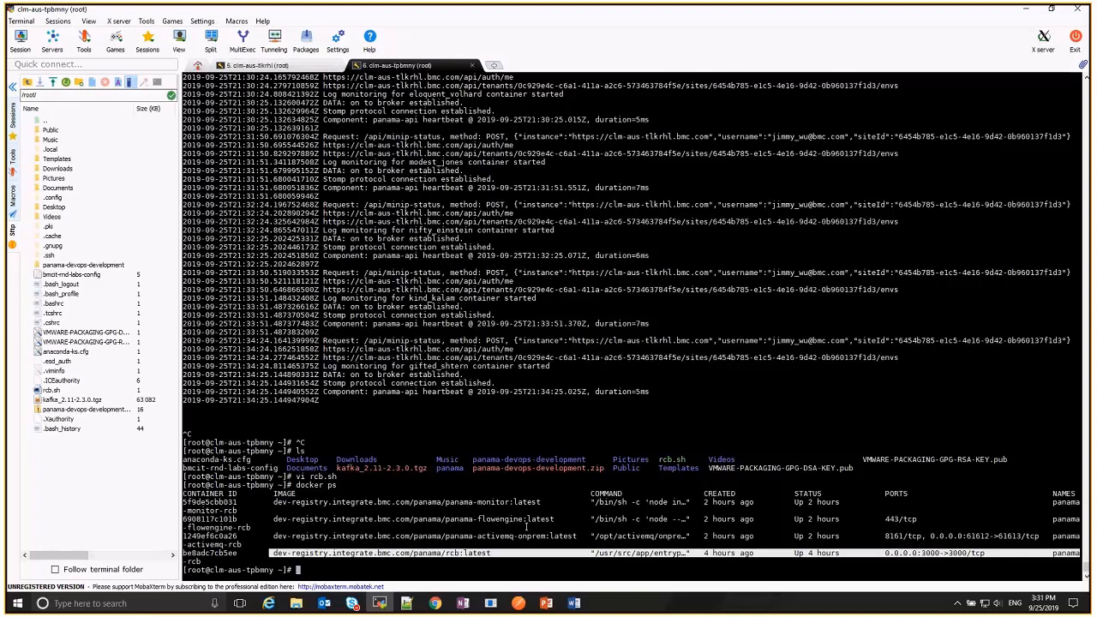
pyautogui.moveTo(273, 501); pyautogui.dragTo(1081, 535)
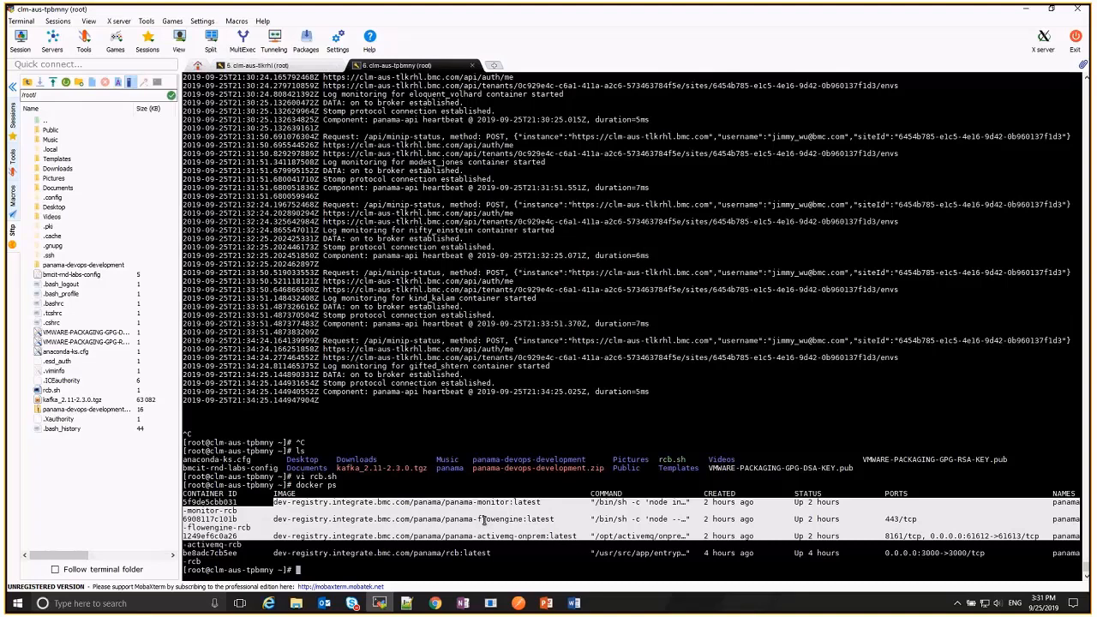
pyautogui.moveTo(435, 602)
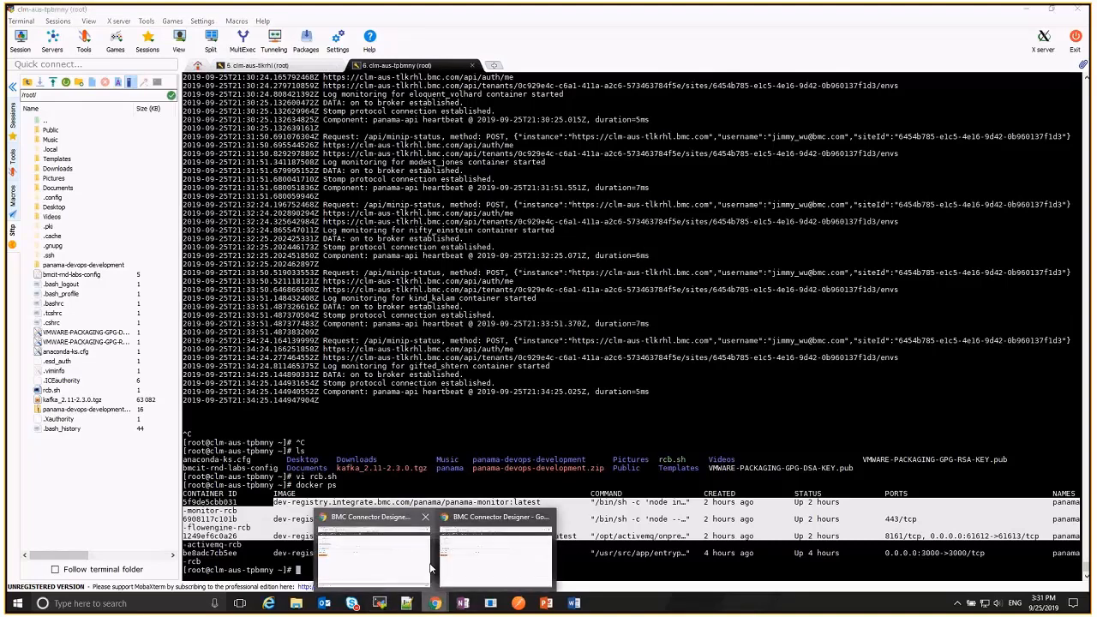
pyautogui.click(431, 568)
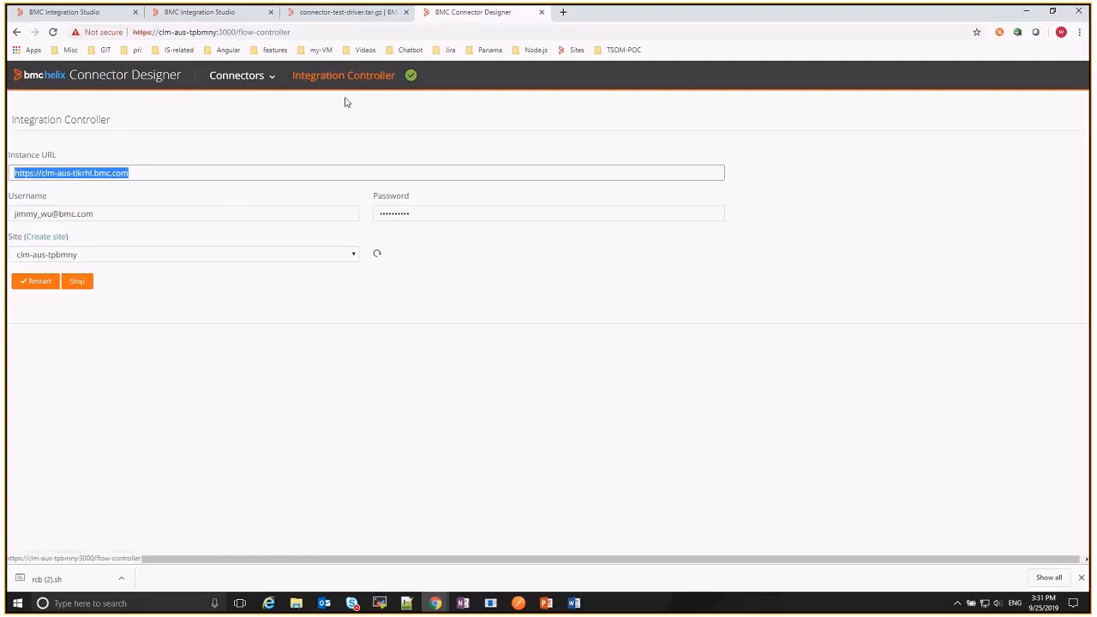
# View the Integration Studio Sites page and the connector-test-driver.tar.gz document, and return to Connector Designer
pyautogui.click(90, 12)
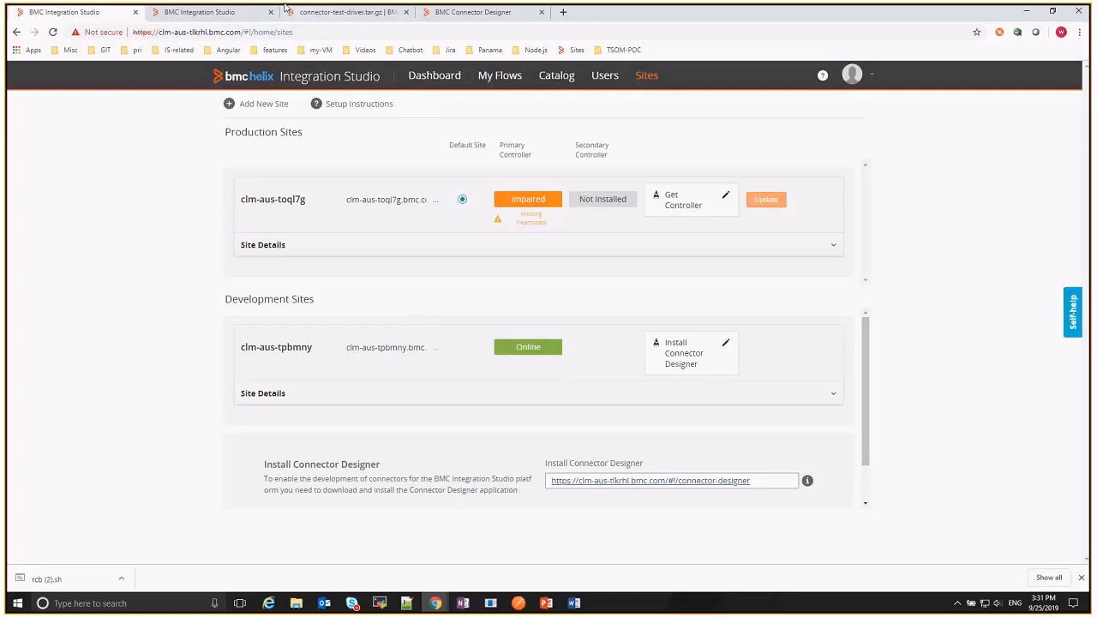
pyautogui.click(356, 14)
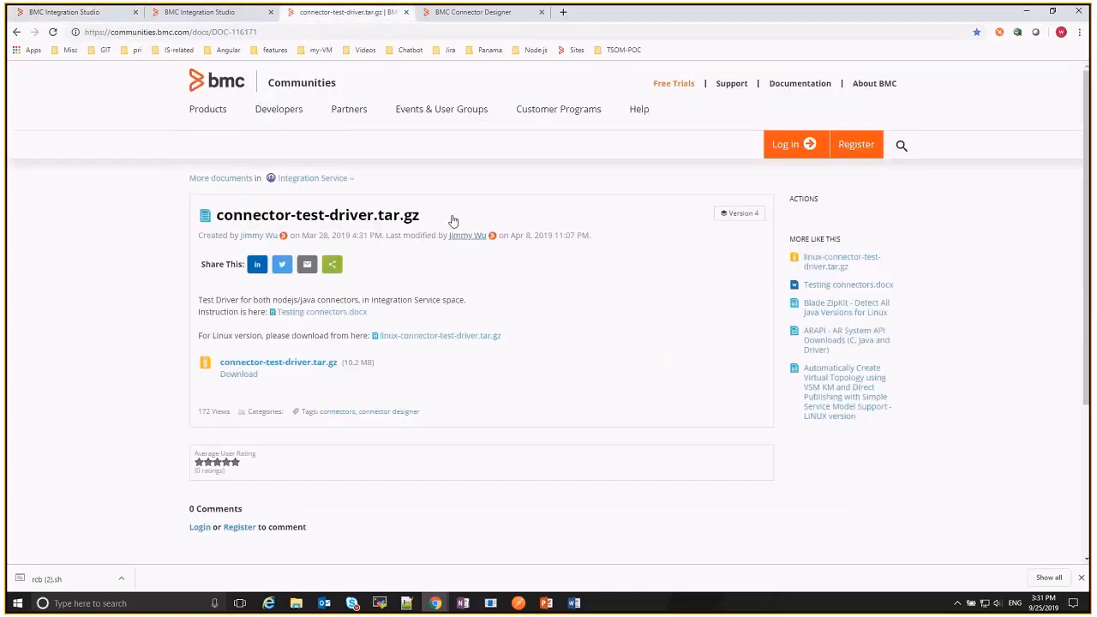
pyautogui.click(470, 12)
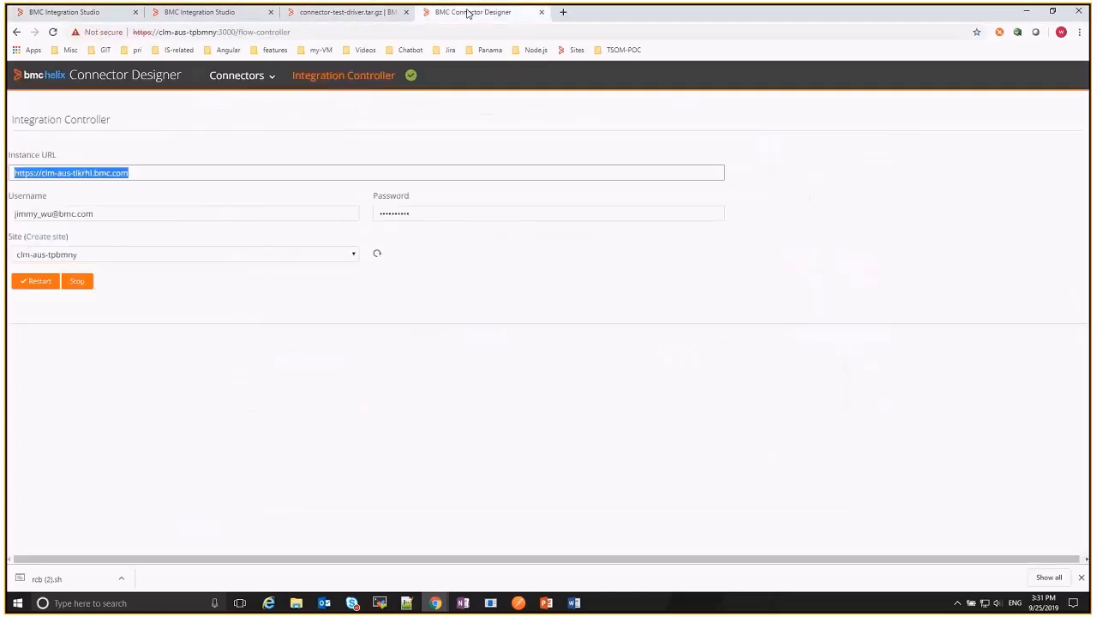
# Create a new connector with JavaScript as its language
pyautogui.click(271, 77)
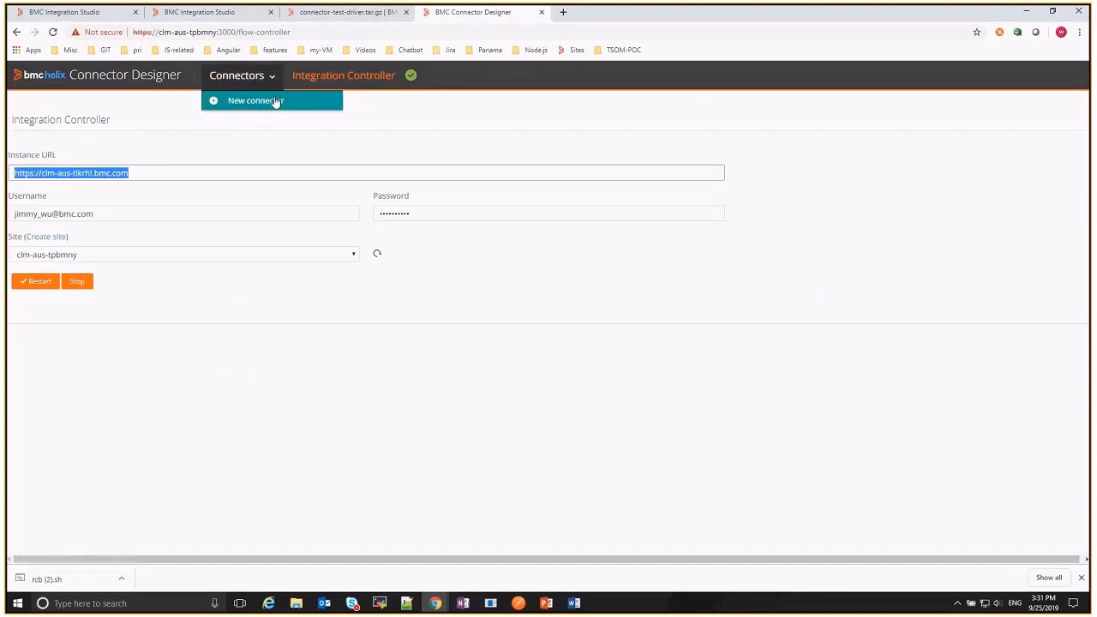
pyautogui.click(274, 79)
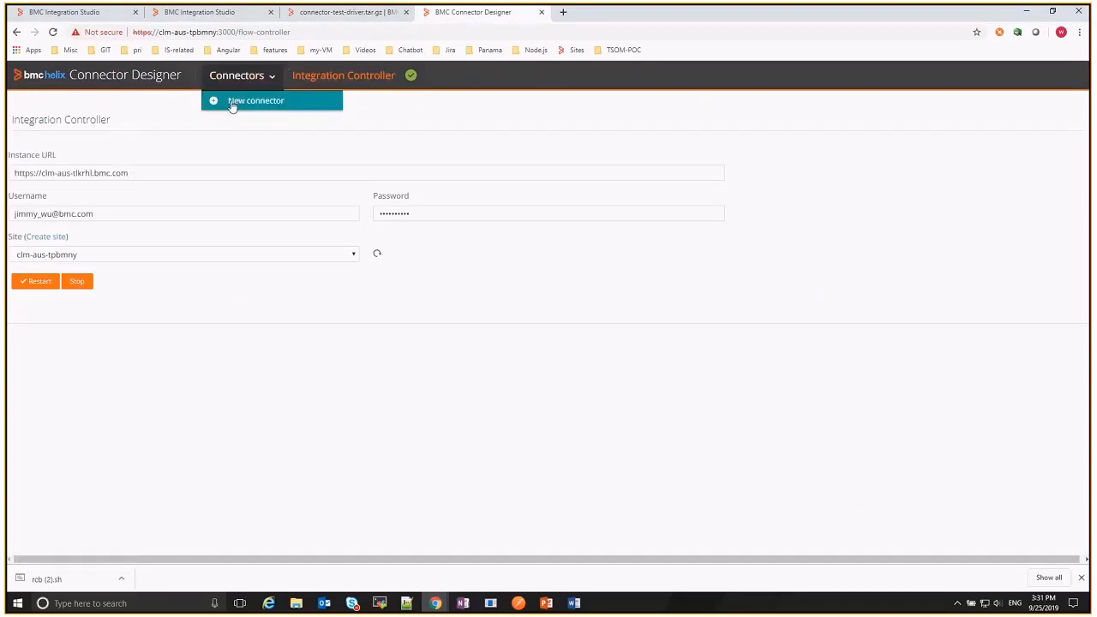
pyautogui.click(239, 103)
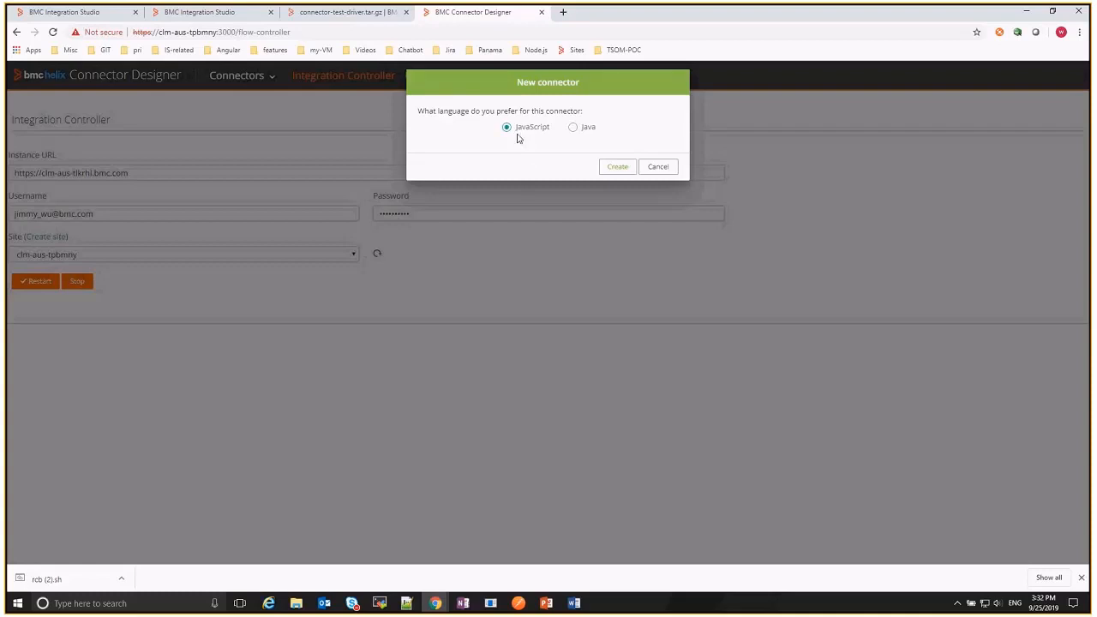
pyautogui.click(618, 167)
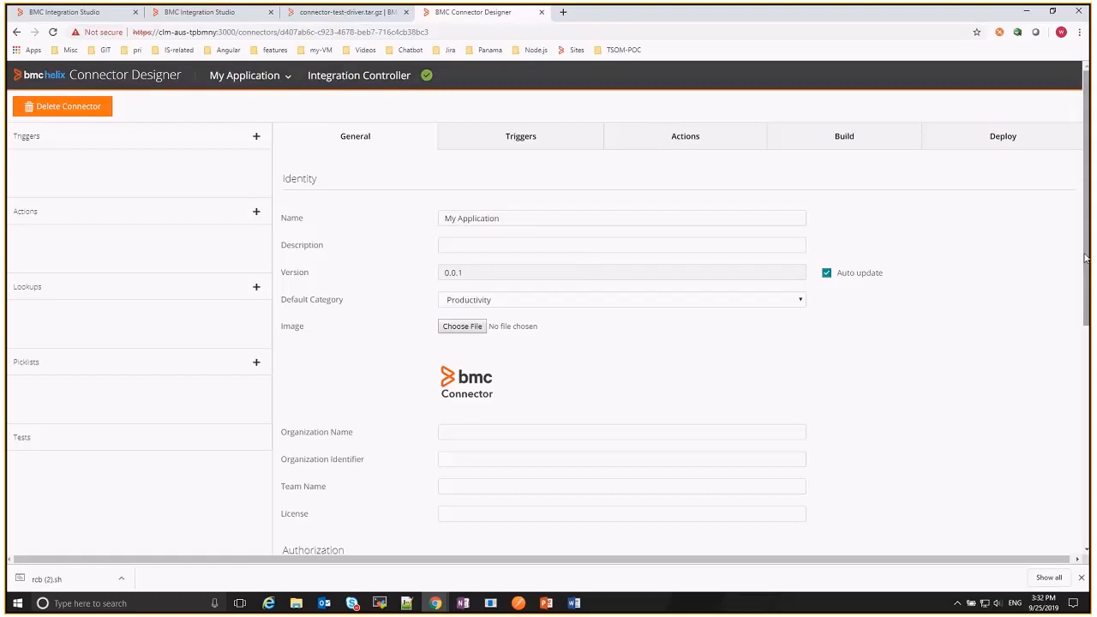
# Rename the connector to AnotherGithub
pyautogui.moveTo(1087, 272); pyautogui.dragTo(1085, 246)
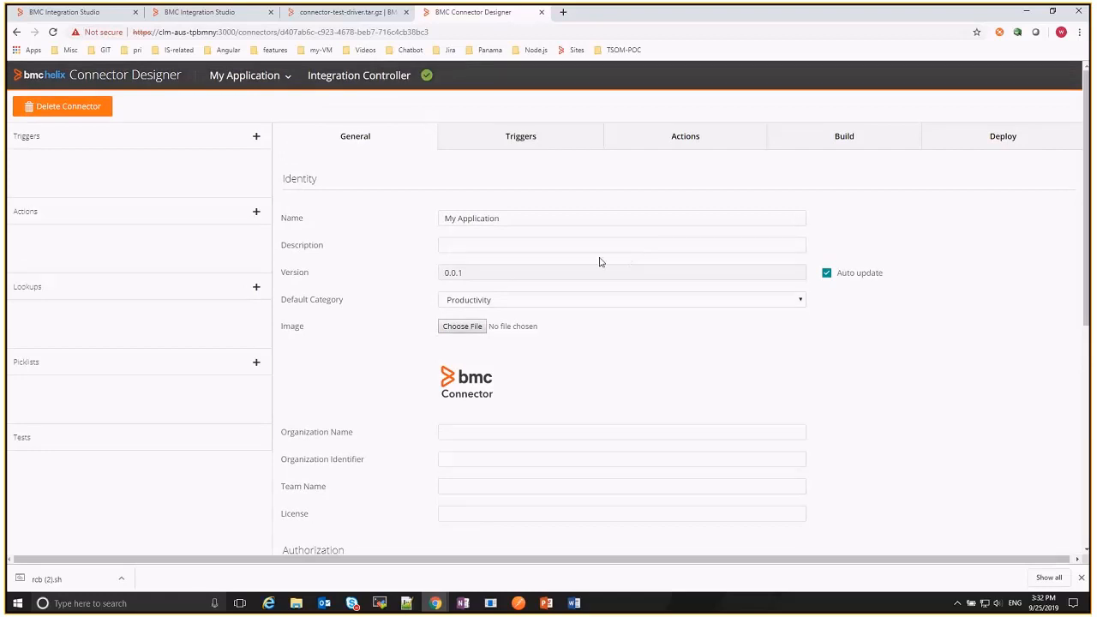
pyautogui.click(538, 244)
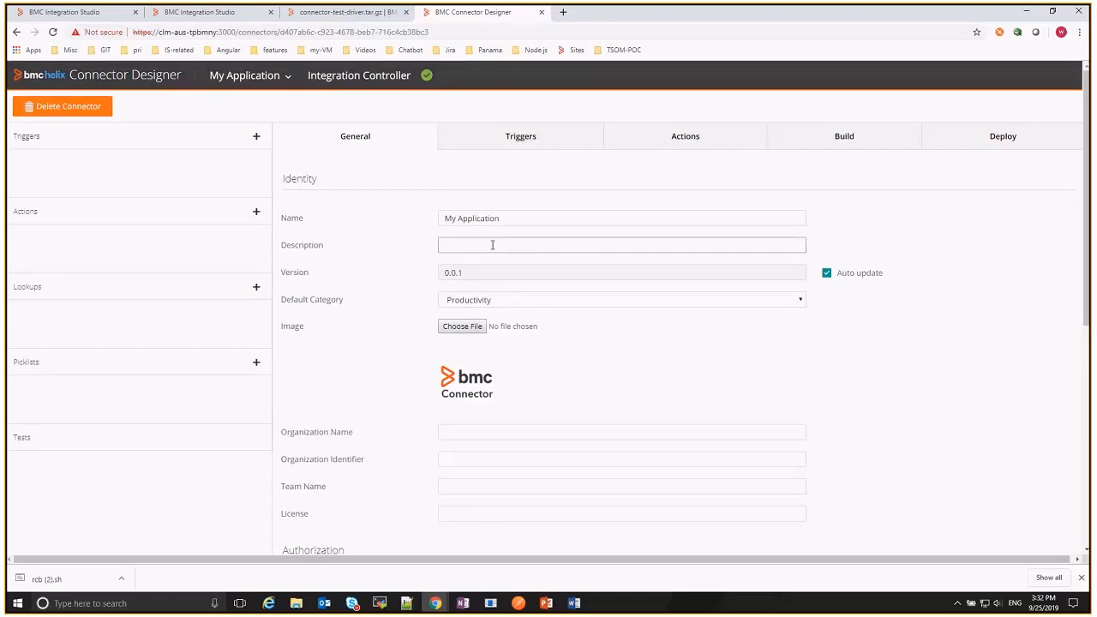
pyautogui.click(510, 219)
pyautogui.moveTo(510, 220); pyautogui.dragTo(432, 222)
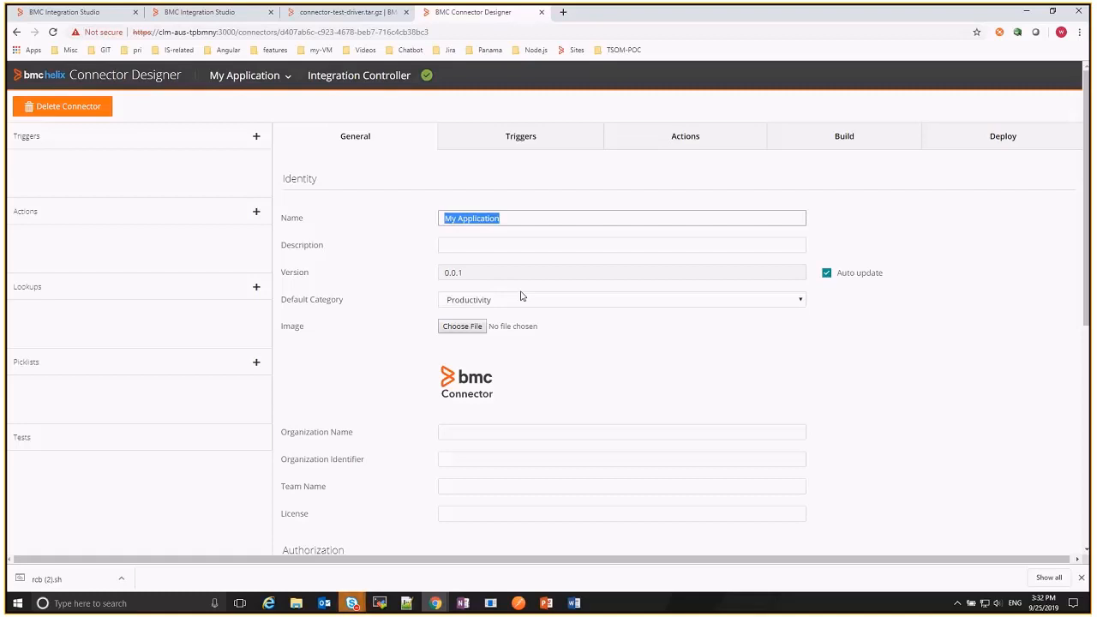
pyautogui.write('Anot')
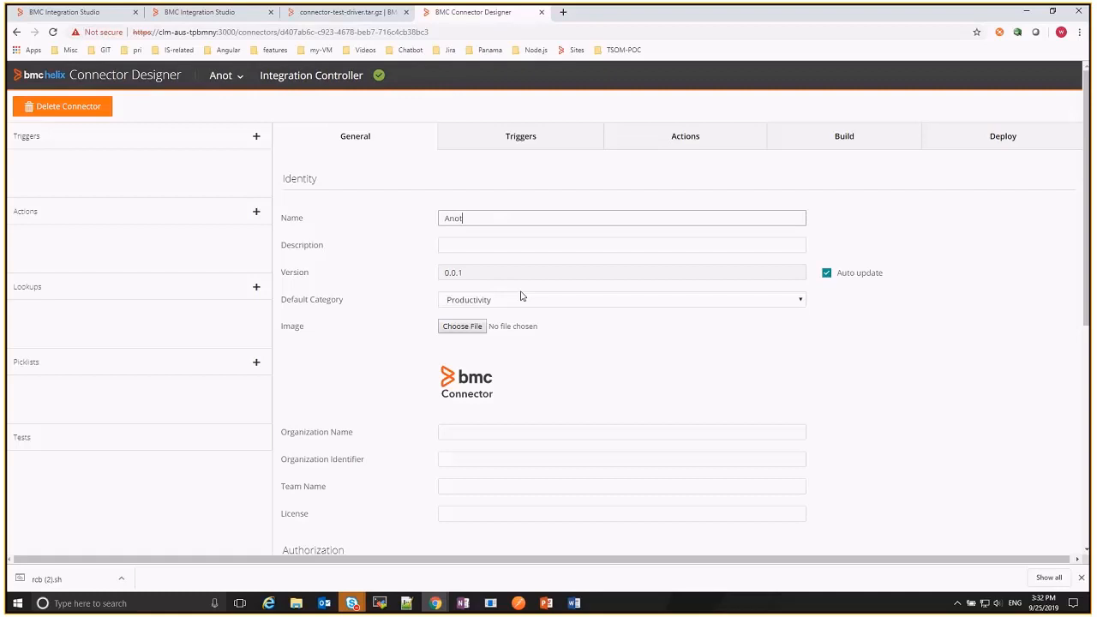
pyautogui.write('herGit')
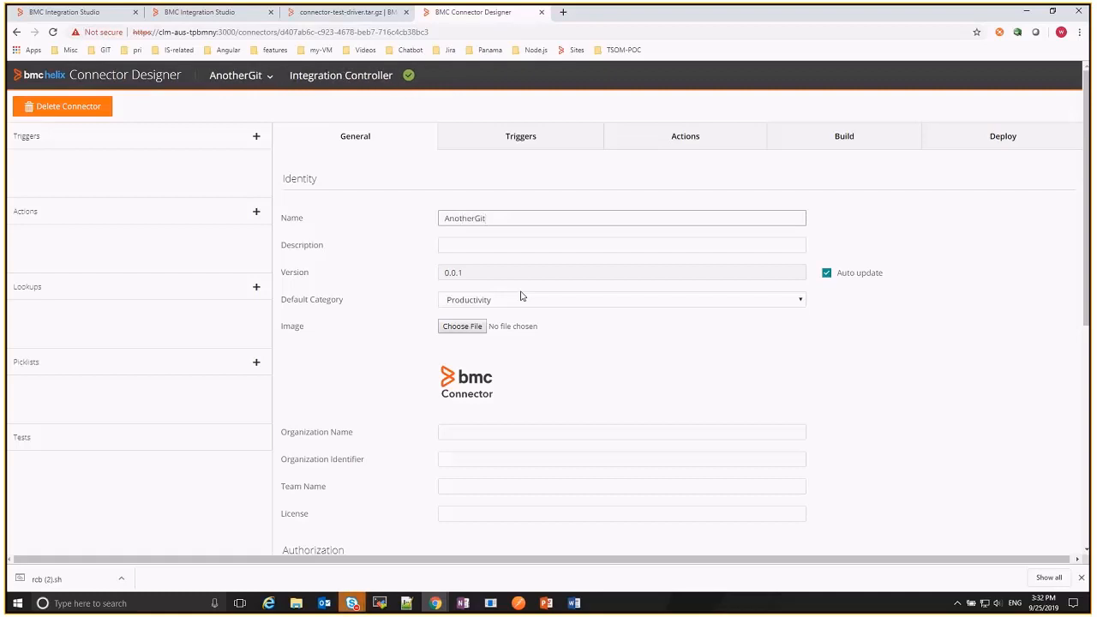
pyautogui.write('hub')
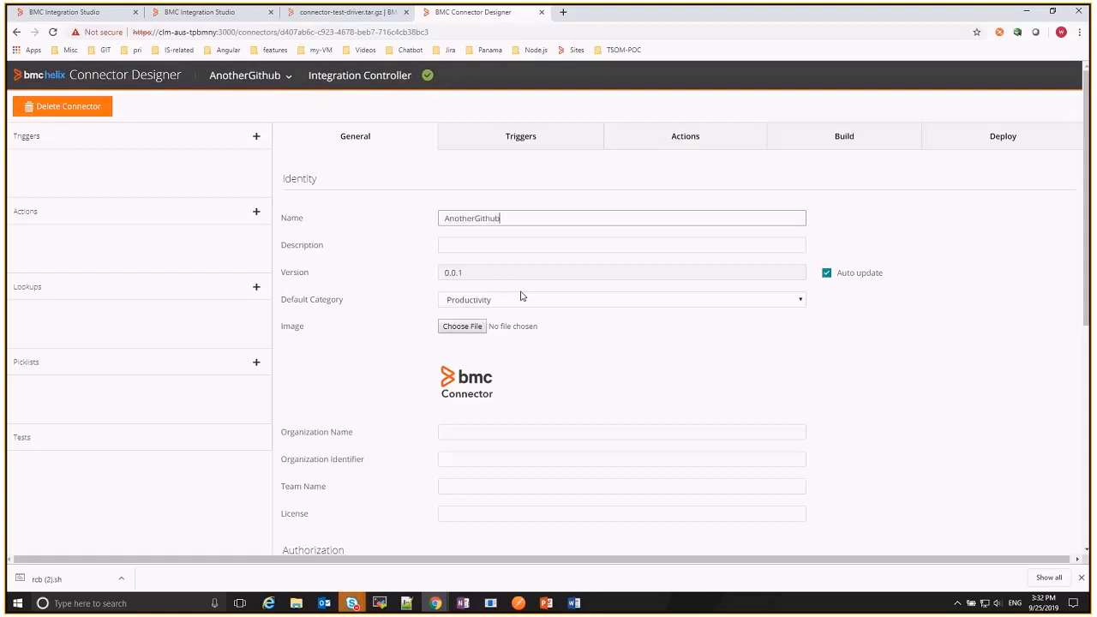
# Enter "My Github connector" as the connector's description and set its default category to Project Management
pyautogui.click(491, 248)
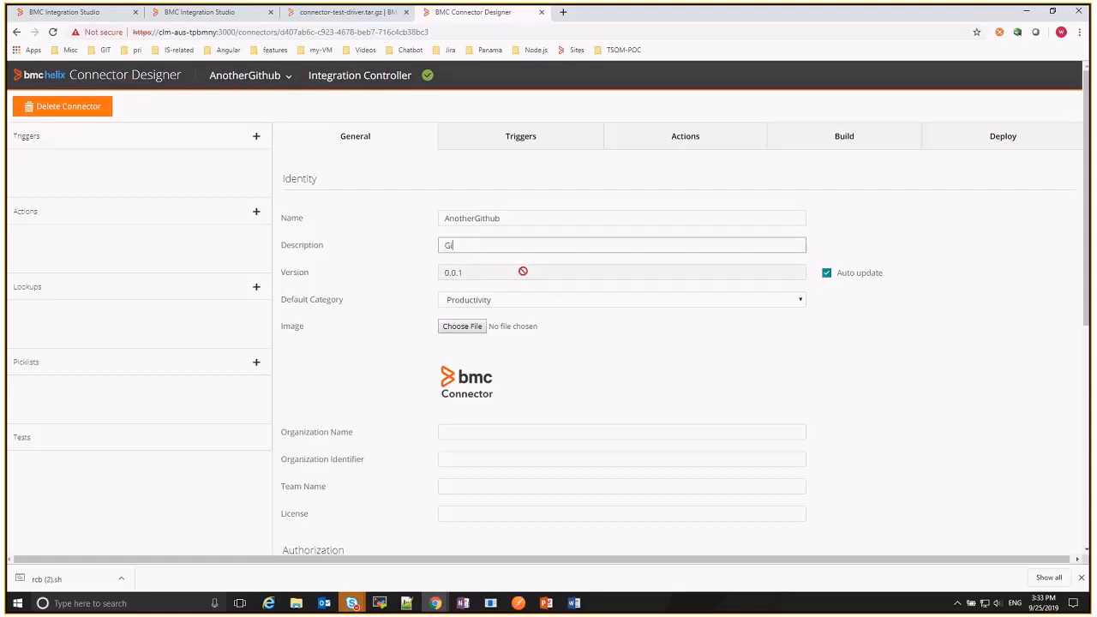
pyautogui.write('My Github connector')
pyautogui.click(798, 300)
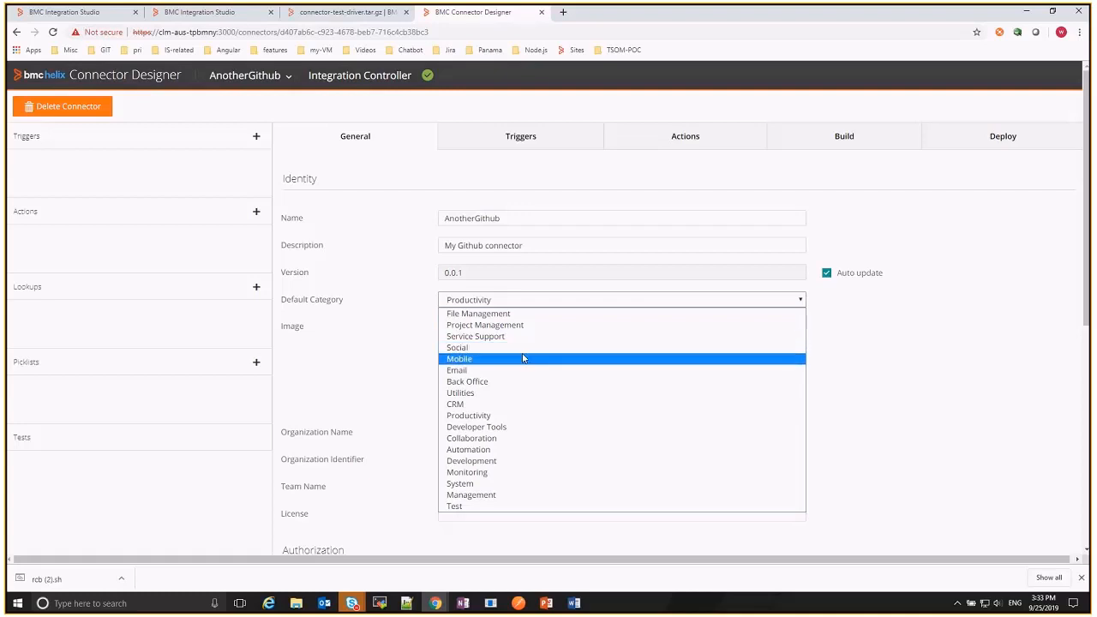
pyautogui.click(516, 326)
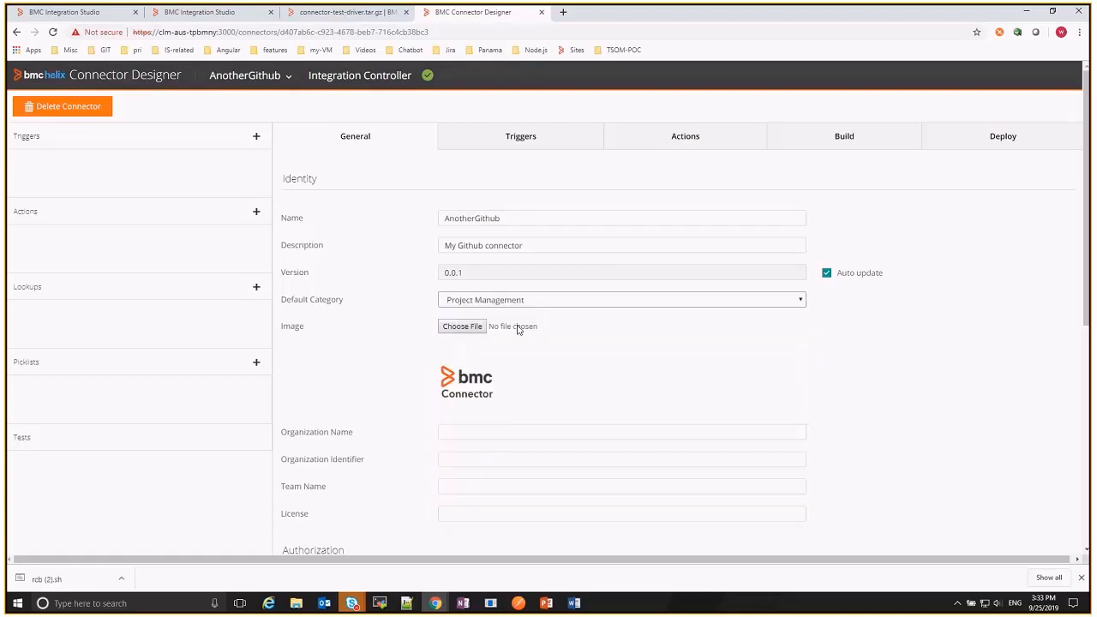
# Set the connector's authorization type to BASIC
pyautogui.scroll(-1, 886, 357)
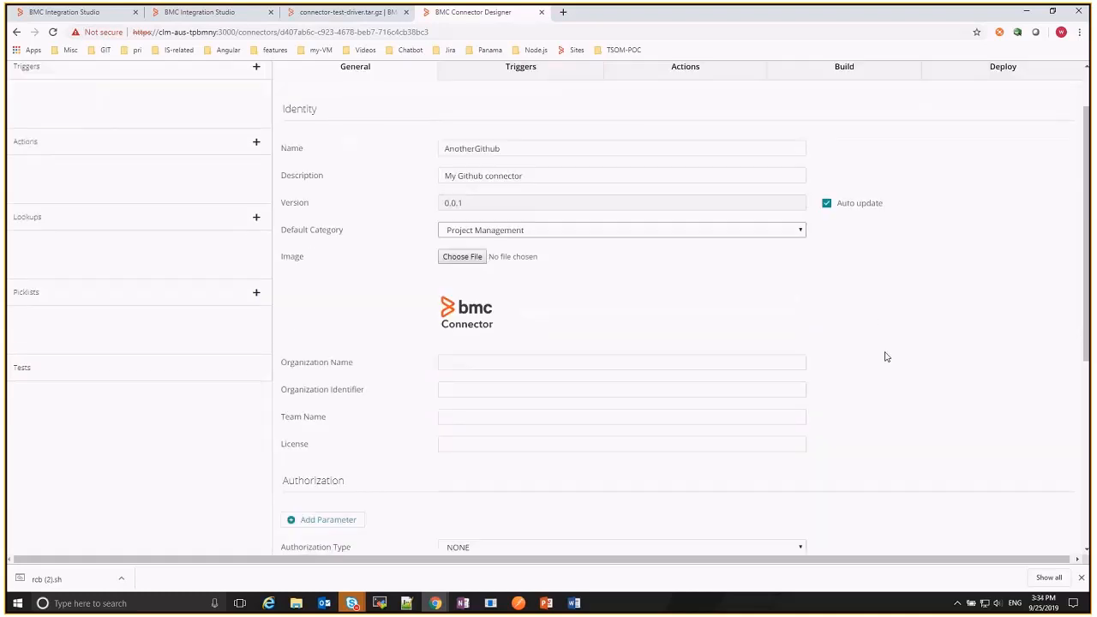
pyautogui.scroll(-1, 886, 357)
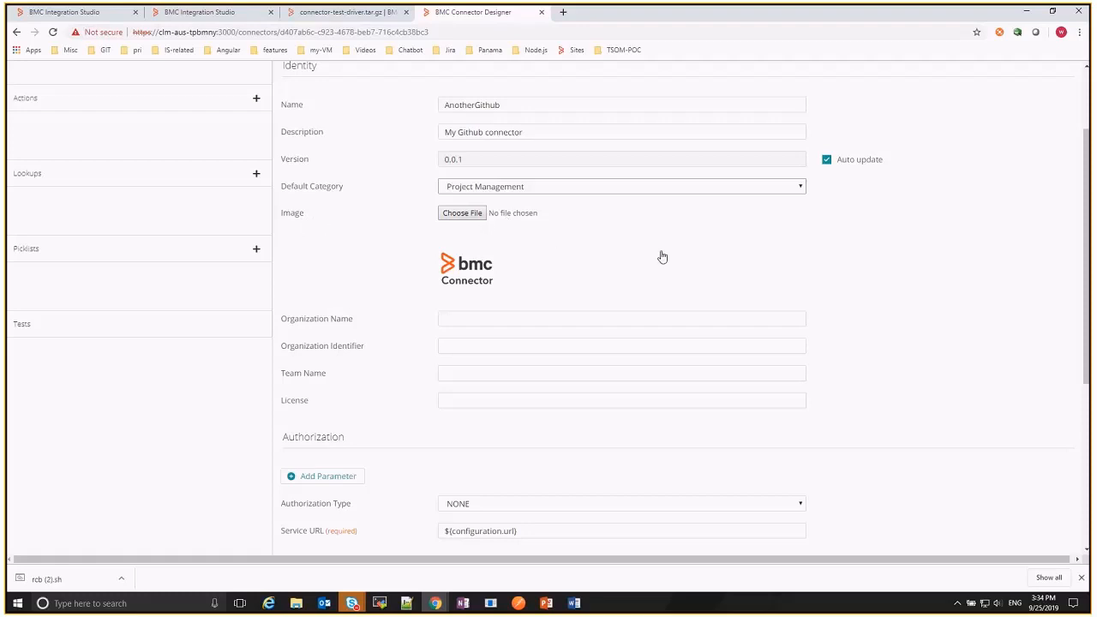
pyautogui.scroll(2, 661, 257)
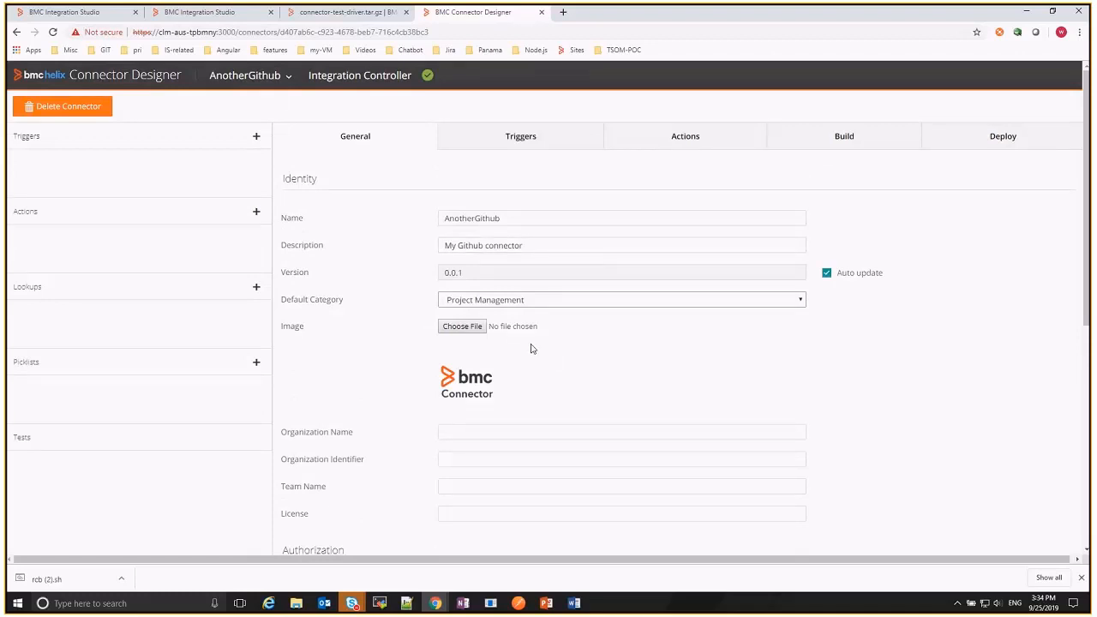
pyautogui.scroll(-3, 531, 349)
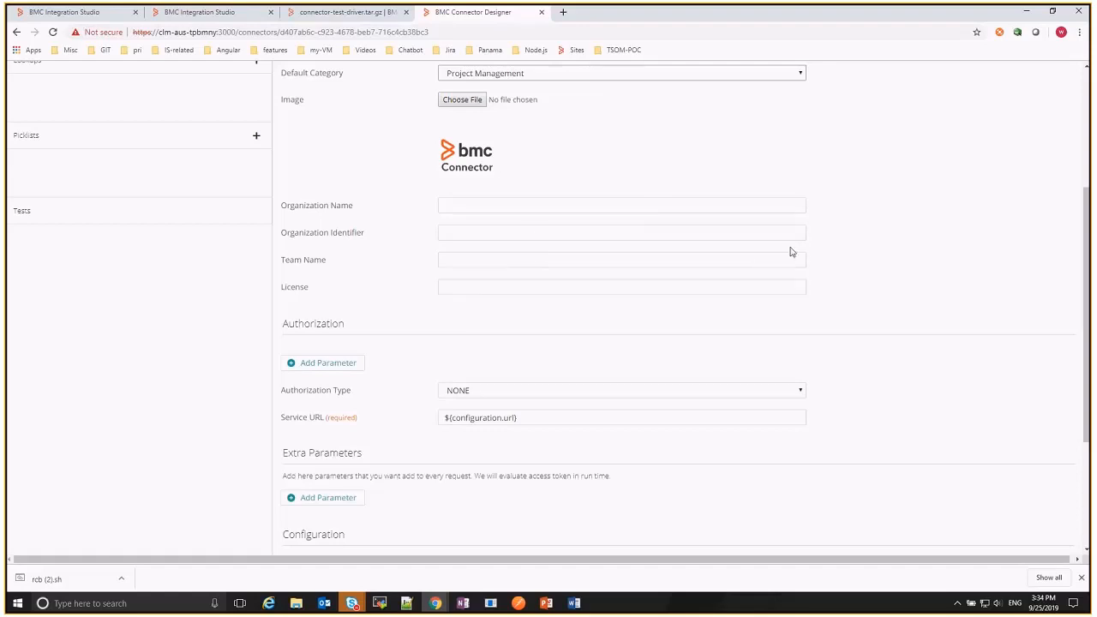
pyautogui.click(641, 286)
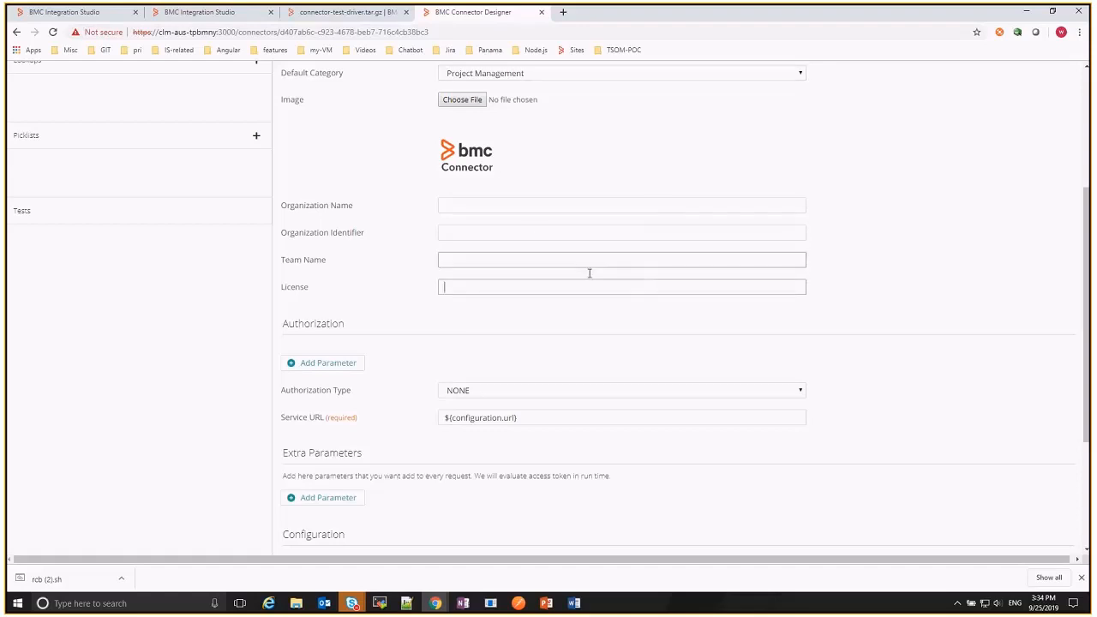
pyautogui.scroll(-1, 923, 330)
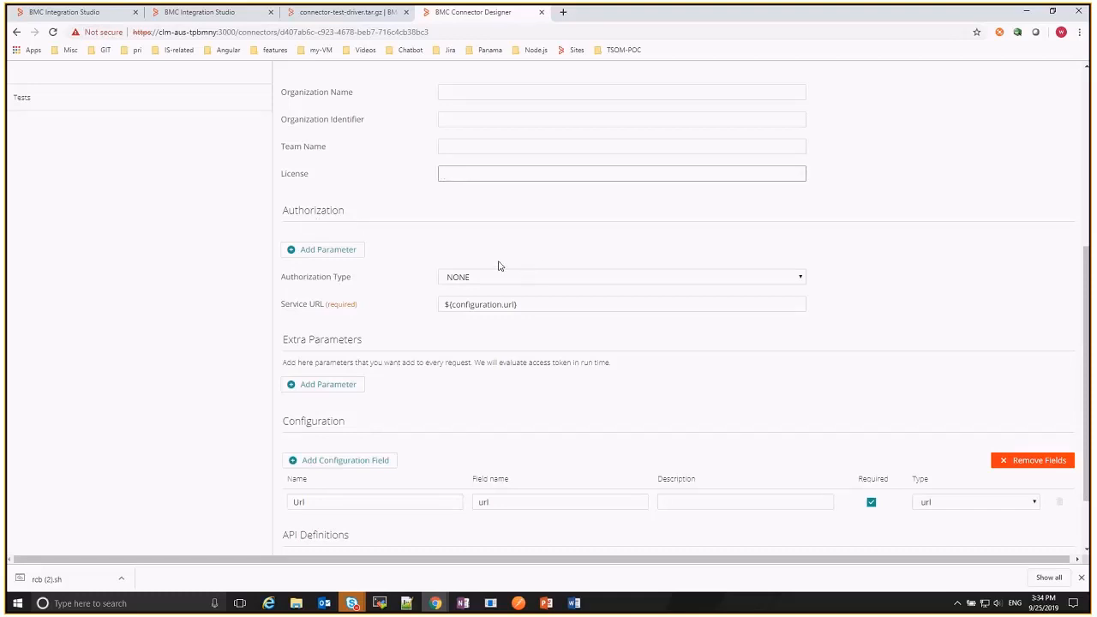
pyautogui.click(800, 280)
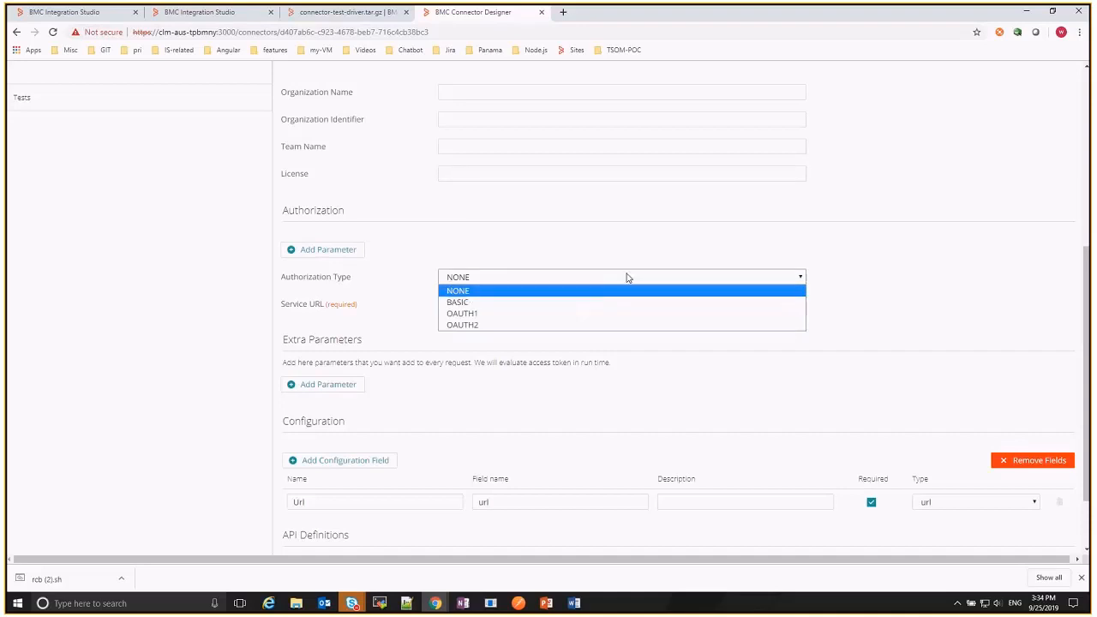
pyautogui.click(509, 303)
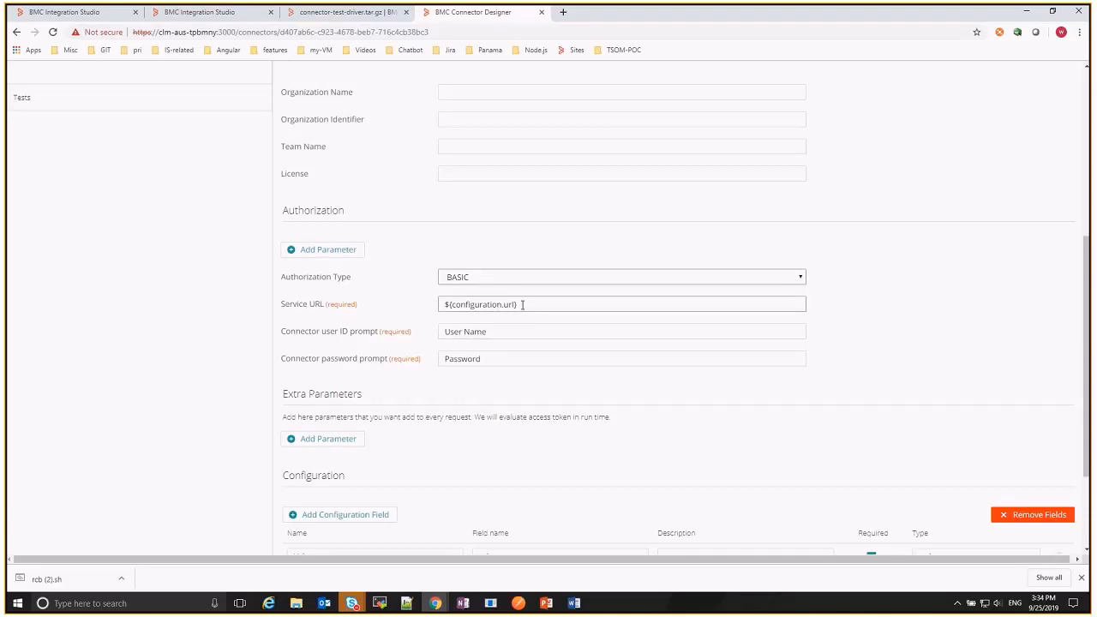
# Change the connector password prompt to "Token"
pyautogui.moveTo(520, 309); pyautogui.dragTo(439, 305)
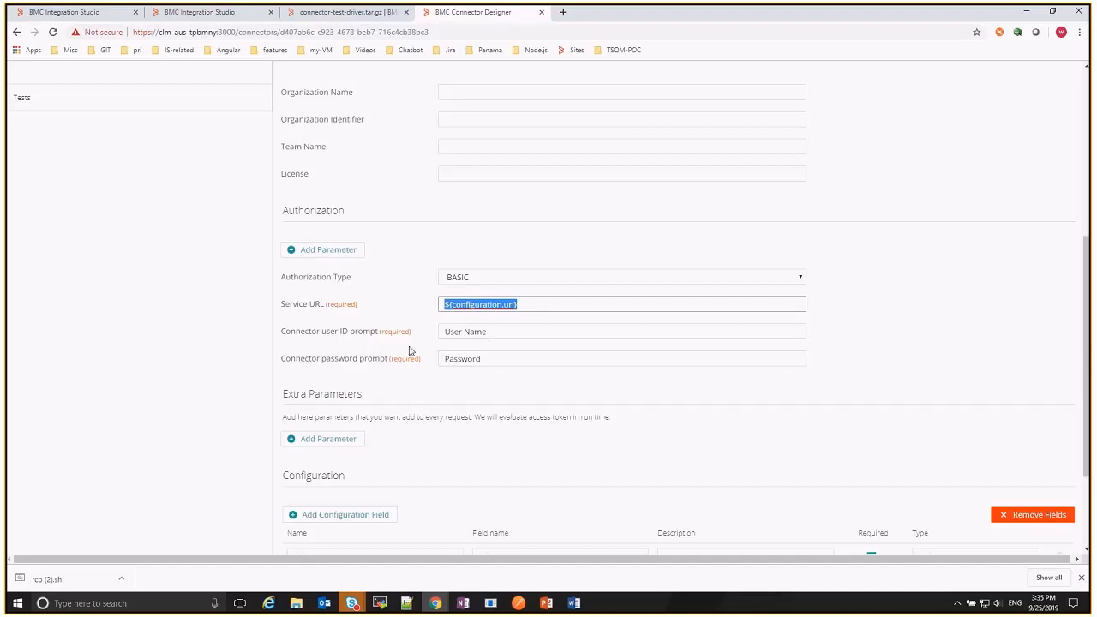
pyautogui.doubleClick(487, 359)
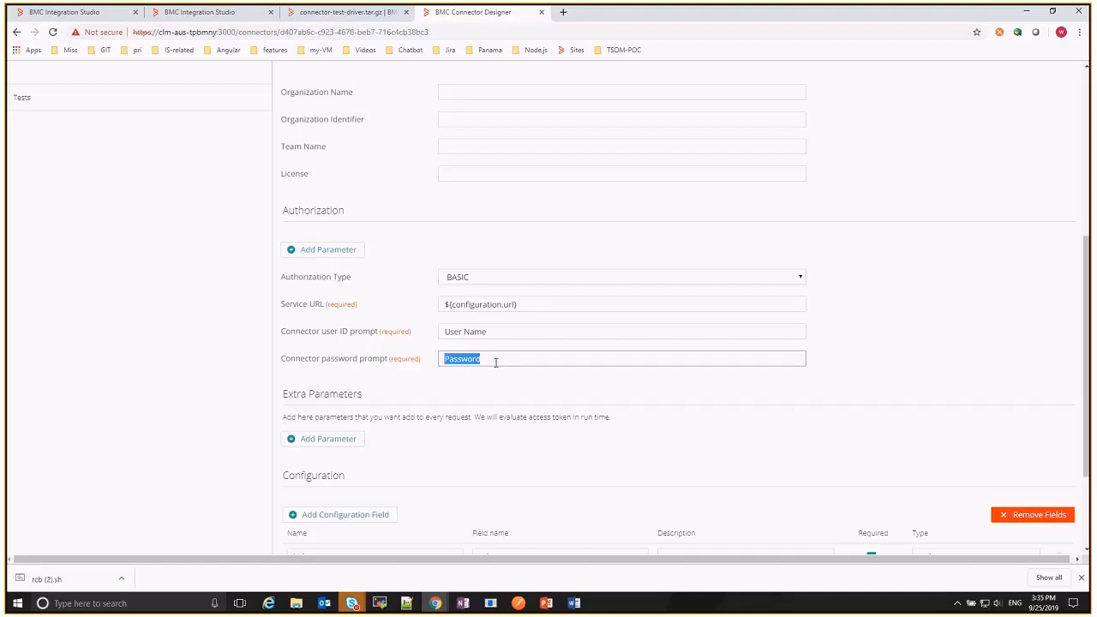
pyautogui.write('Token')
# Append /subpath to the service URL so it reads ${configuration.url}/subpath
pyautogui.scroll(-3, 752, 394)
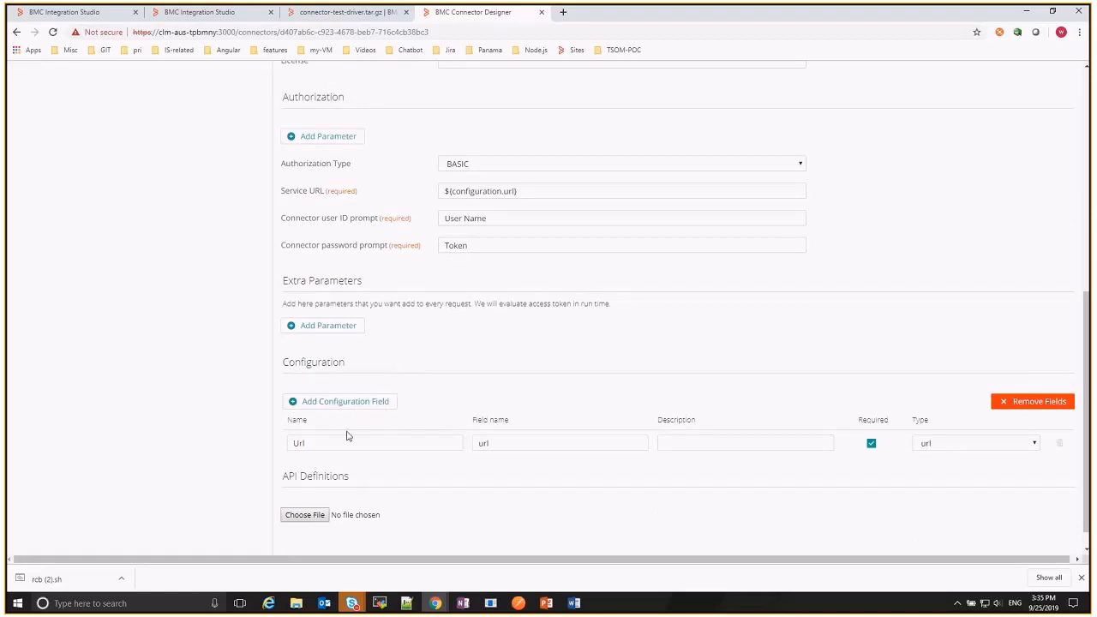
pyautogui.doubleClick(301, 443)
pyautogui.doubleClick(483, 444)
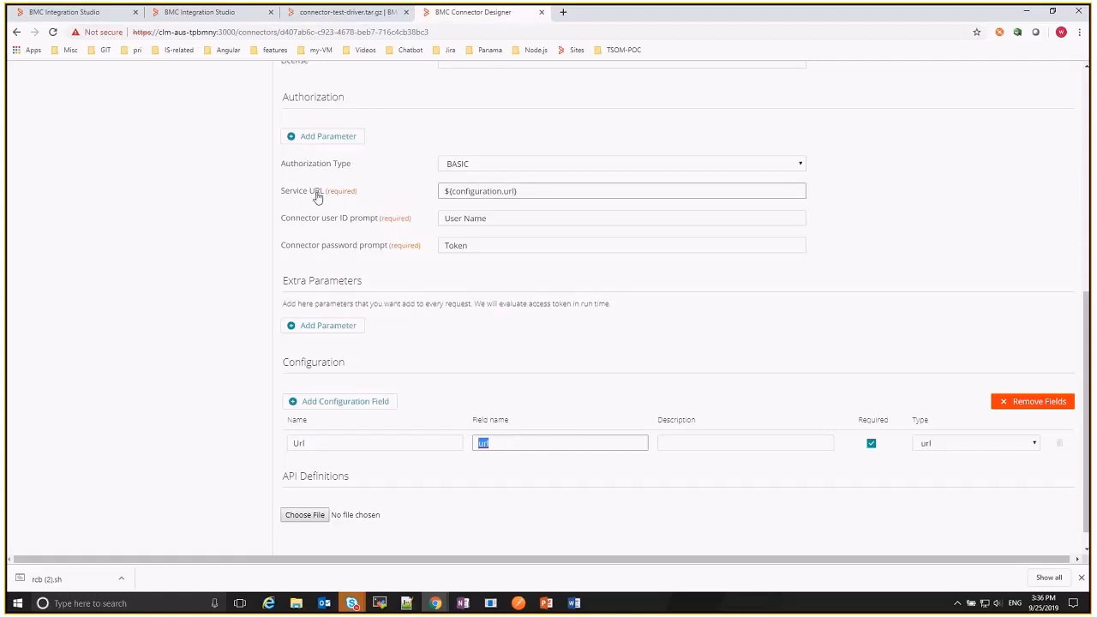
pyautogui.click(548, 190)
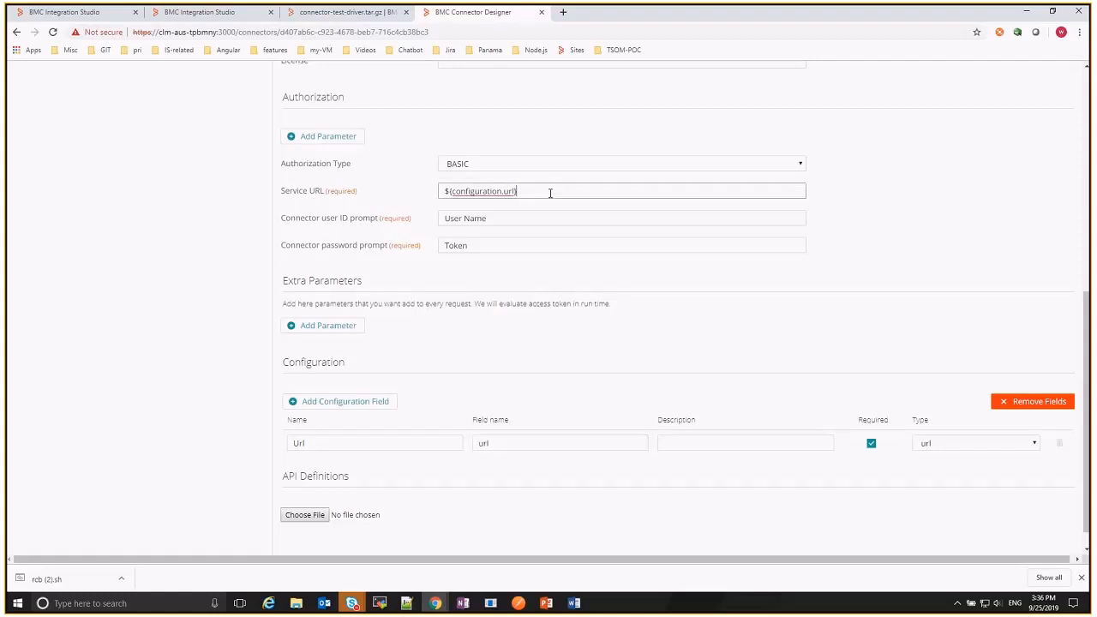
pyautogui.write('/')
pyautogui.write('p')
pyautogui.write('ubp')
pyautogui.write('ath')
pyautogui.scroll(-1, 749, 387)
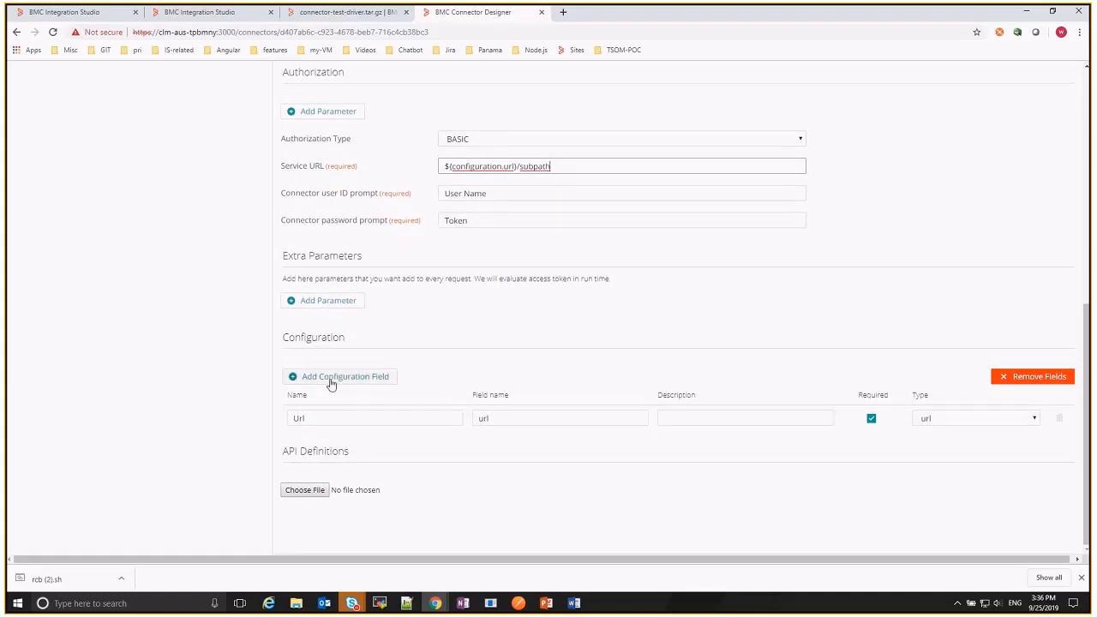
pyautogui.click(293, 378)
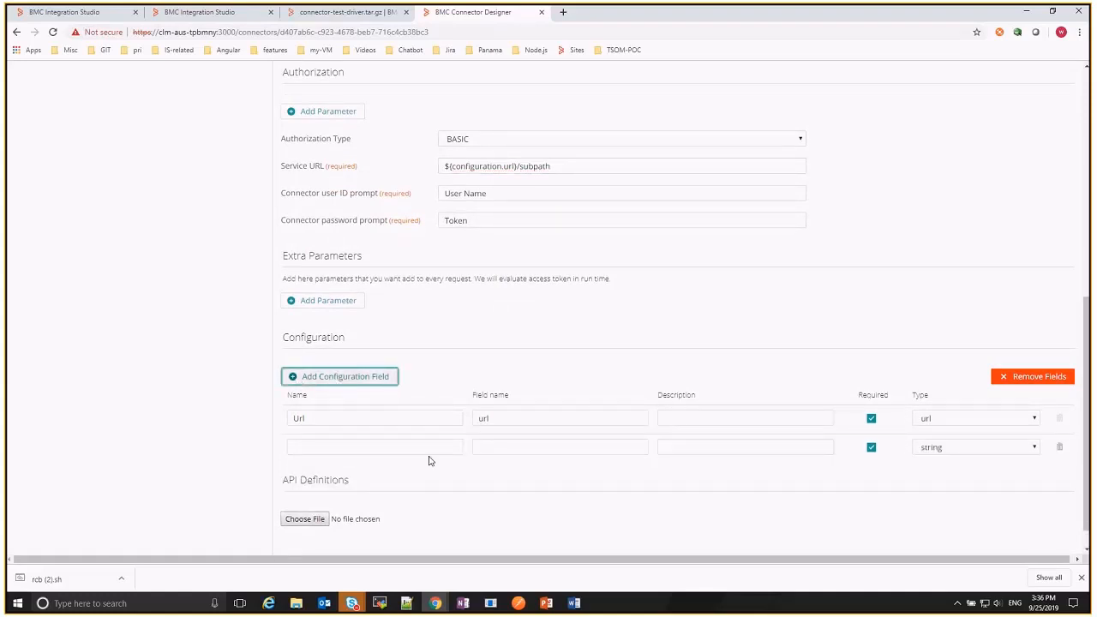
pyautogui.click(410, 448)
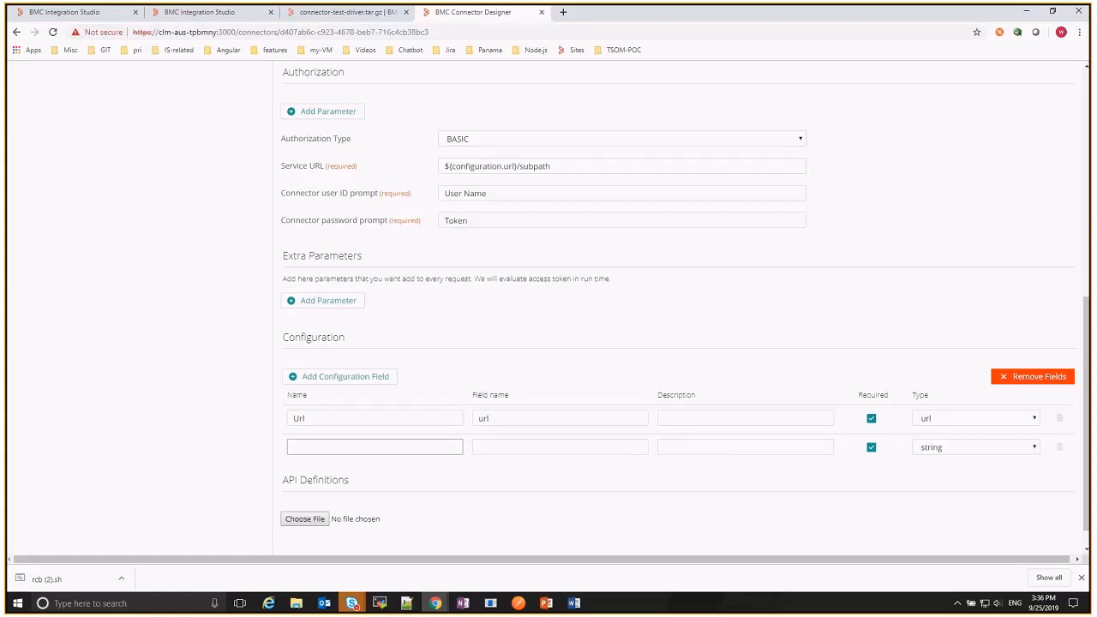
pyautogui.click(1059, 447)
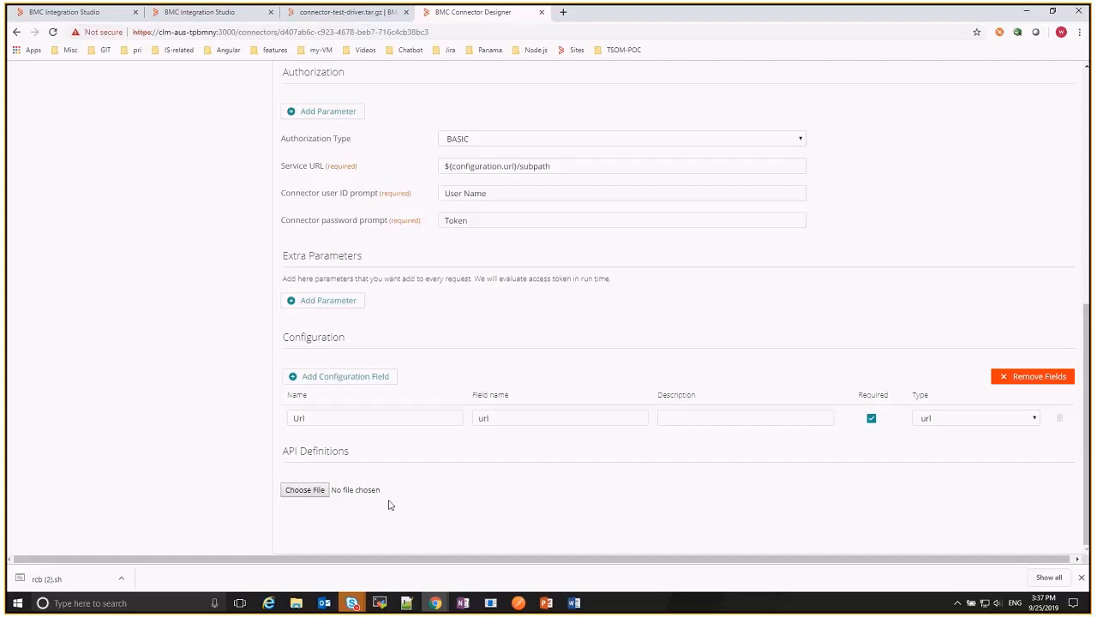
# Upload github_swagger.json from the Desktop as the connector's API definition
pyautogui.click(312, 491)
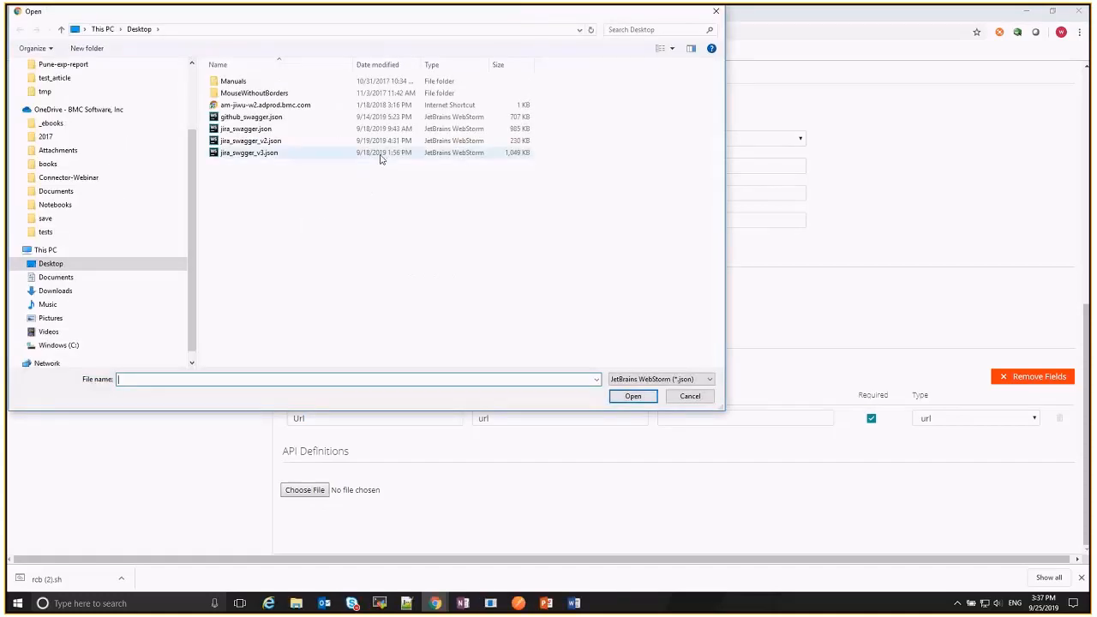
pyautogui.click(275, 118)
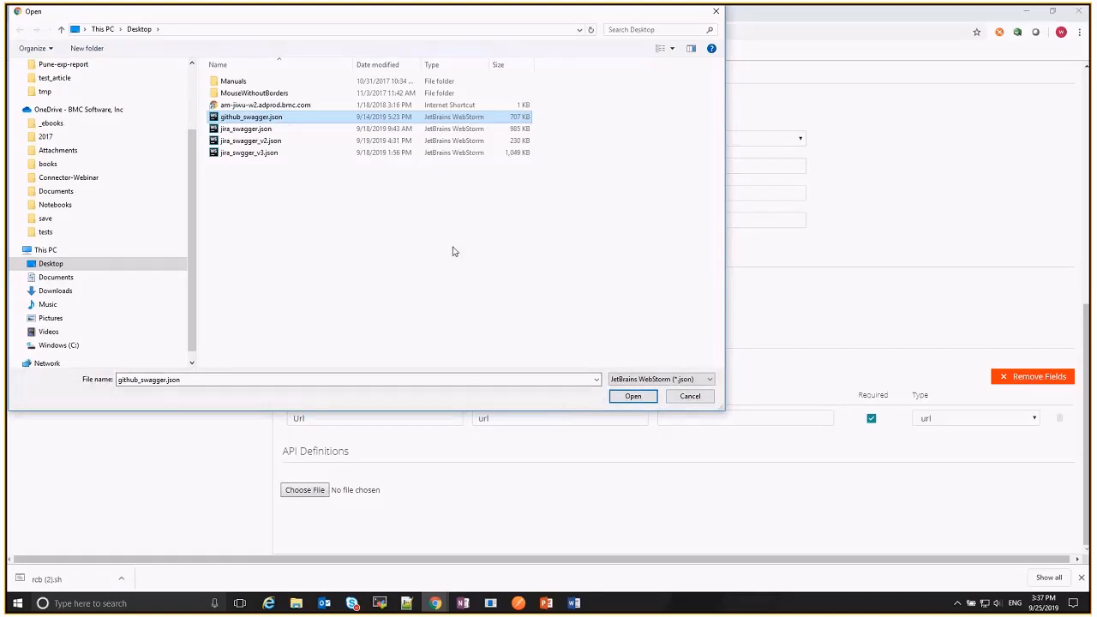
pyautogui.click(635, 399)
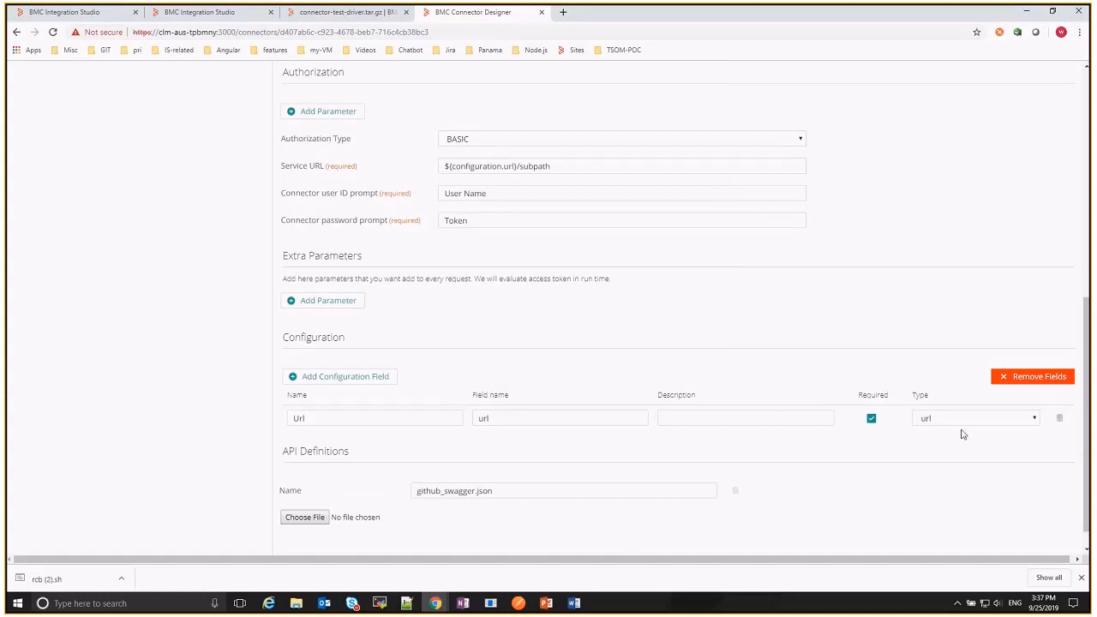
# Add a trigger to the connector and name it UserUpdated
pyautogui.scroll(6, 997, 509)
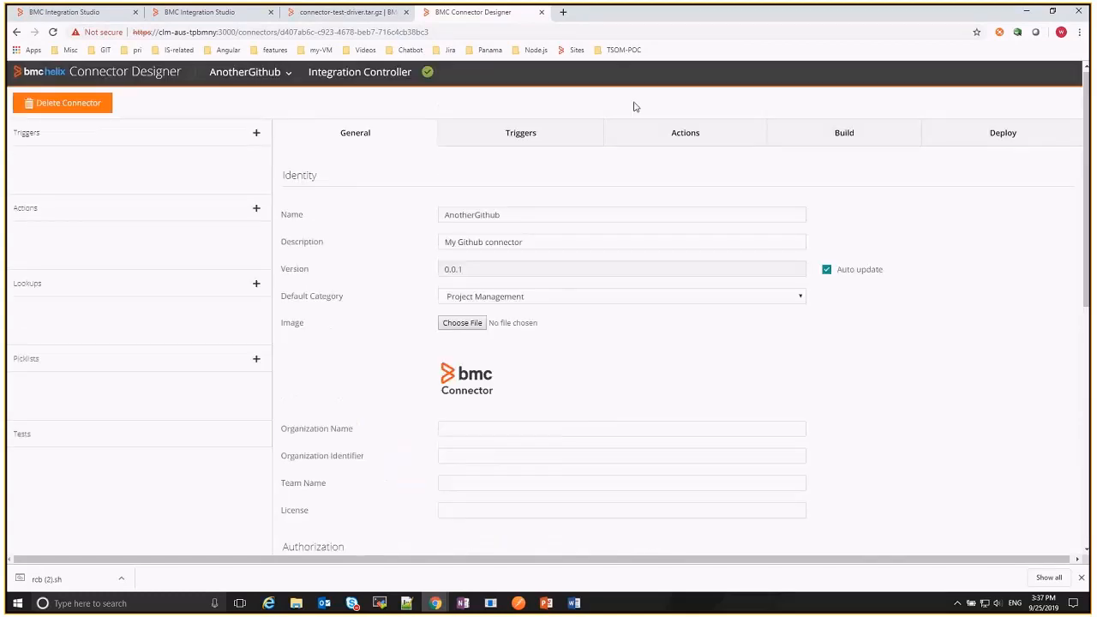
pyautogui.click(520, 136)
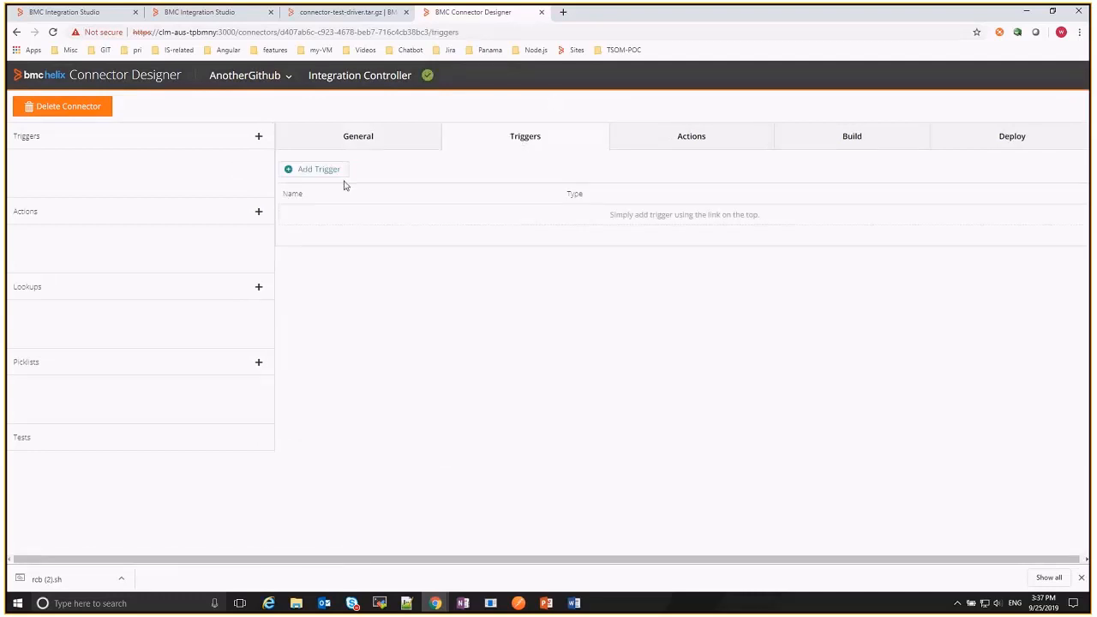
pyautogui.click(293, 170)
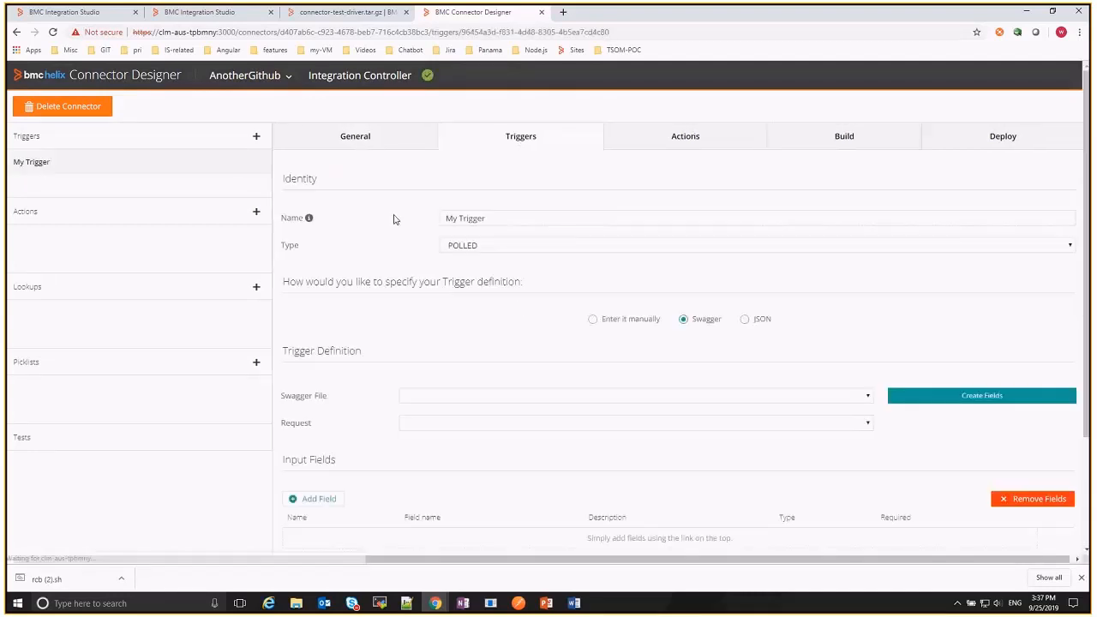
pyautogui.moveTo(509, 216); pyautogui.dragTo(429, 221)
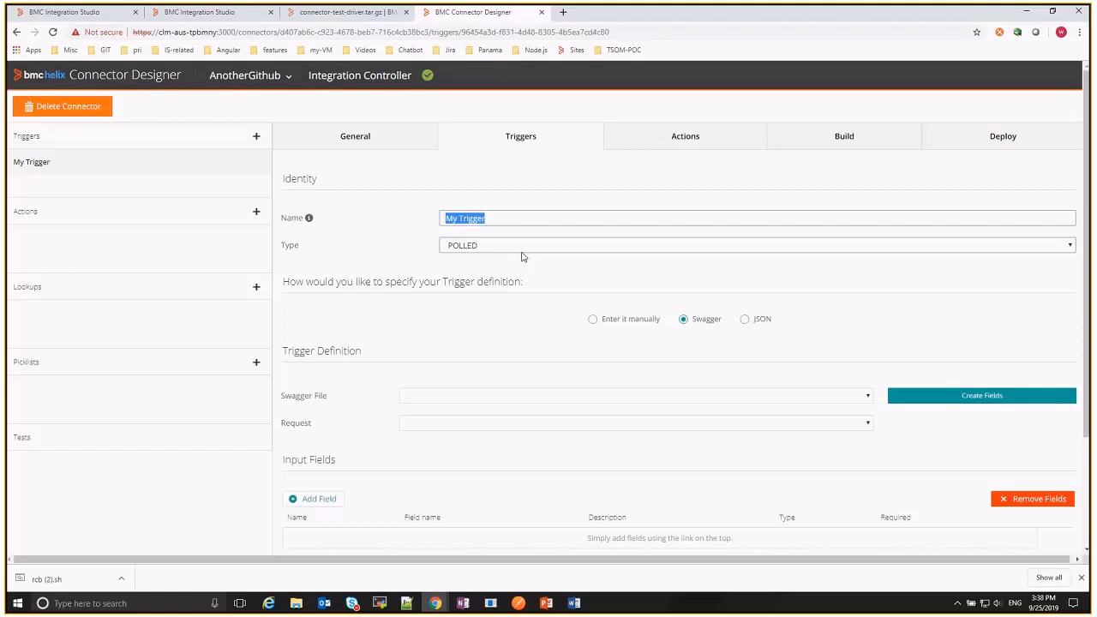
pyautogui.write('UserUnpdated')
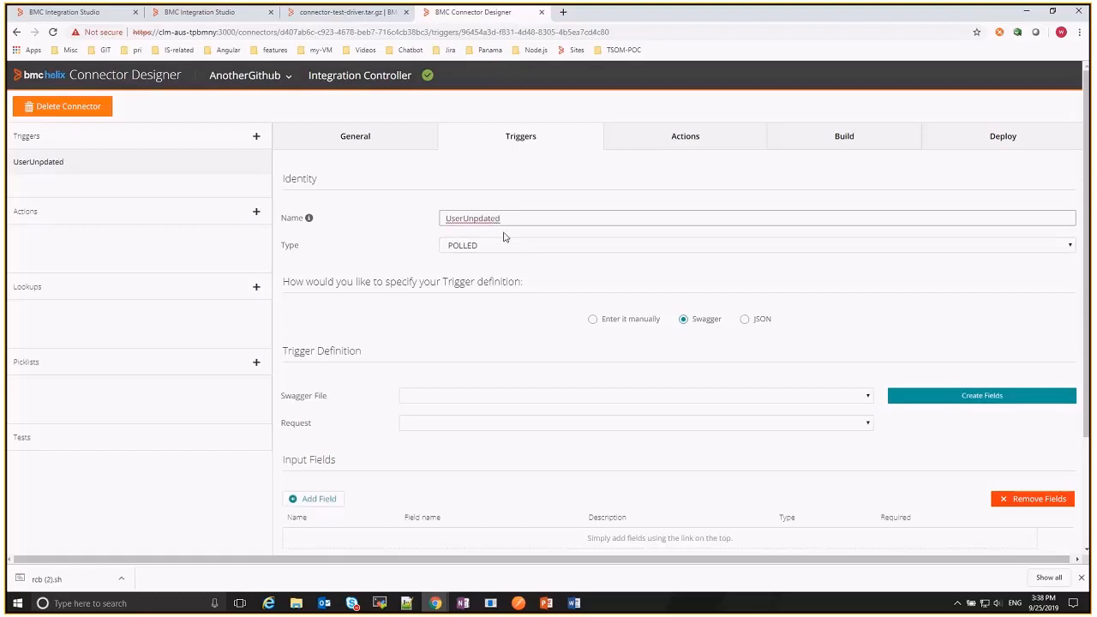
pyautogui.click(473, 219)
pyautogui.press('BackSpace')
# Keep the UserUpdated trigger's type as POLLED and select github_swagger.json as its Swagger file
pyautogui.click(1069, 246)
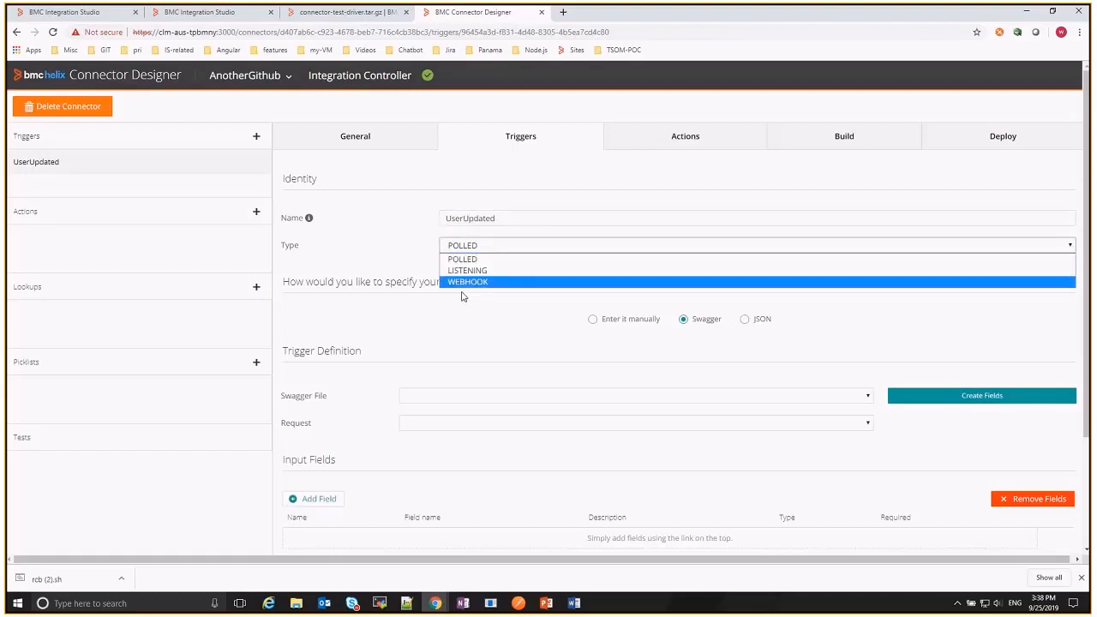
pyautogui.click(421, 198)
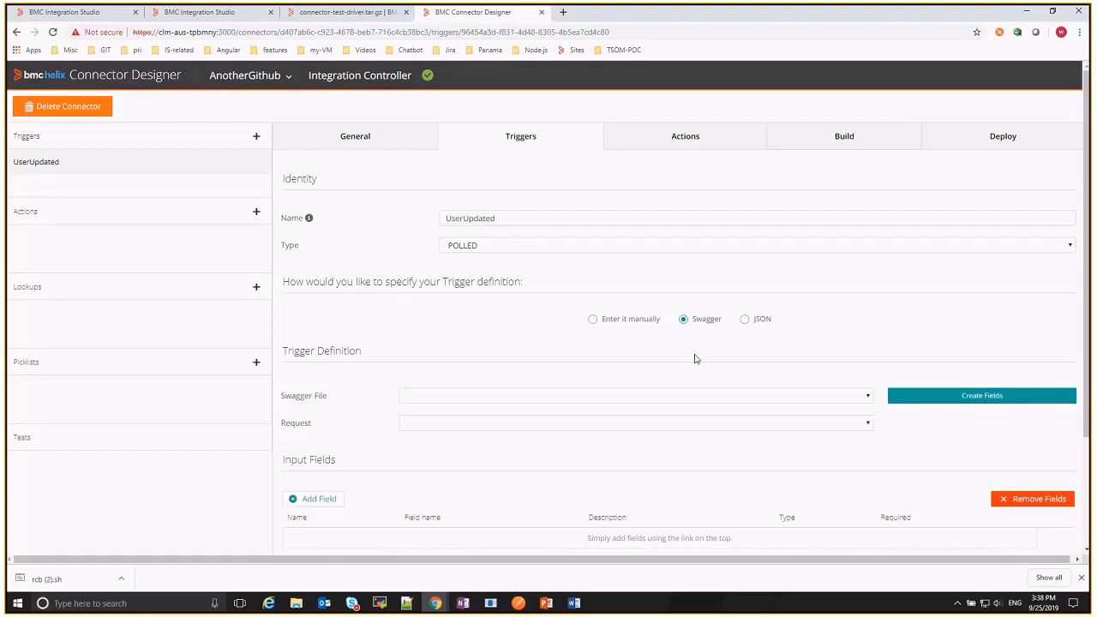
pyautogui.scroll(-1, 430, 314)
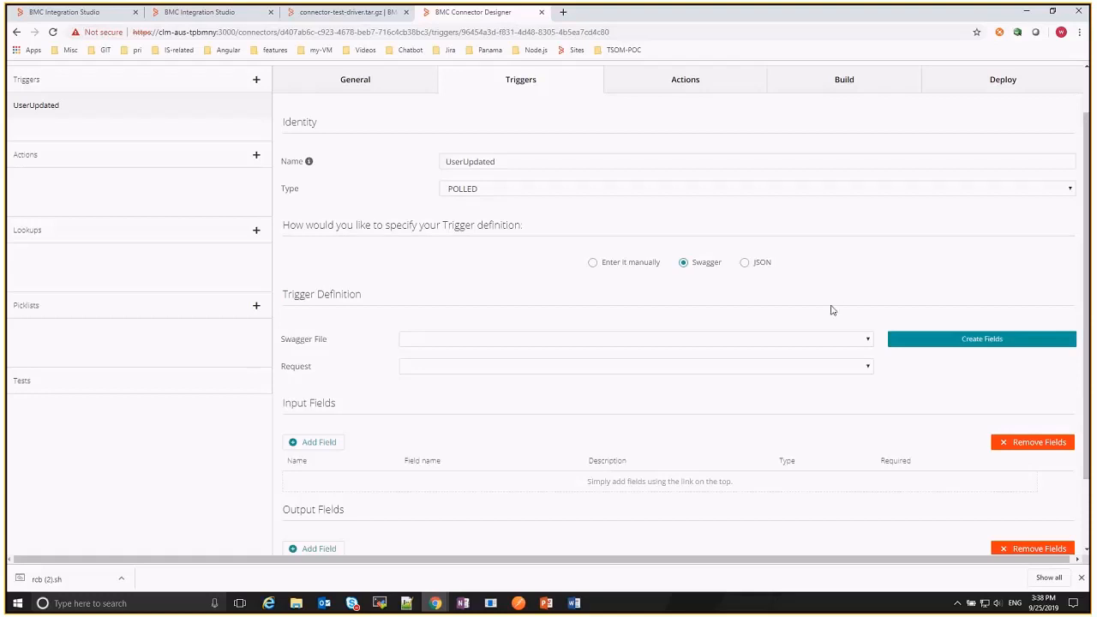
pyautogui.scroll(-1, 828, 295)
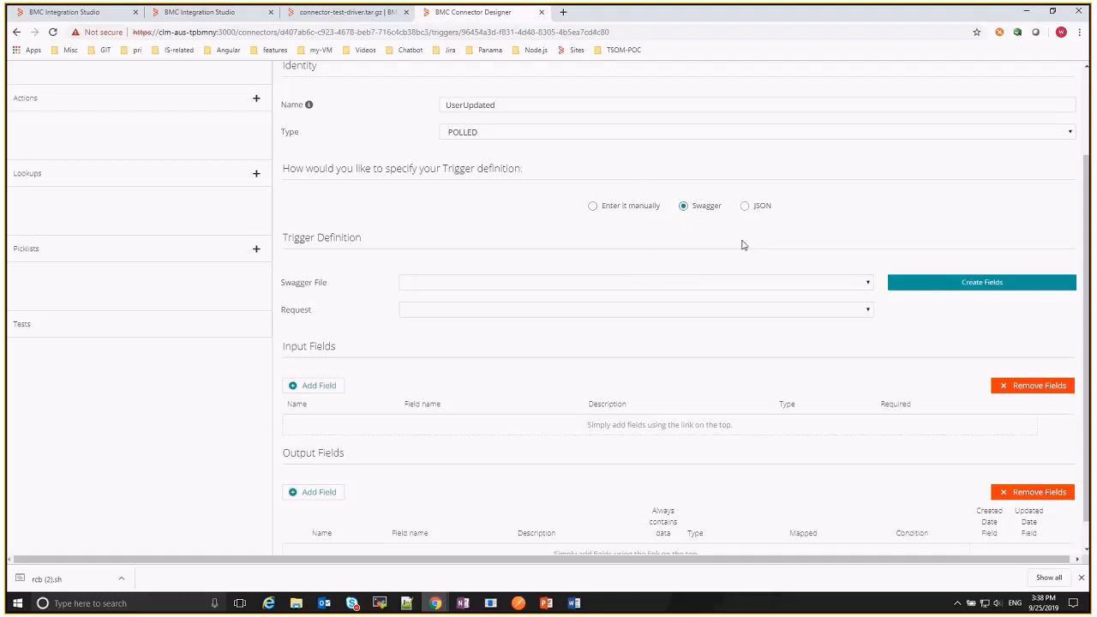
pyautogui.click(868, 283)
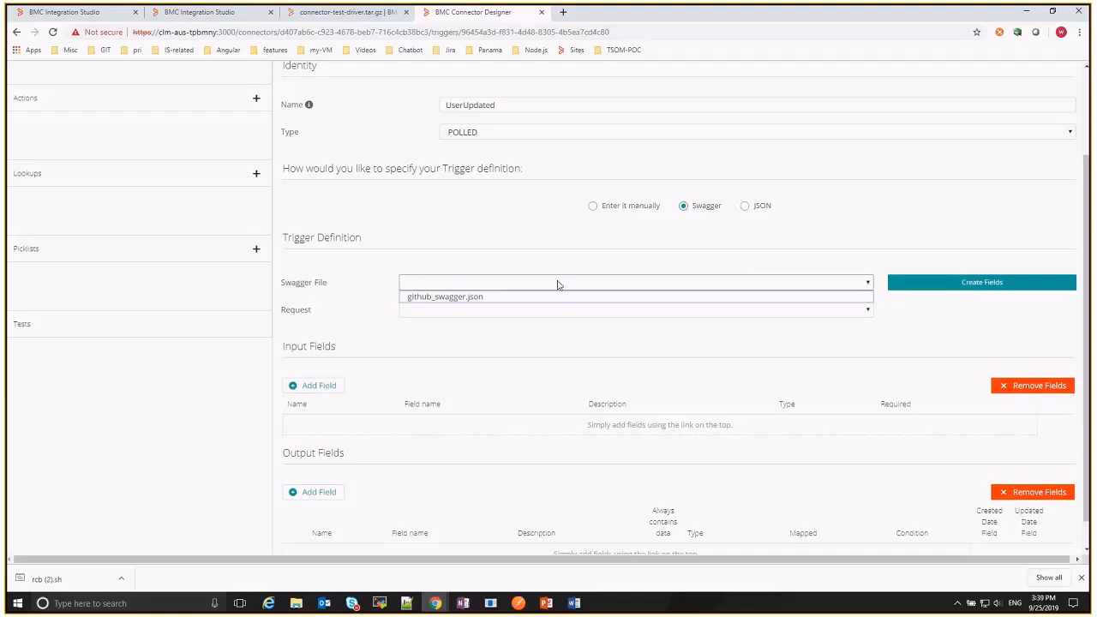
pyautogui.click(467, 301)
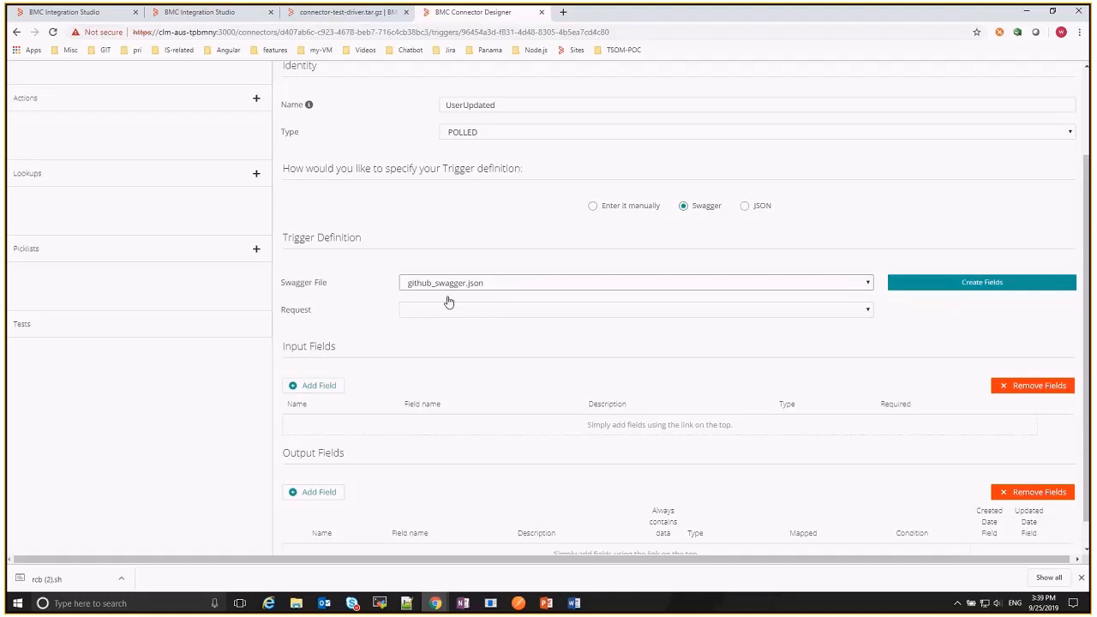
# Set the trigger's request to /users/{username} (Get a single user.)
pyautogui.click(869, 311)
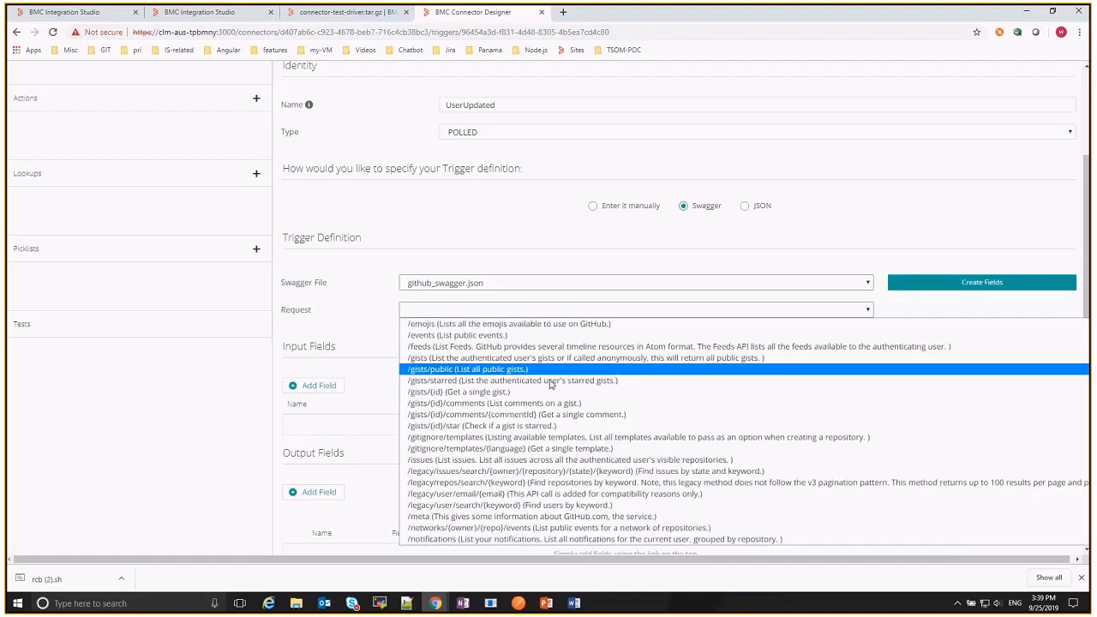
pyautogui.scroll(-2, 546, 405)
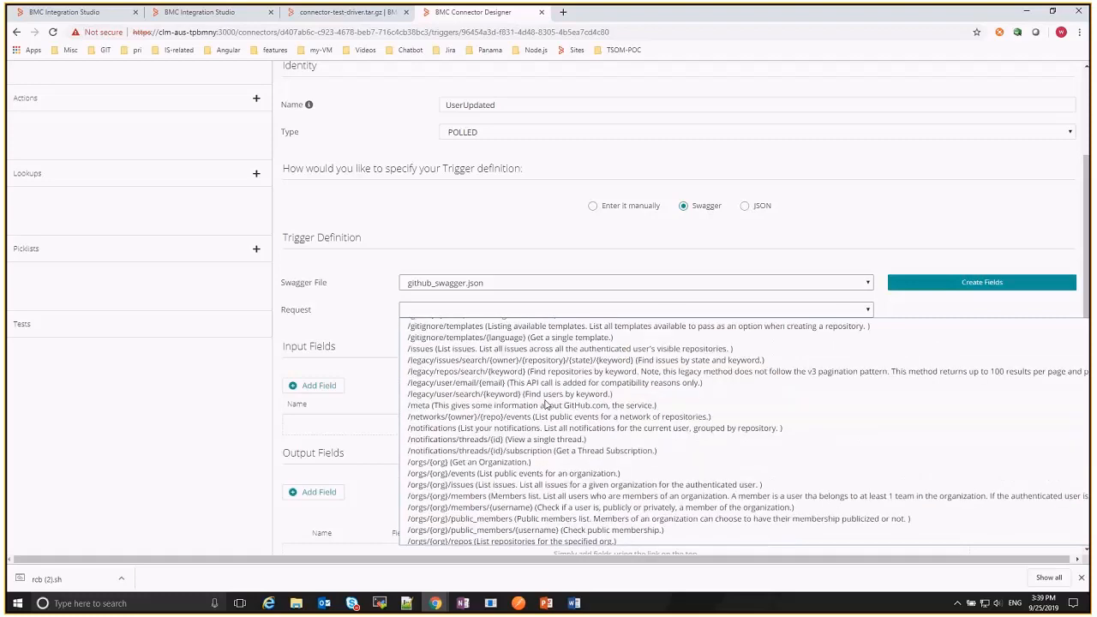
pyautogui.scroll(2, 546, 406)
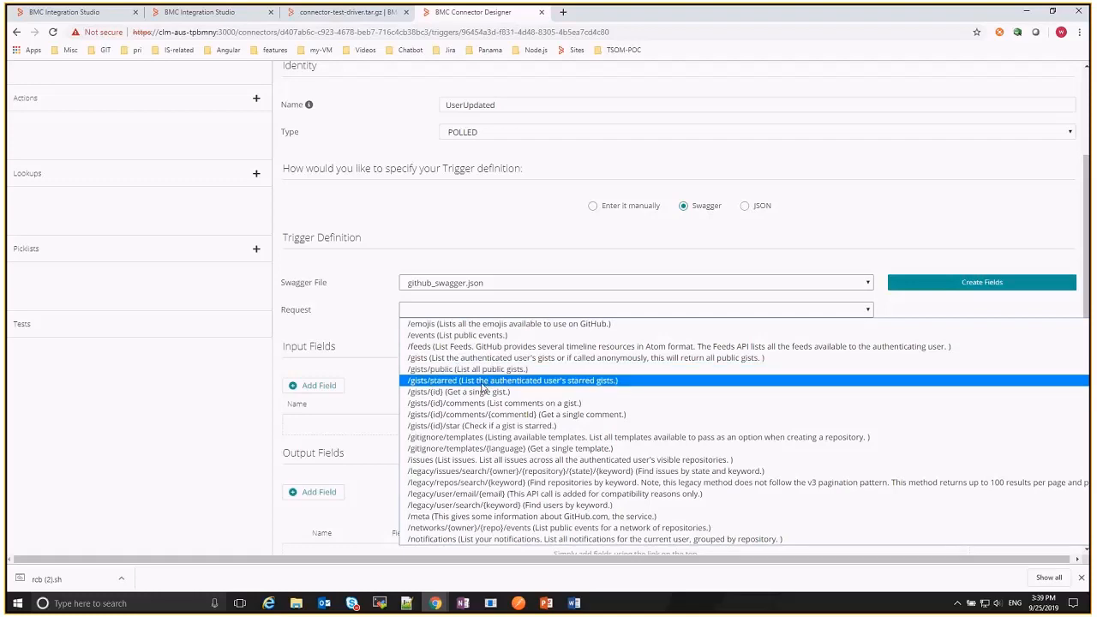
pyautogui.scroll(-6, 483, 388)
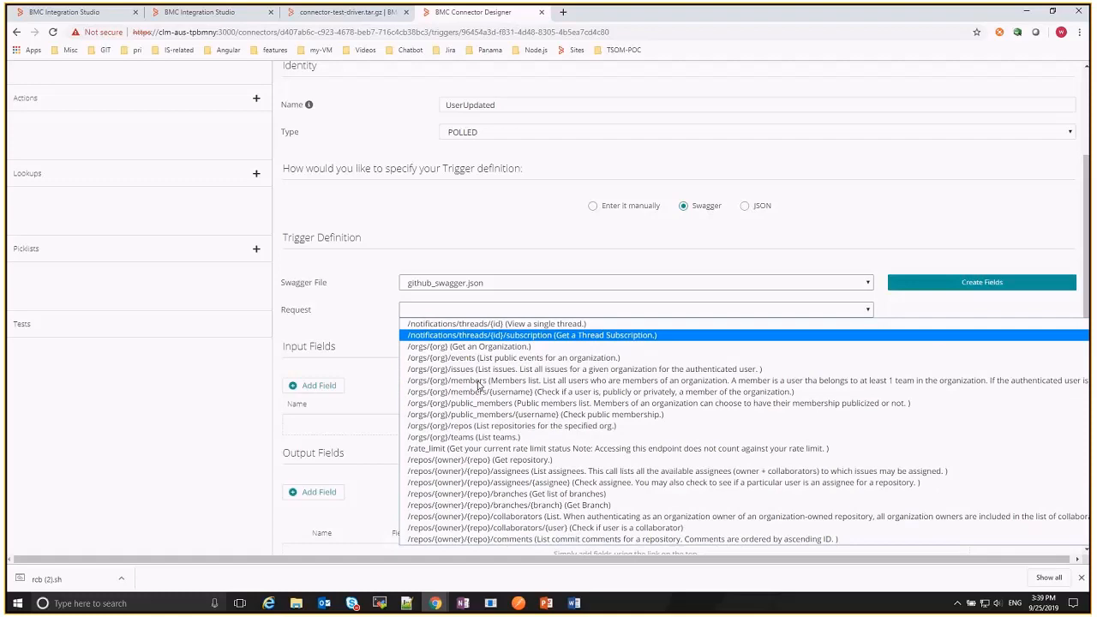
pyautogui.scroll(-10, 478, 385)
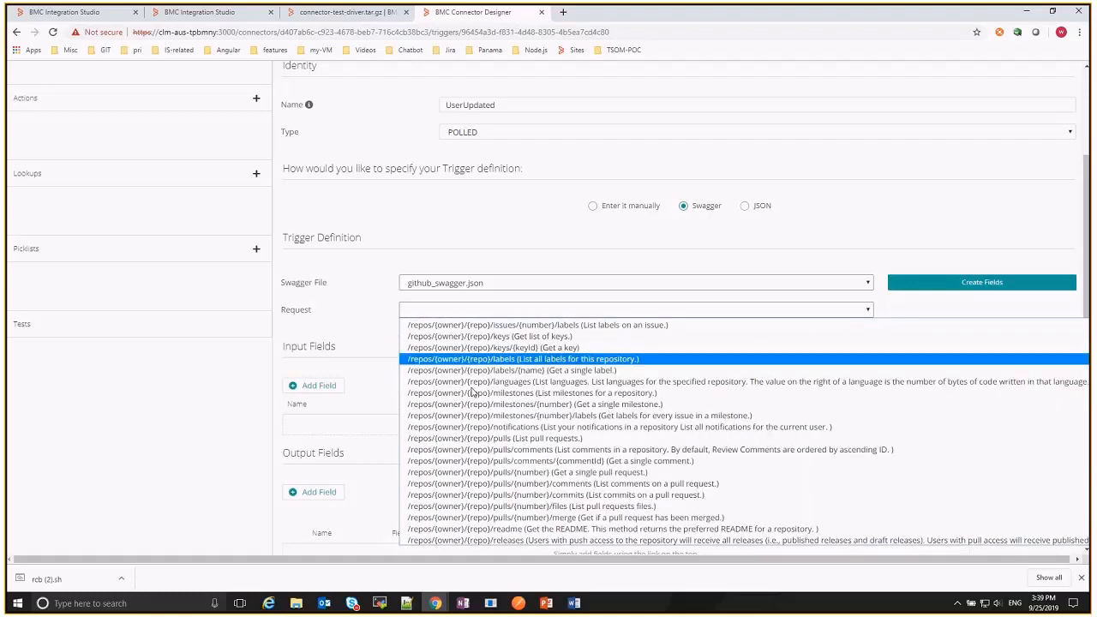
pyautogui.scroll(-10, 472, 391)
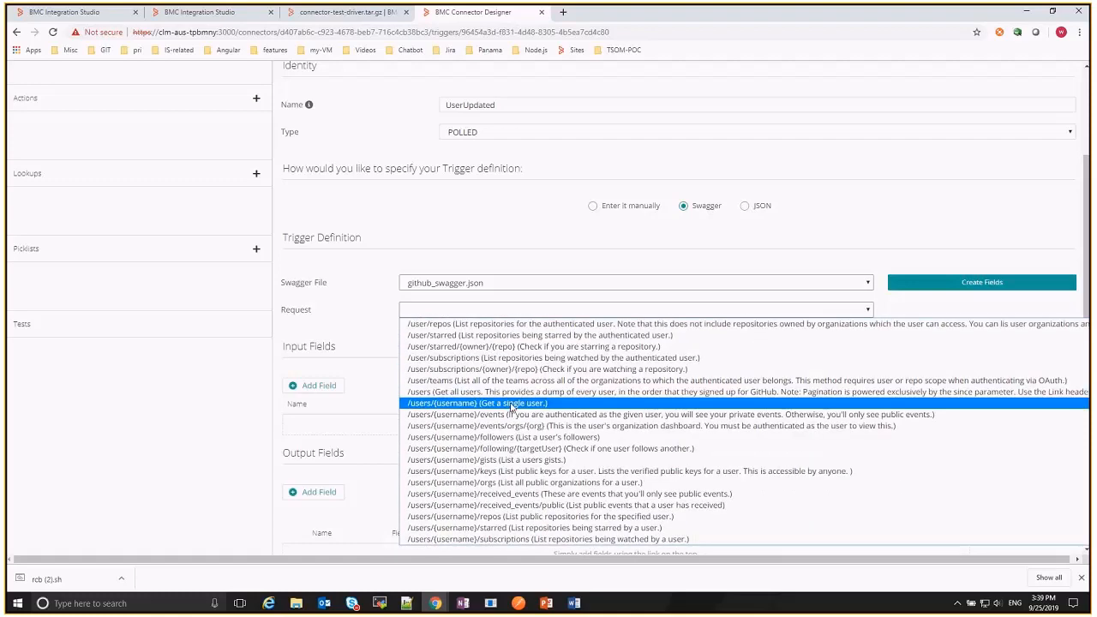
pyautogui.click(508, 403)
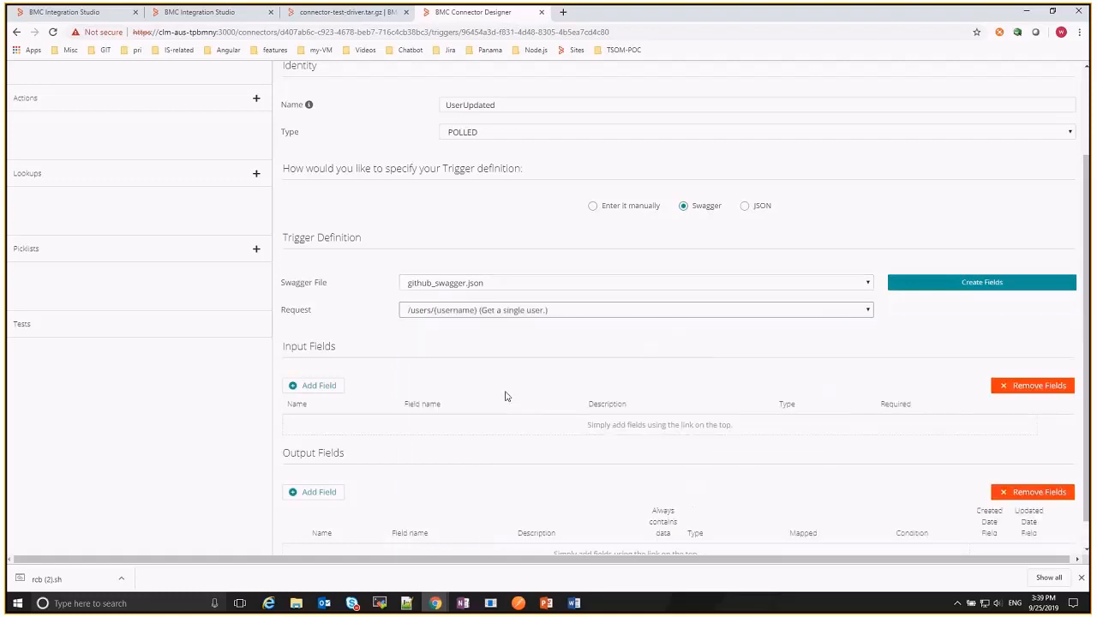
# Create the trigger's fields from the selected Swagger request and review its input and output fields
pyautogui.click(984, 285)
pyautogui.scroll(-1, 733, 350)
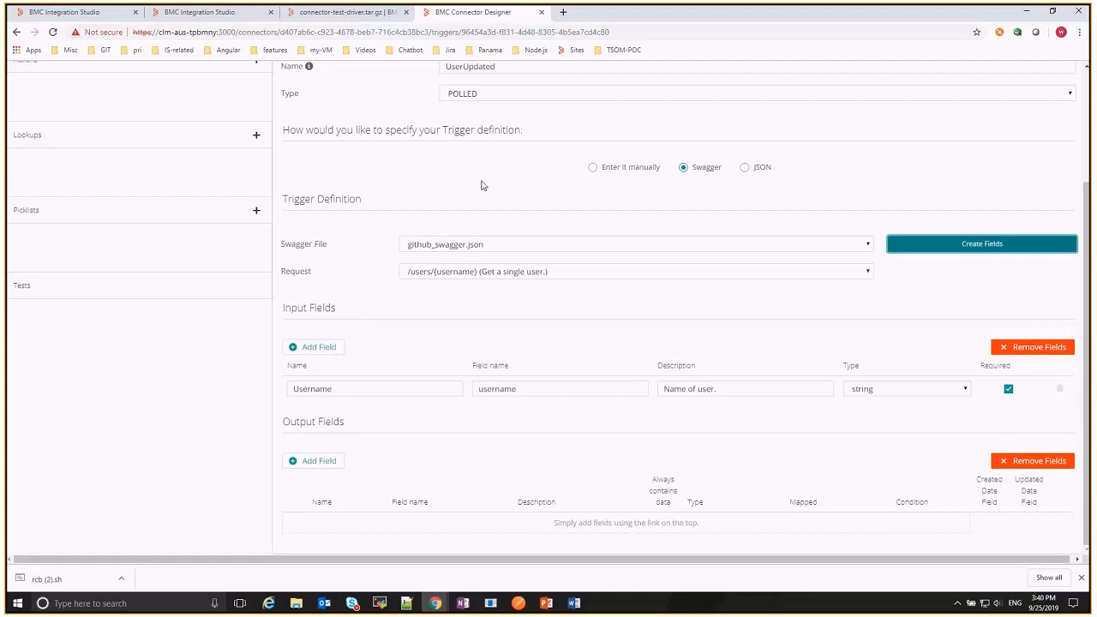
pyautogui.scroll(1, 499, 109)
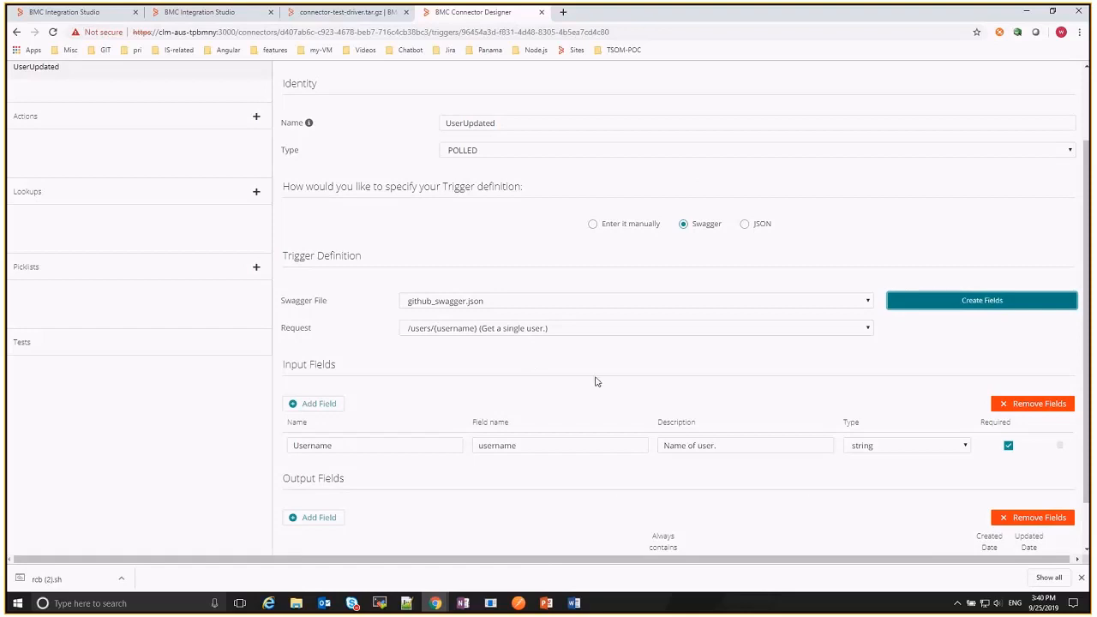
pyautogui.scroll(-1, 596, 382)
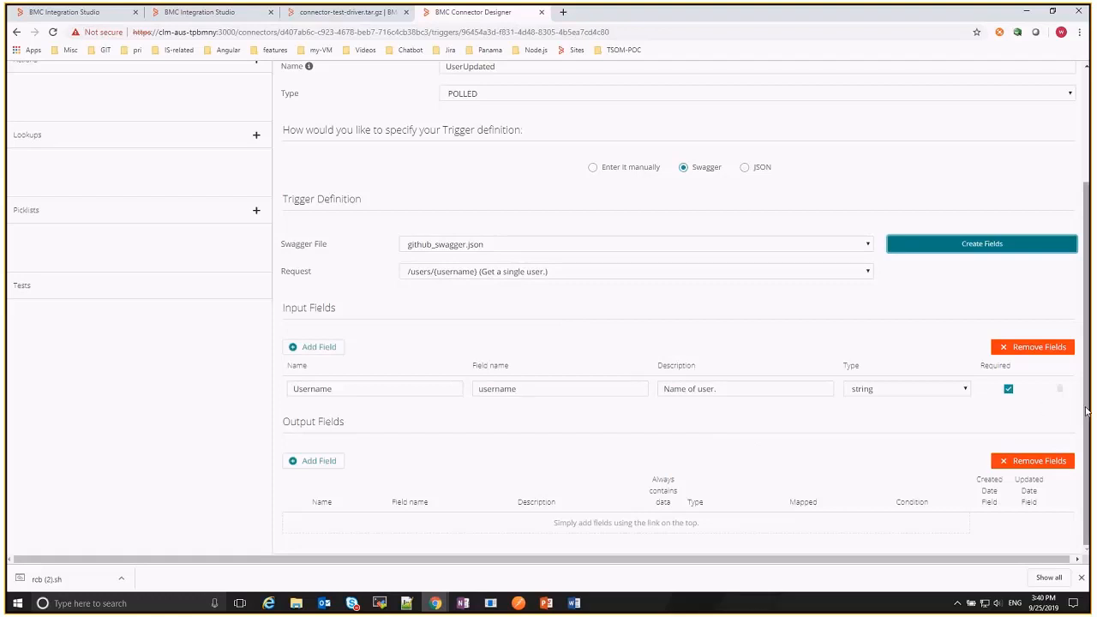
pyautogui.scroll(1, 723, 339)
pyautogui.scroll(-1, 723, 339)
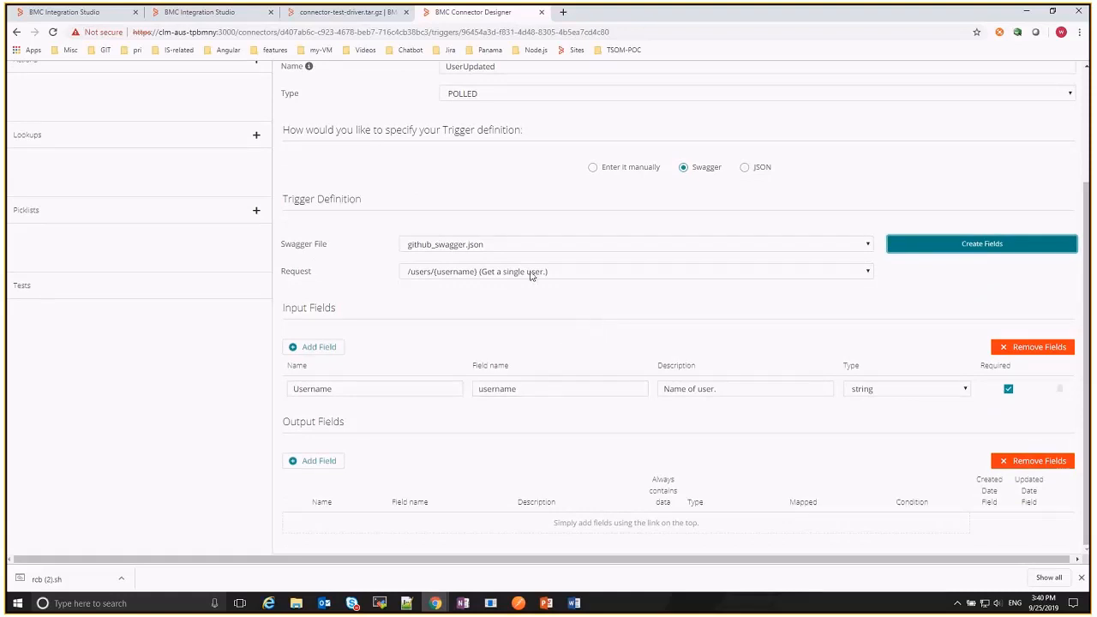
pyautogui.scroll(2, 746, 289)
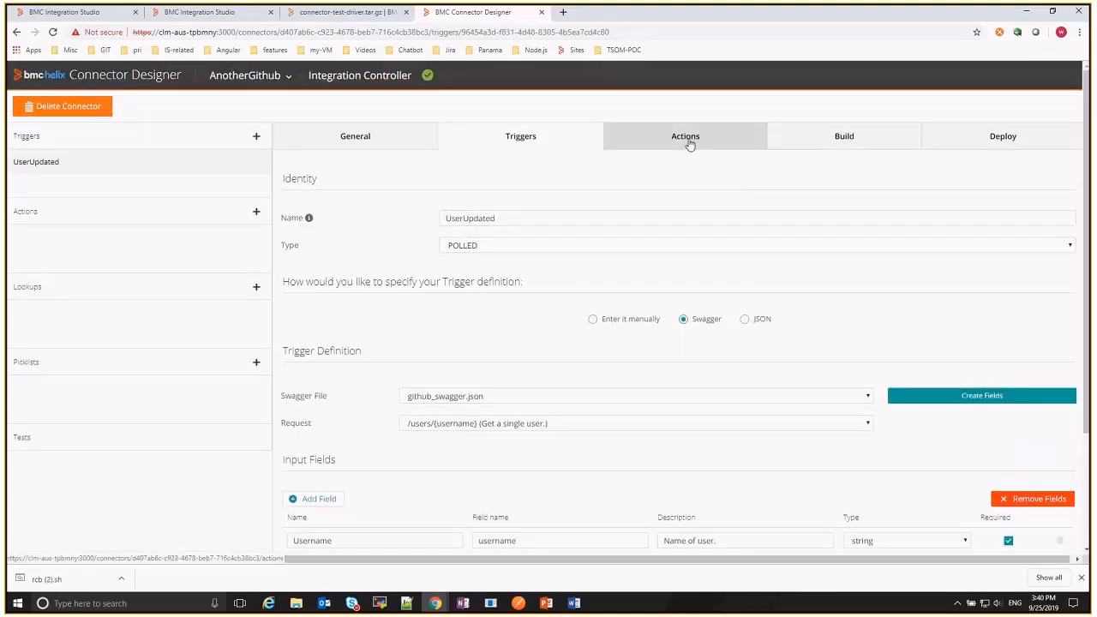
# Add an action to the connector and name it CreateGist
pyautogui.click(685, 139)
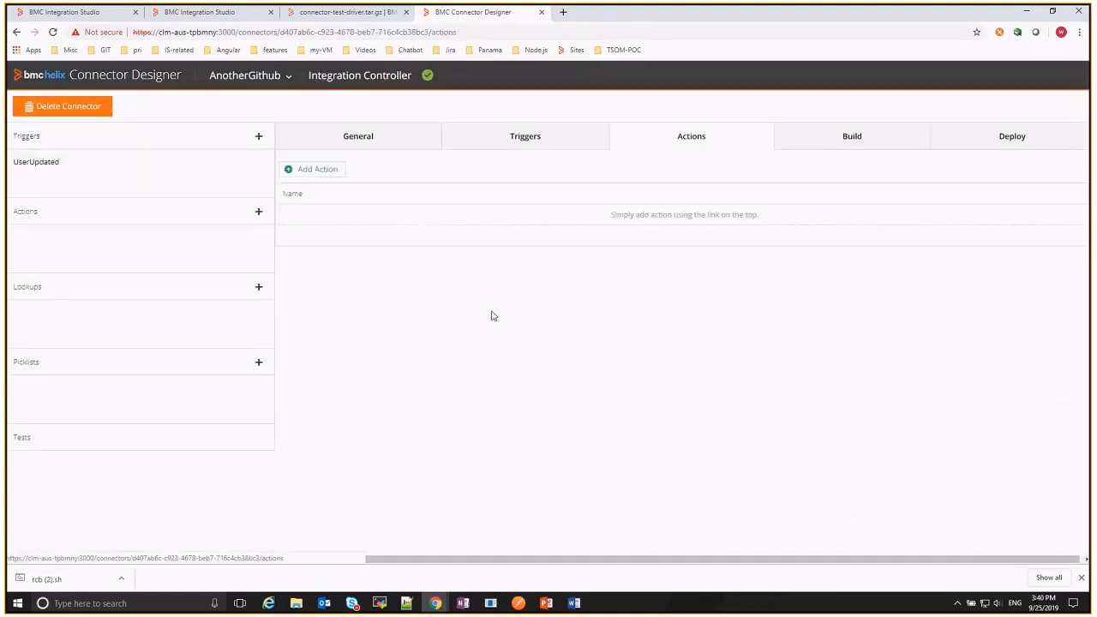
pyautogui.click(290, 169)
pyautogui.moveTo(491, 221); pyautogui.dragTo(428, 222)
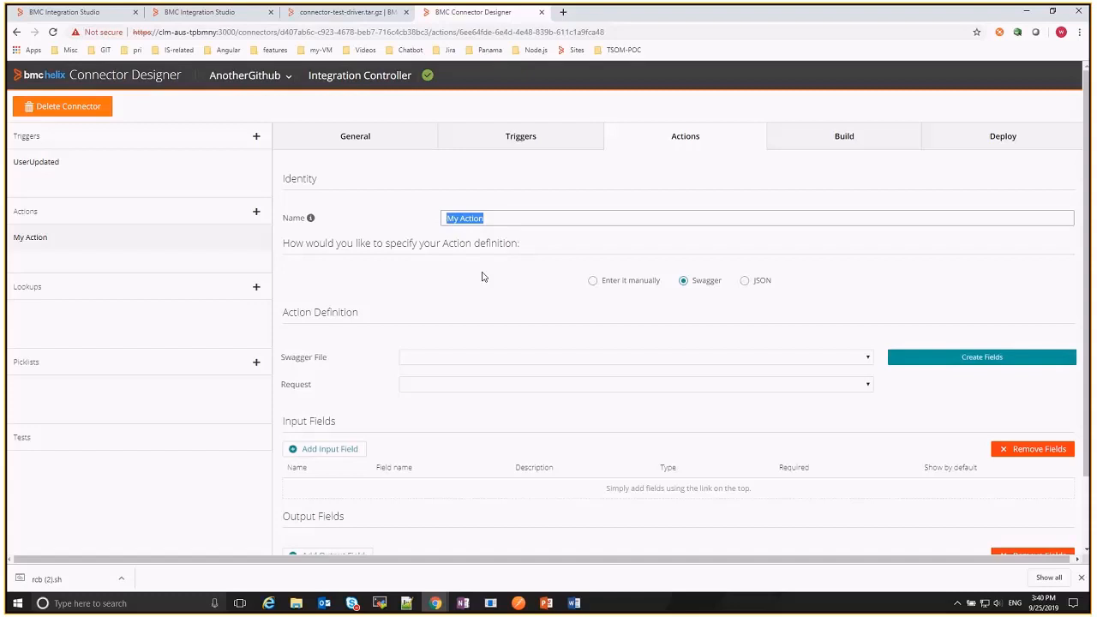
pyautogui.write('CreateGist')
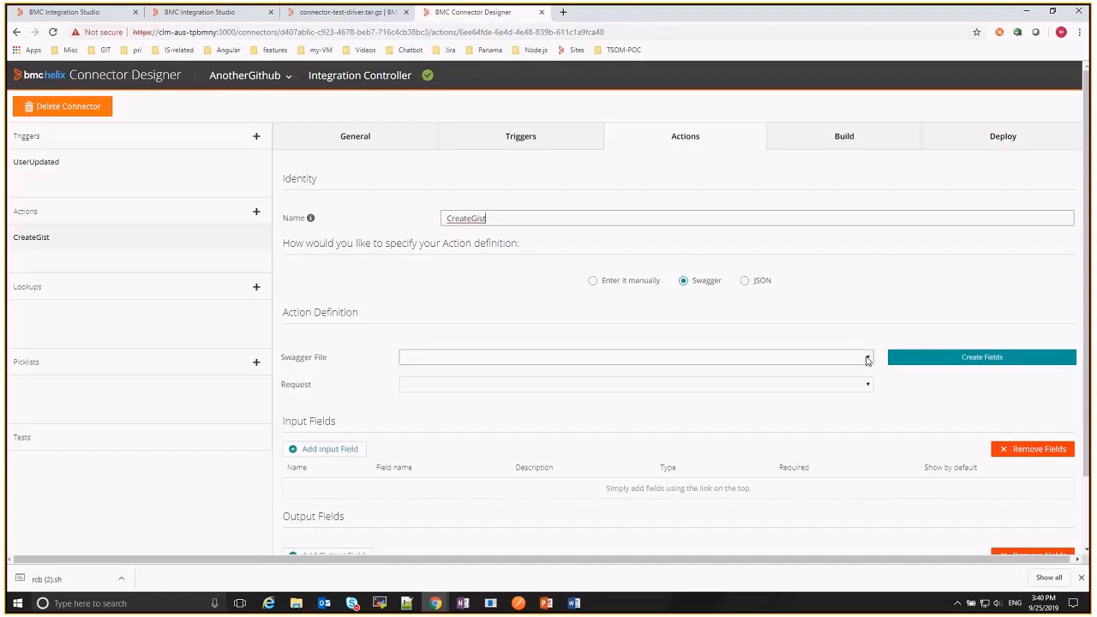
# Define the CreateGist action with github_swagger.json and the /gists (Create a gist.) request, and create its fields
pyautogui.click(610, 358)
pyautogui.click(609, 371)
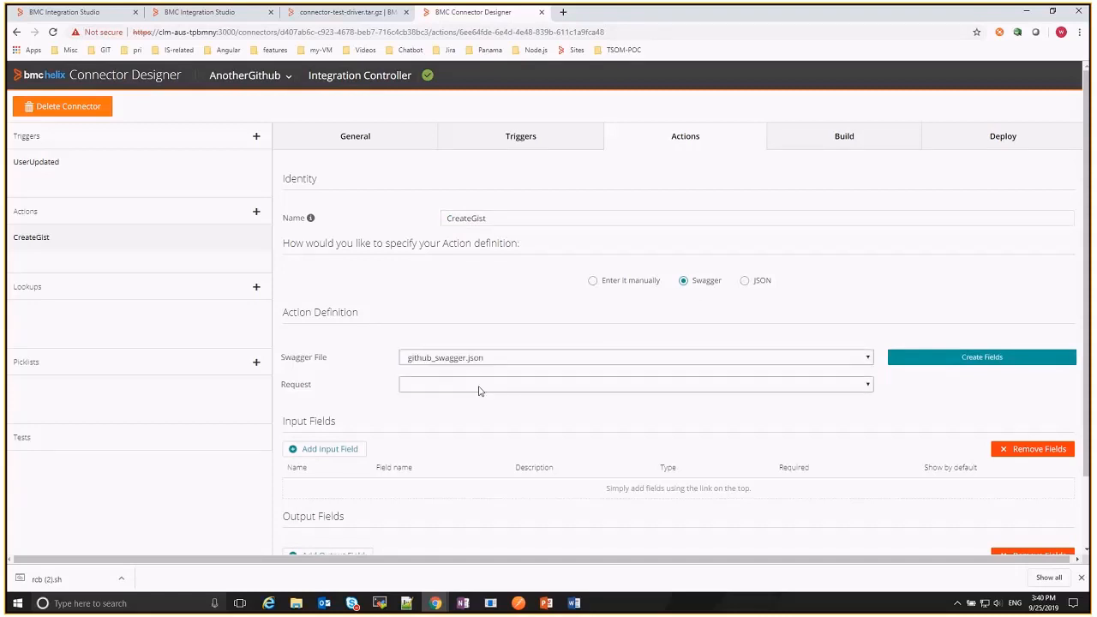
pyautogui.click(479, 390)
pyautogui.click(480, 387)
pyautogui.click(868, 388)
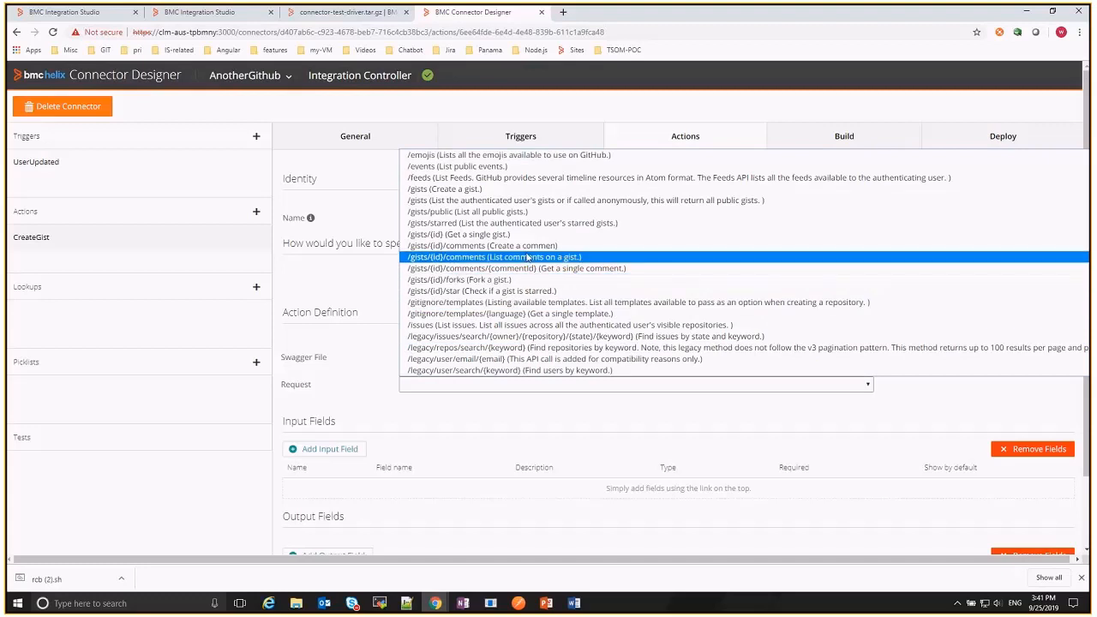
pyautogui.click(473, 189)
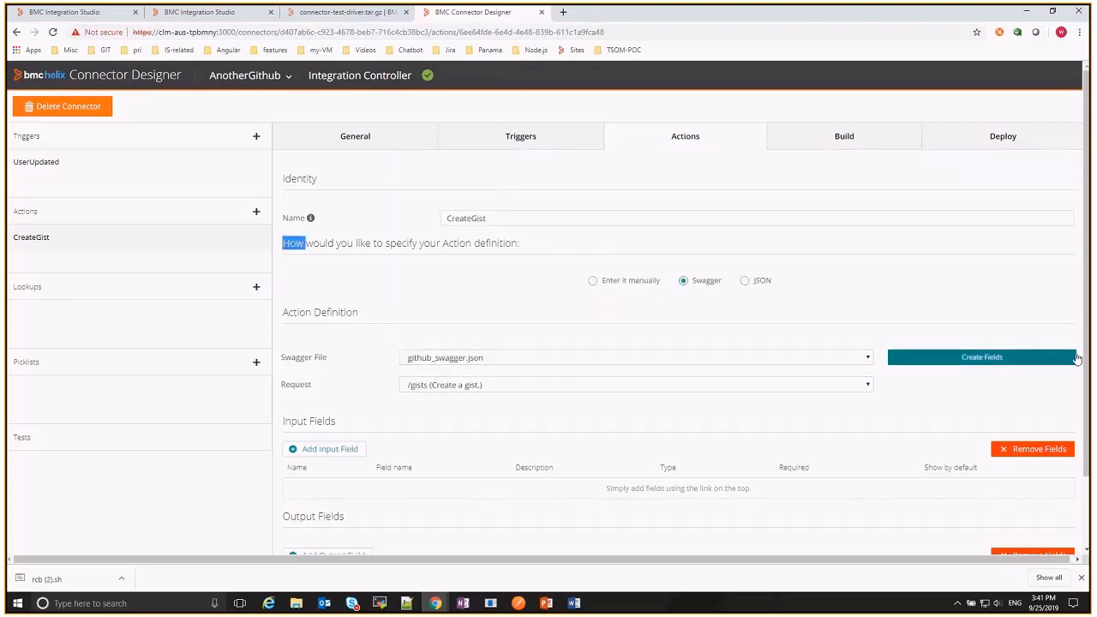
pyautogui.scroll(-2, 1086, 360)
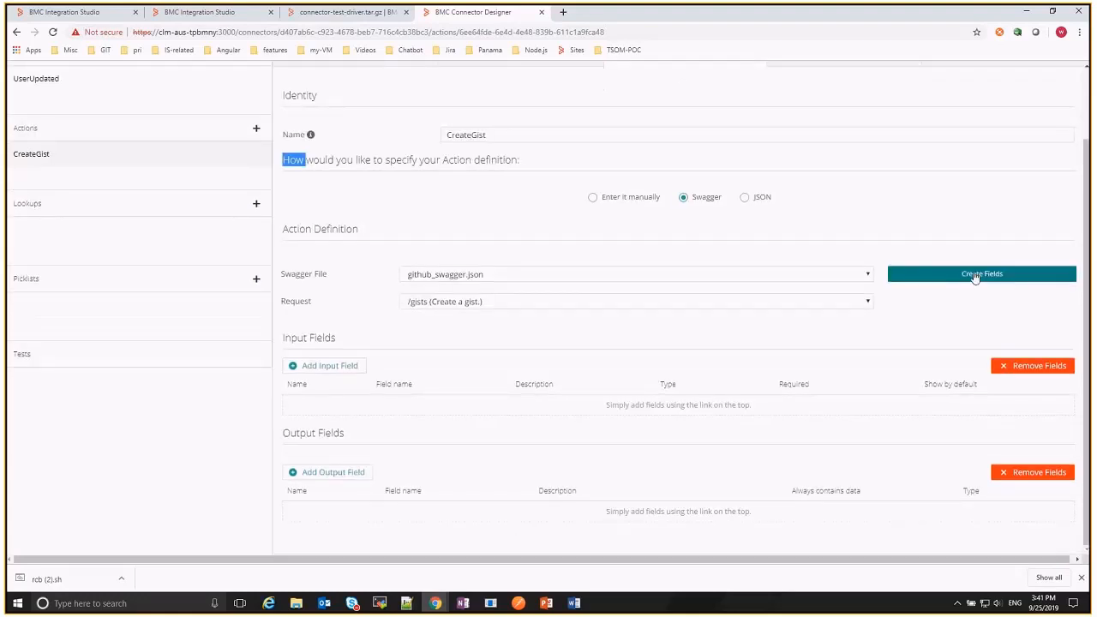
pyautogui.click(978, 279)
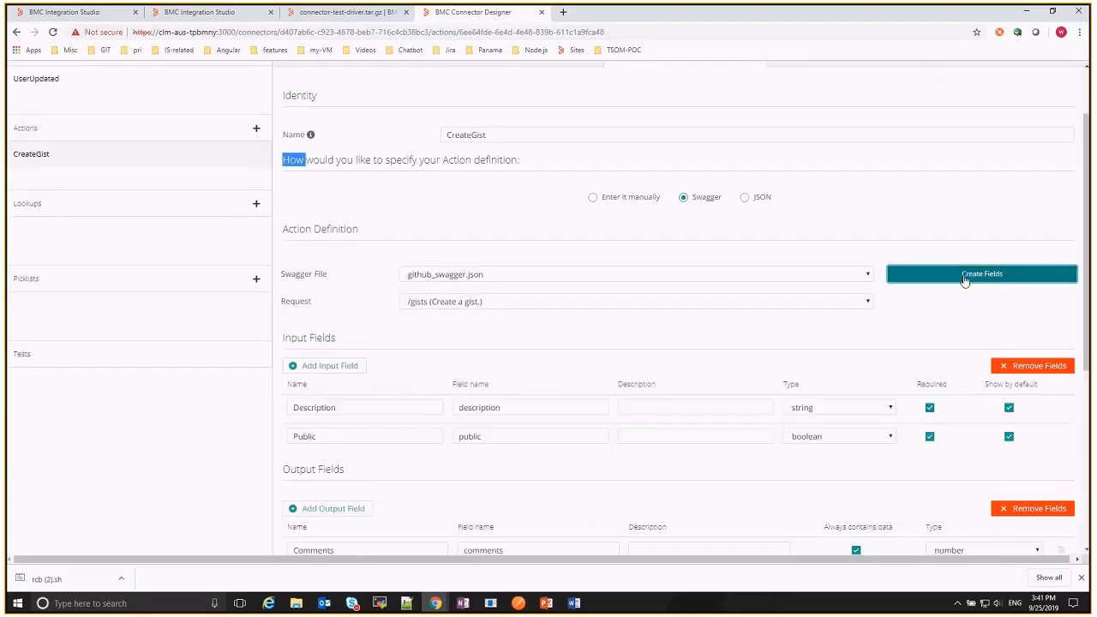
# Examine the CreateGist action's generated input and output fields, and open the connector's build page
pyautogui.scroll(-4, 783, 357)
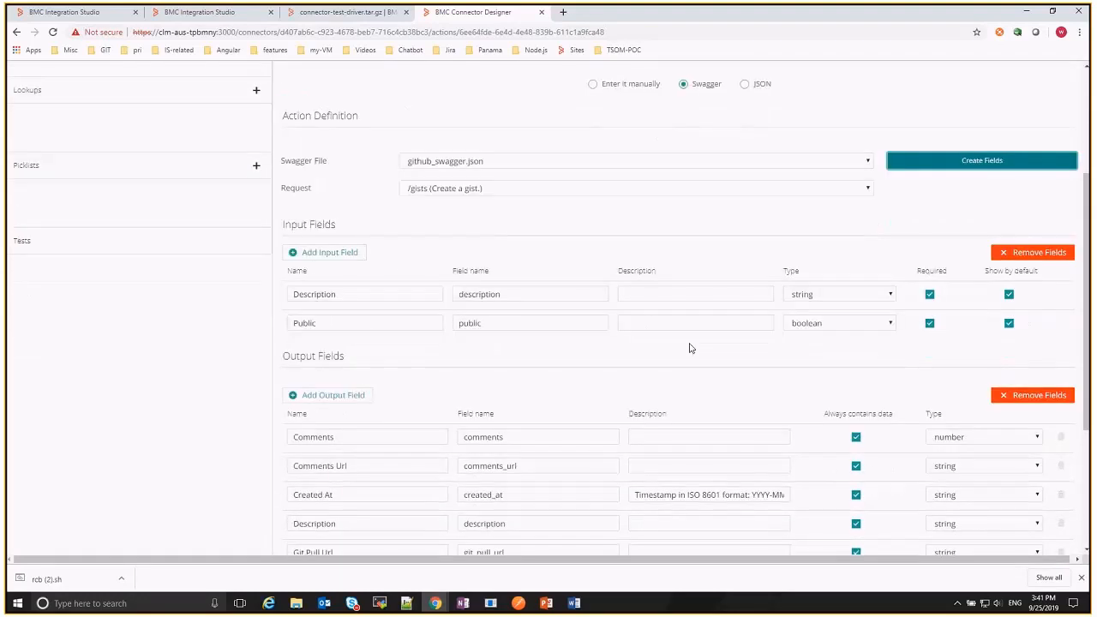
pyautogui.scroll(-4, 660, 342)
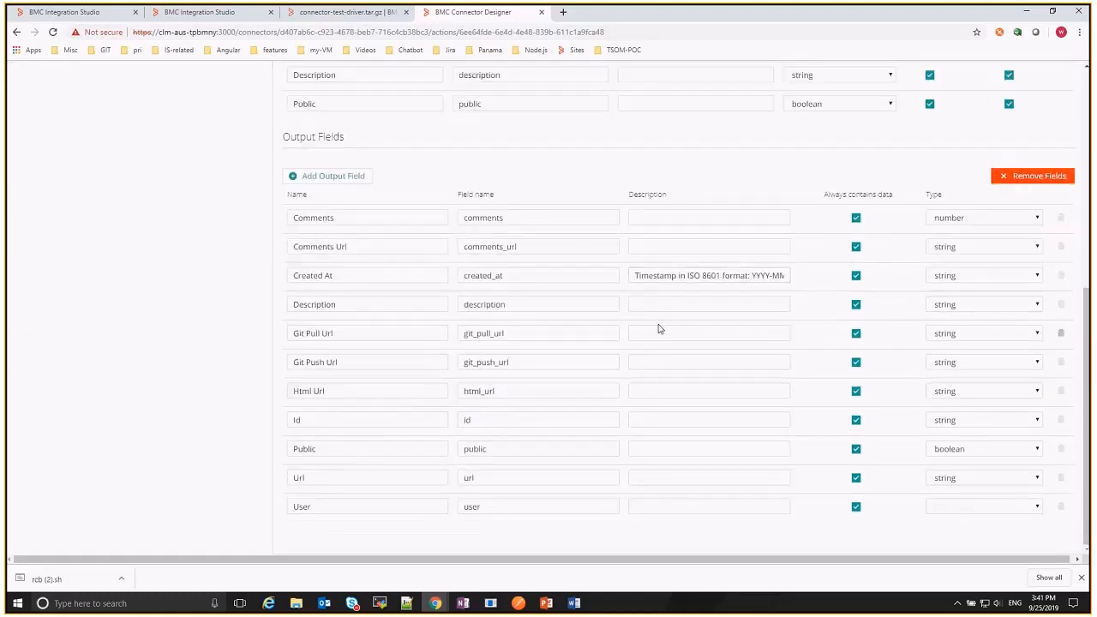
pyautogui.scroll(4, 658, 328)
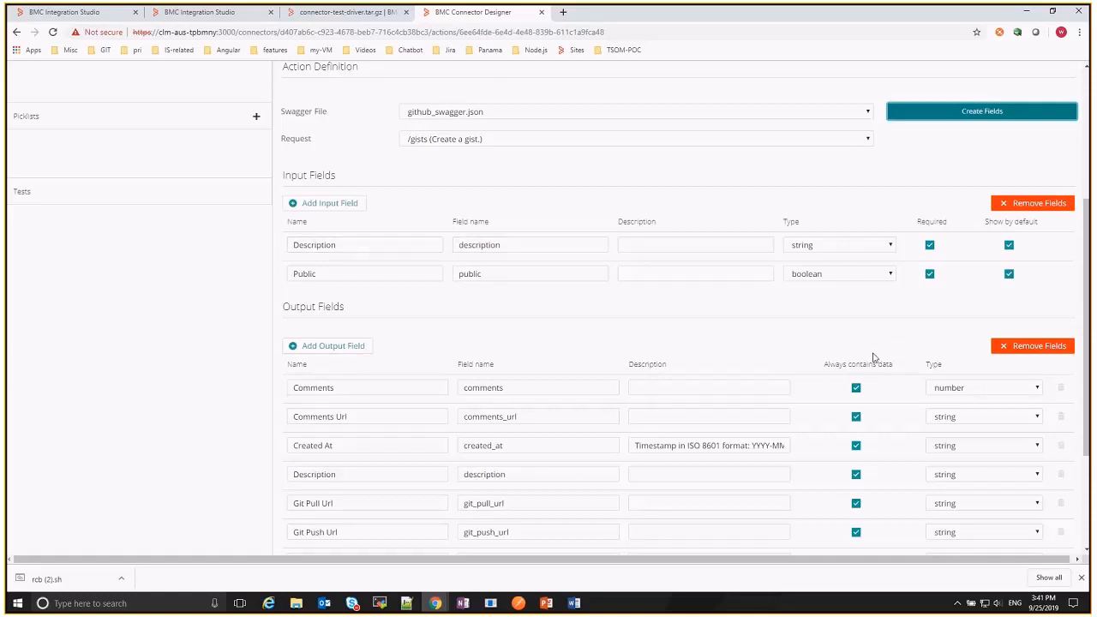
pyautogui.scroll(-3, 874, 360)
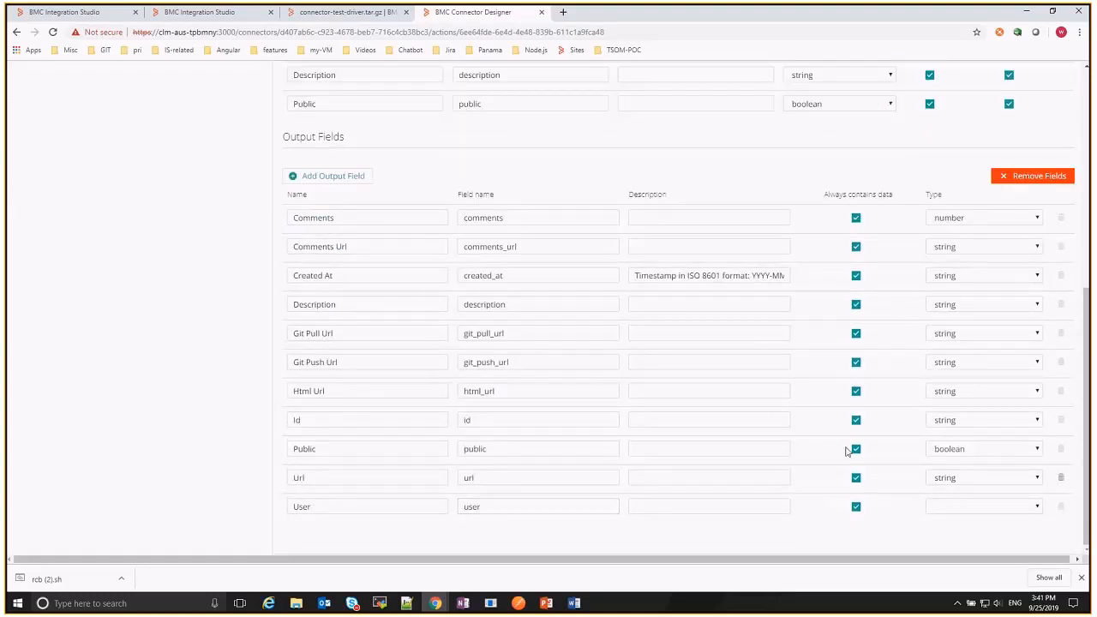
pyautogui.scroll(3, 918, 295)
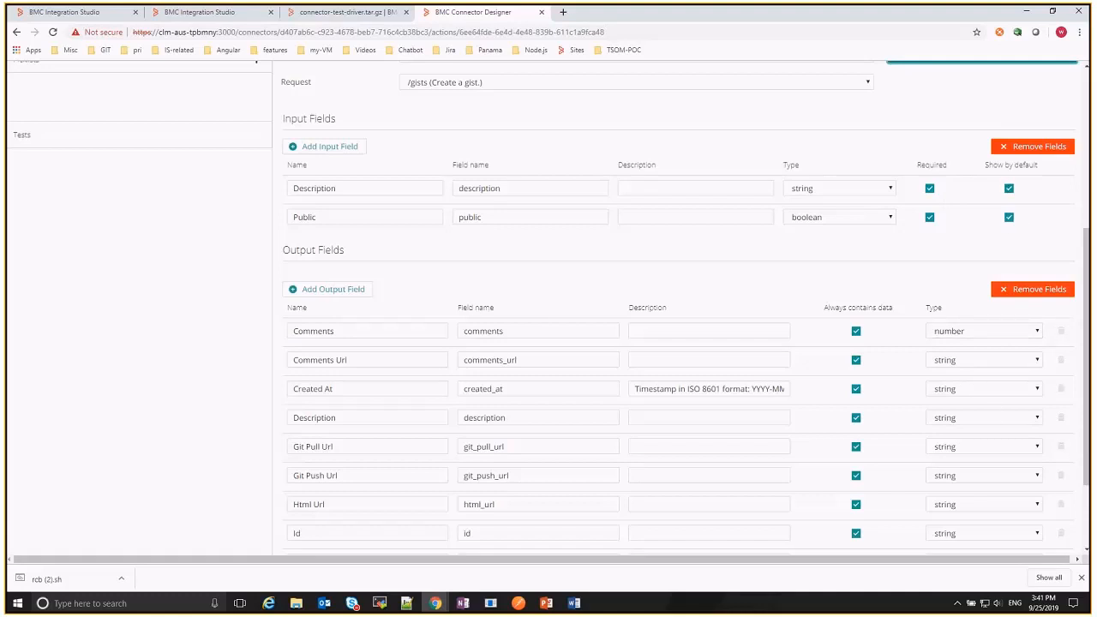
pyautogui.scroll(-2, 1085, 386)
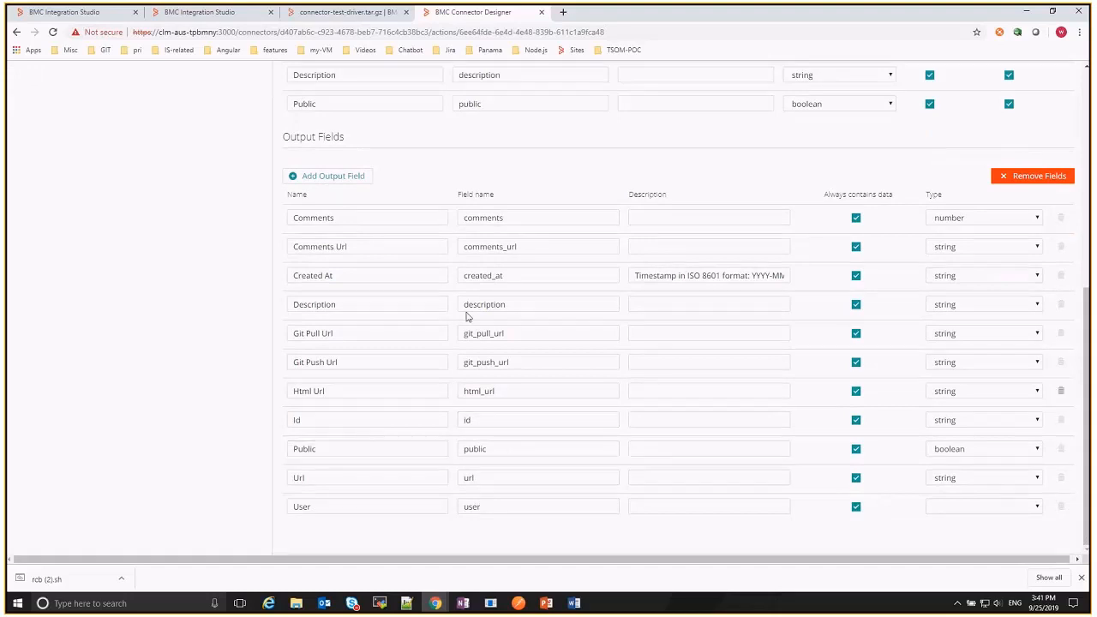
pyautogui.scroll(1, 513, 300)
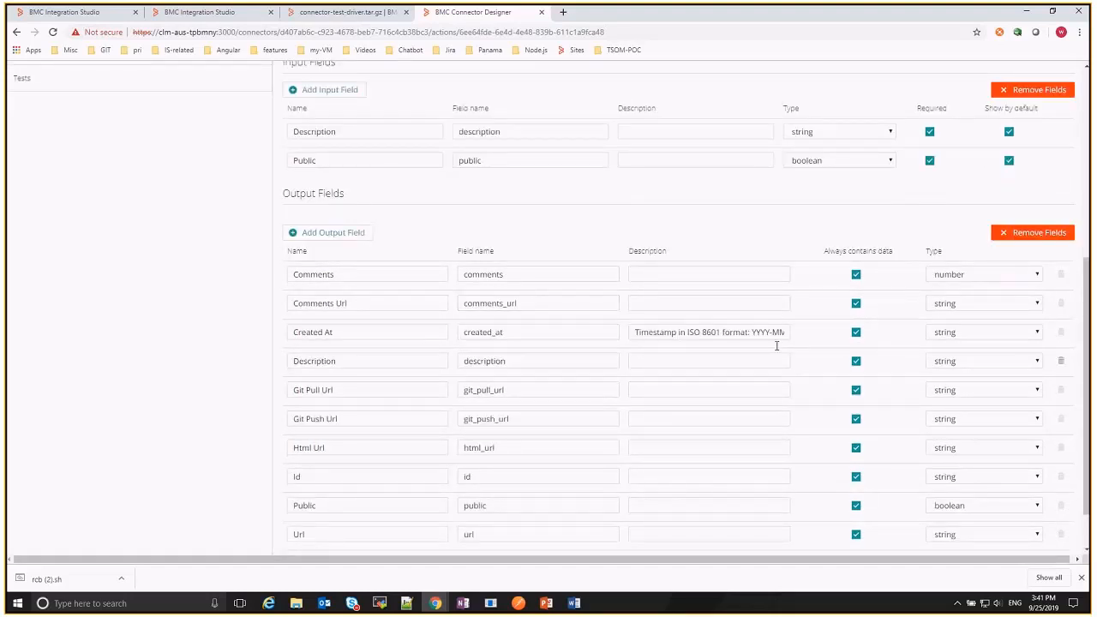
pyautogui.scroll(5, 1087, 433)
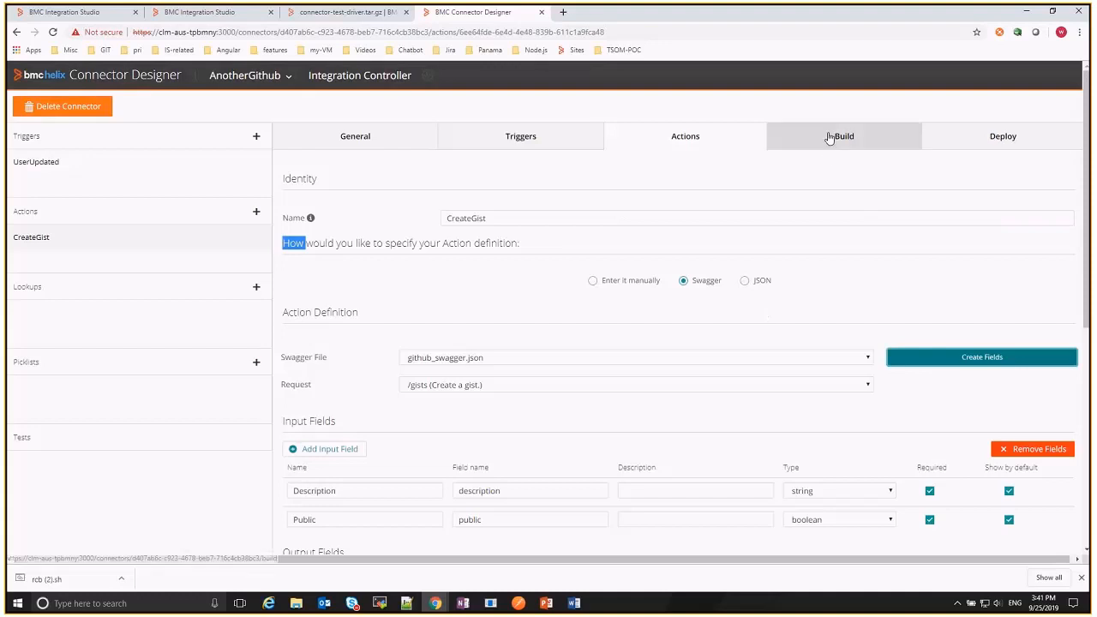
pyautogui.click(830, 139)
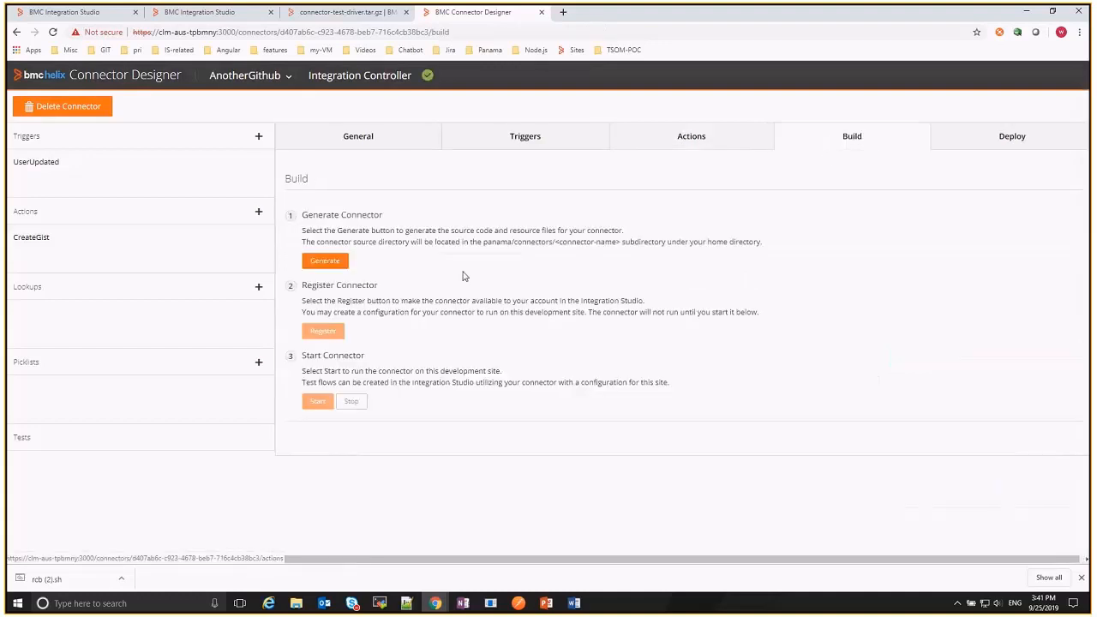
# Generate the connector's source code and resource files, and highlight the panama/connectors/<connector-name> source directory path
pyautogui.click(326, 263)
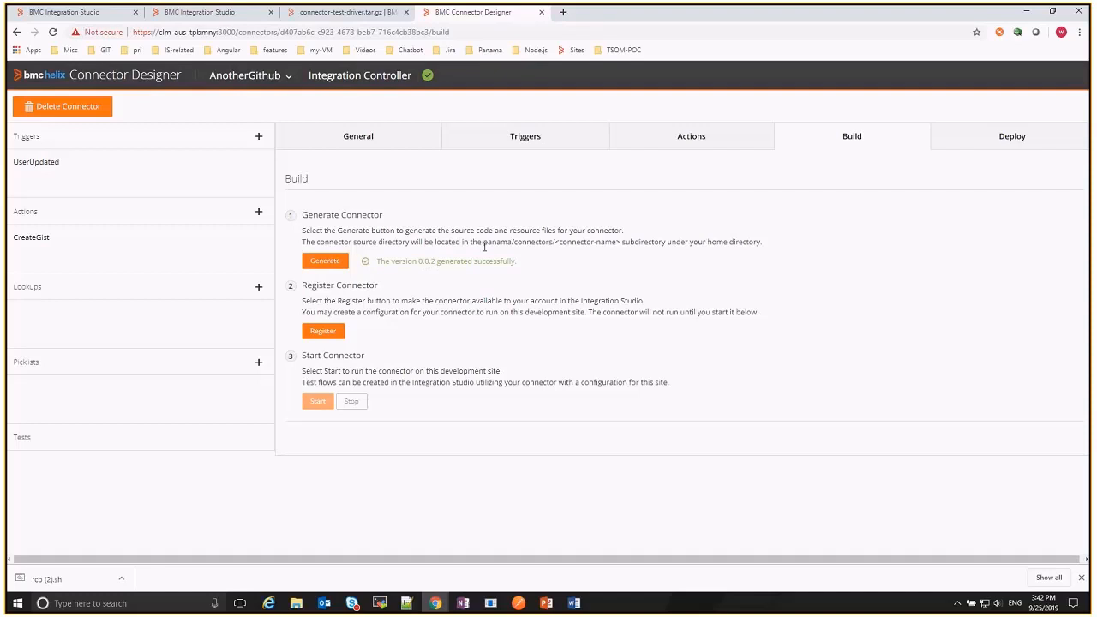
pyautogui.moveTo(484, 242); pyautogui.dragTo(622, 243)
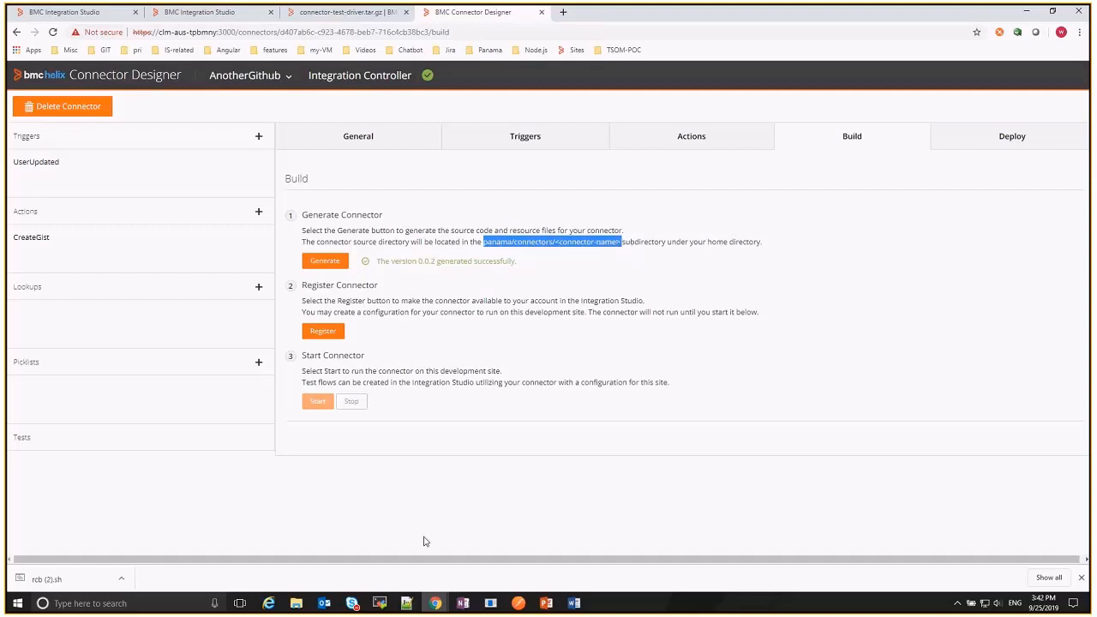
# Switch to the MobaXterm terminal, list the home directory and change into the panama/connectors directory
pyautogui.click(380, 604)
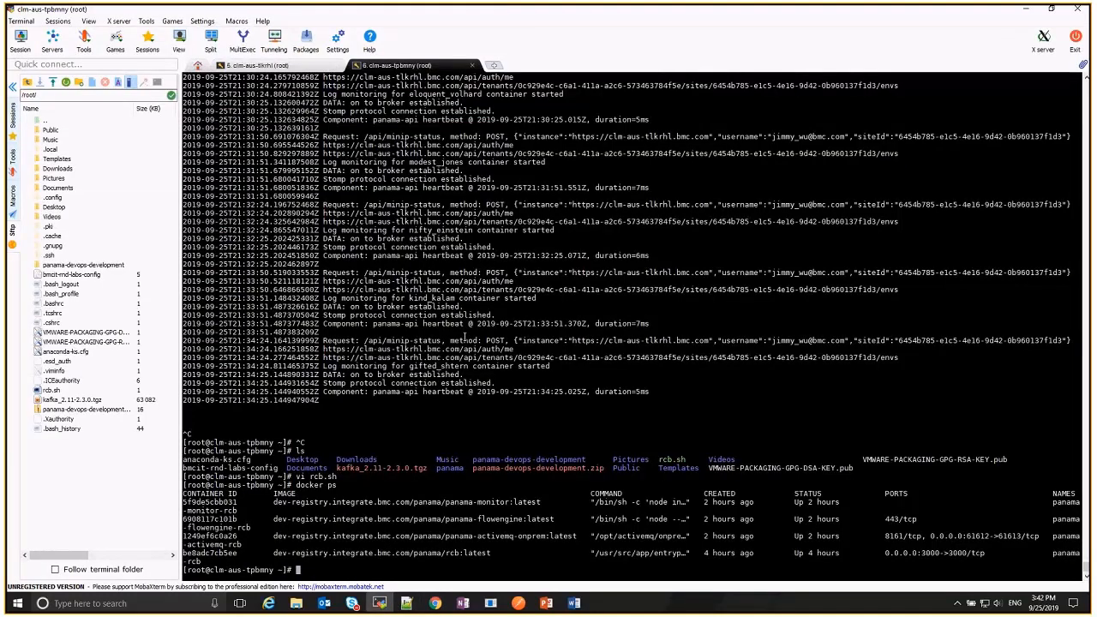
pyautogui.write('ls')
pyautogui.press('Return')
pyautogui.write('cd pa')
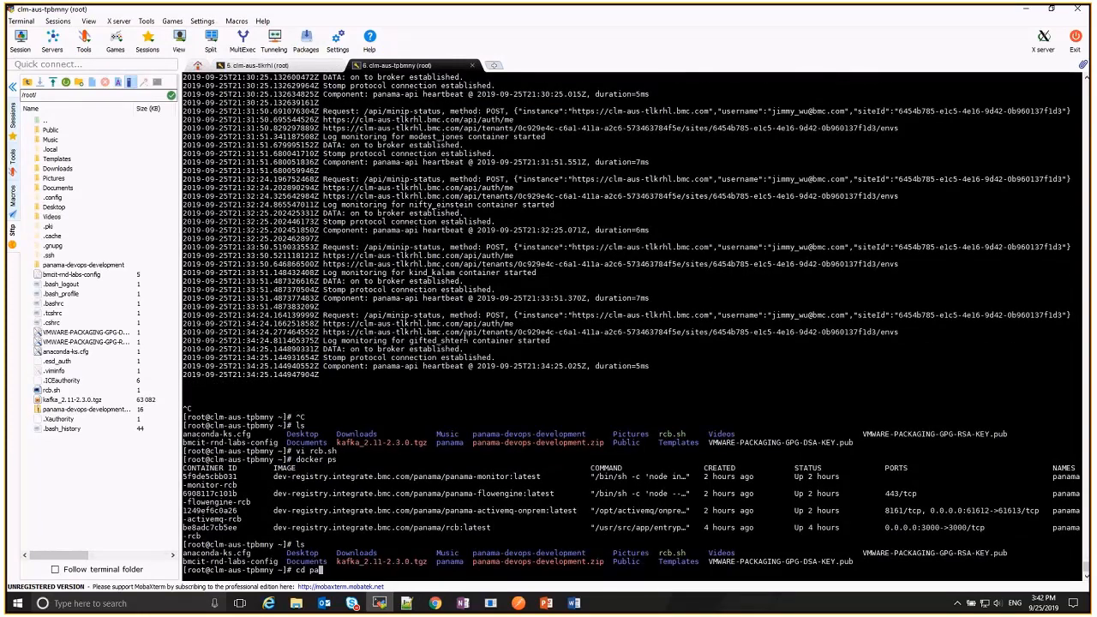
pyautogui.write('nama')
pyautogui.press('Return')
pyautogui.write('l')
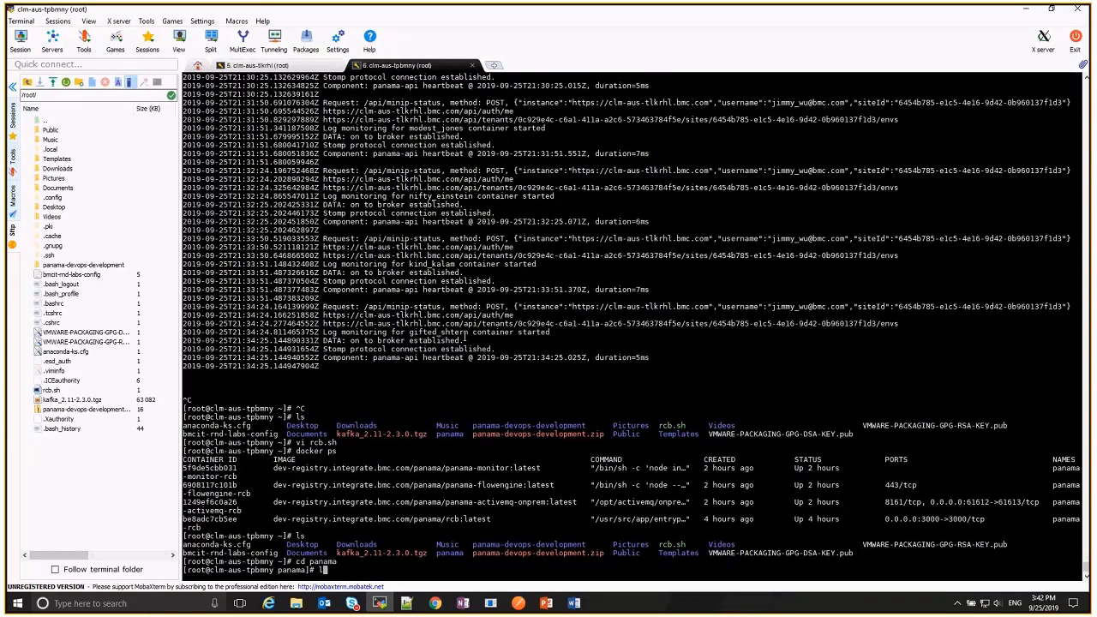
pyautogui.write('s')
pyautogui.press('Return')
pyautogui.write('cd connectors')
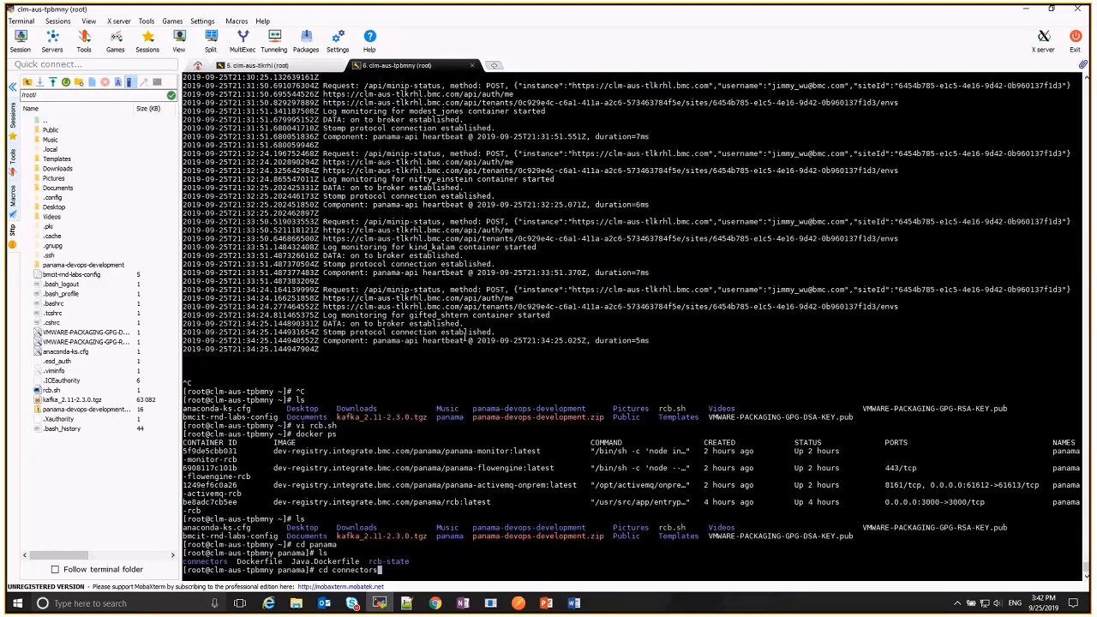
pyautogui.press('Return')
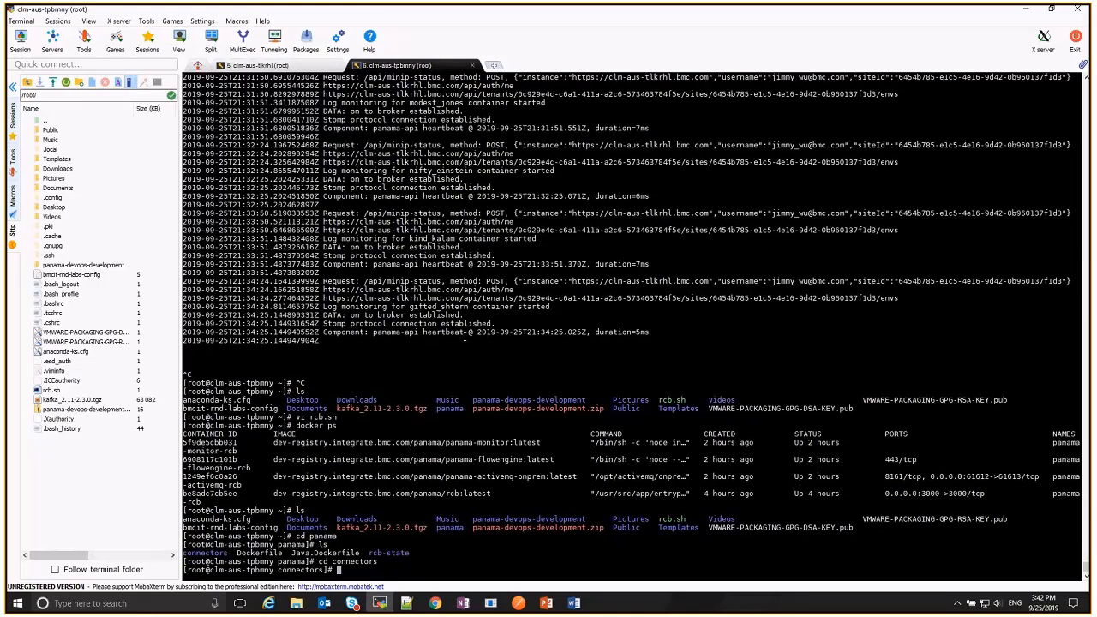
# List the generated connectors, change into the anothergithub directory and list its files
pyautogui.write('ls')
pyautogui.press('Return')
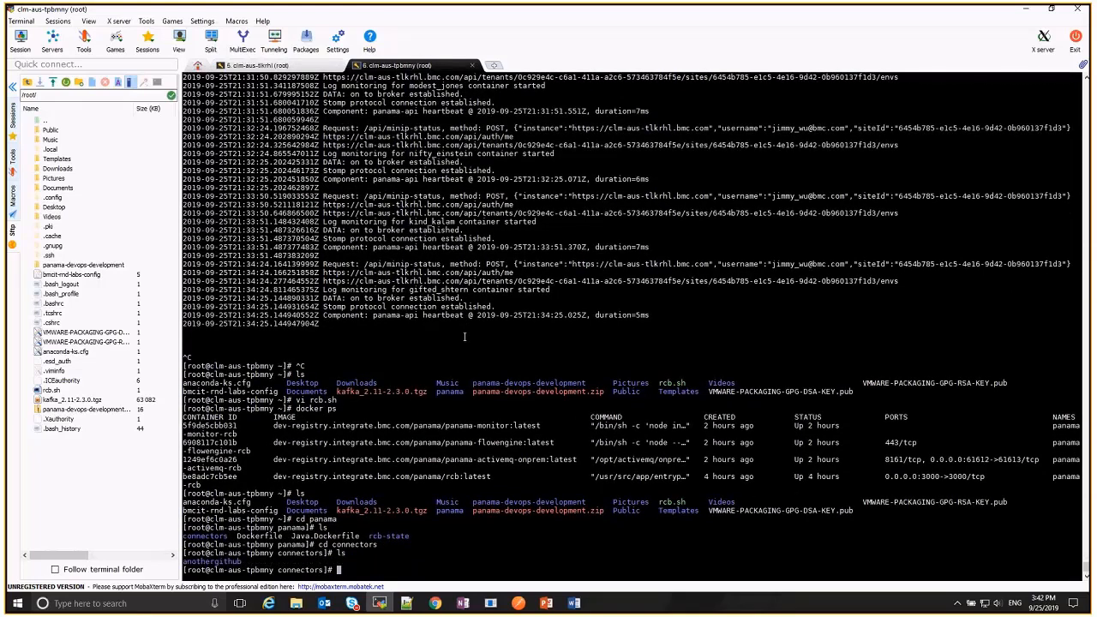
pyautogui.write('cd an')
pyautogui.press('Tab')
pyautogui.press('Return')
pyautogui.write('l')
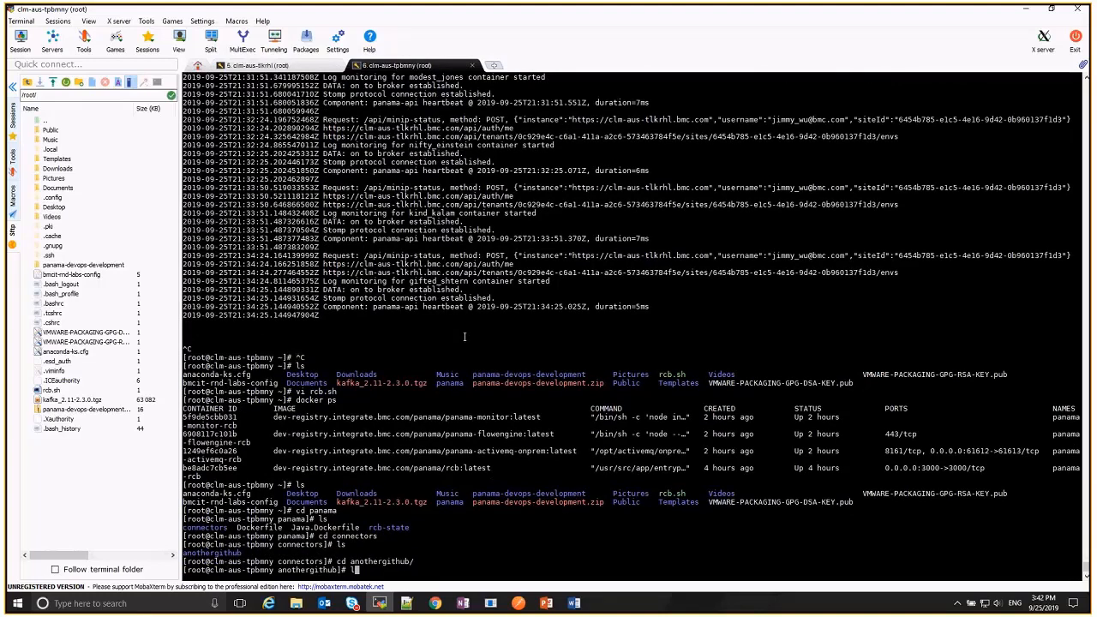
pyautogui.write('s')
pyautogui.press('Return')
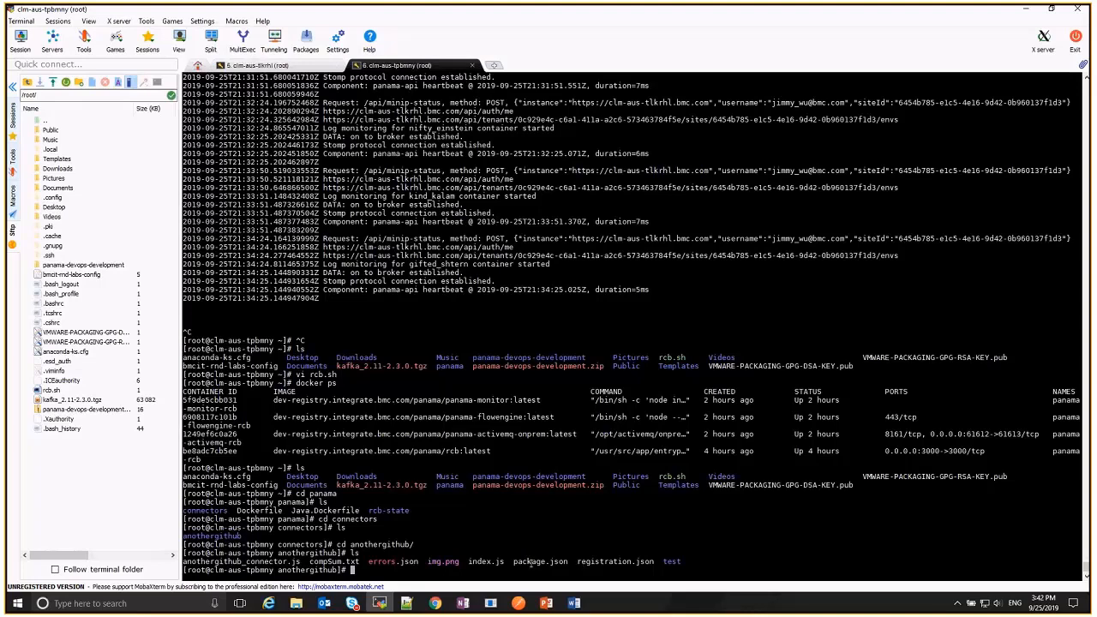
# Open package.json in vi to review the connector's name, version and dependencies, and quit the editor
pyautogui.moveTo(513, 561); pyautogui.dragTo(566, 563)
pyautogui.click(589, 534)
pyautogui.write('vi package.json')
pyautogui.press('Return')
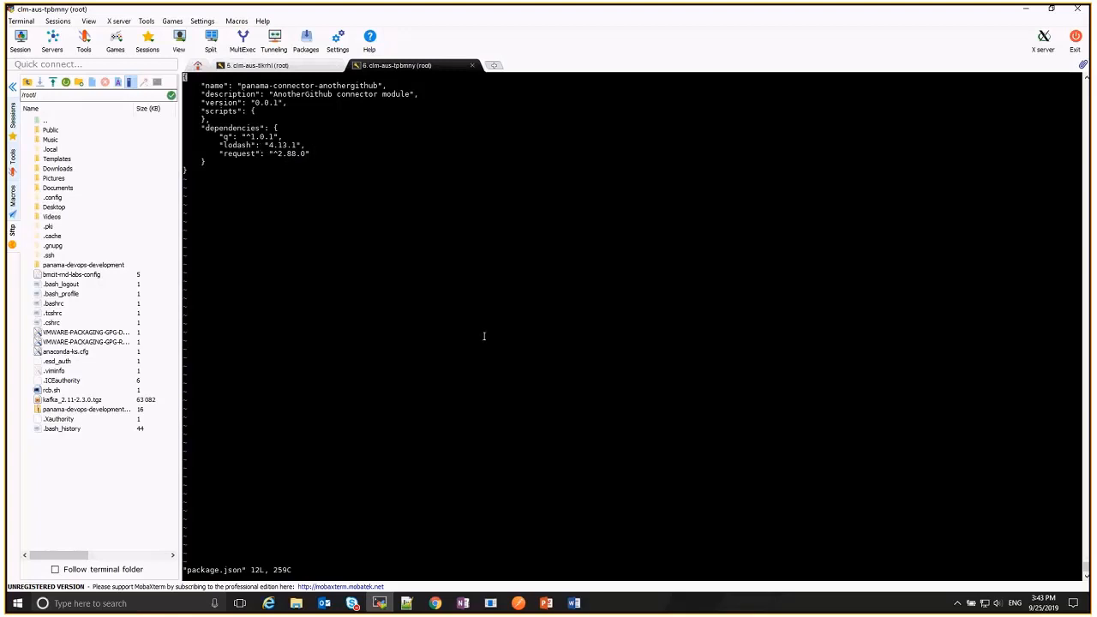
pyautogui.write(':q')
pyautogui.press('Return')
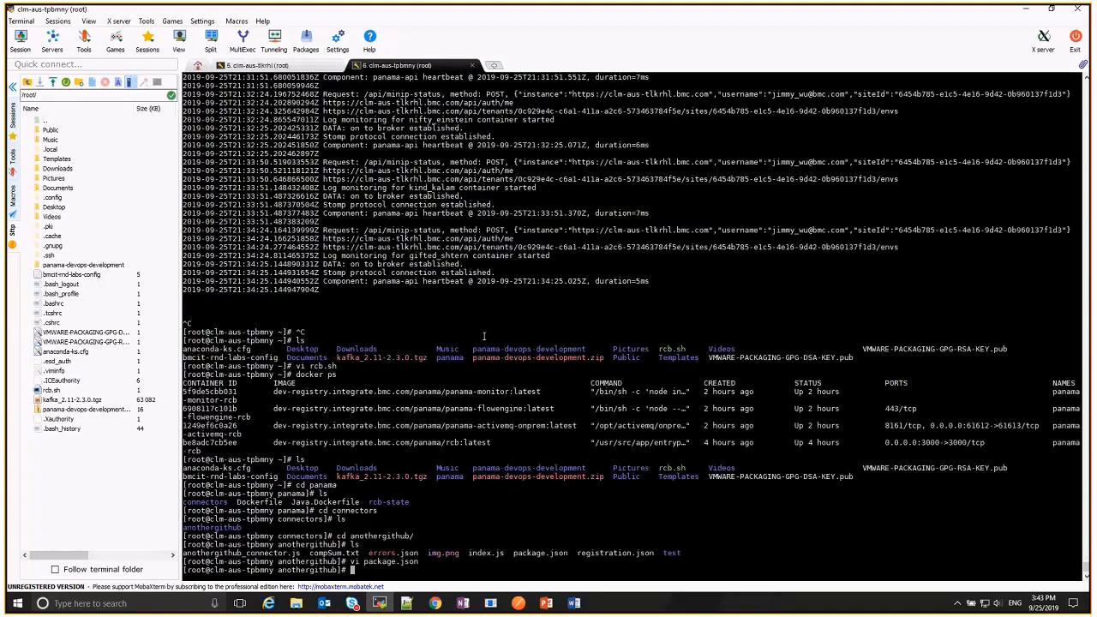
# Open registration.json in vi and read through its authorization, configuration and trigger sections down to the actions
pyautogui.write('vi registration.json')
pyautogui.press('Return')
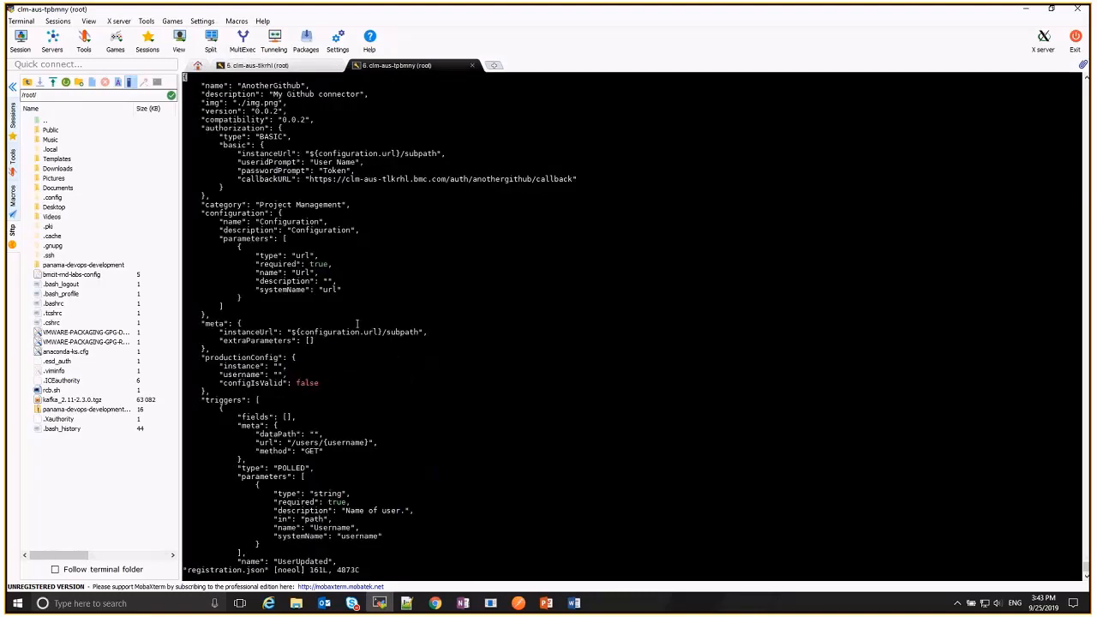
pyautogui.press('Down')
pyautogui.press('Down')
pyautogui.press('Down')
pyautogui.press('Down')
pyautogui.press('Down')
pyautogui.press('Down')
pyautogui.press('Down')
pyautogui.press('Down')
pyautogui.press('Down')
pyautogui.press('Down')
pyautogui.press('Down')
pyautogui.press('Down')
pyautogui.press('Down')
pyautogui.press('Down')
pyautogui.press('Down')
pyautogui.press('Down')
pyautogui.press('Down')
pyautogui.press('Down')
pyautogui.press('Down')
pyautogui.press('Down')
pyautogui.press('Down')
pyautogui.press('Down')
pyautogui.press('Down')
pyautogui.press('Down')
pyautogui.press('Down')
pyautogui.press('Down')
pyautogui.press('Down')
pyautogui.press('Down')
pyautogui.press('Down')
pyautogui.press('Down')
pyautogui.press('Down')
pyautogui.press('Down')
pyautogui.press('Down')
pyautogui.press('Down')
pyautogui.press('Down')
pyautogui.press('Down')
pyautogui.press('Down')
pyautogui.press('Down')
pyautogui.press('Down')
pyautogui.press('Down')
pyautogui.press('Down')
pyautogui.press('Down')
pyautogui.press('Down')
pyautogui.press('Down')
pyautogui.press('Down')
pyautogui.press('Down')
pyautogui.press('Down')
pyautogui.press('Down')
pyautogui.press('Down')
pyautogui.press('Down')
pyautogui.press('Down')
pyautogui.press('Down')
pyautogui.press('Down')
pyautogui.press('Down')
pyautogui.press('Down')
pyautogui.press('Down')
pyautogui.press('Down')
pyautogui.press('Down')
pyautogui.press('Down')
pyautogui.press('Down')
pyautogui.press('Down')
pyautogui.press('Down')
pyautogui.press('Down')
pyautogui.press('Down')
pyautogui.press('Down')
pyautogui.press('Down')
pyautogui.press('Down')
pyautogui.press('Down')
pyautogui.press('Down')
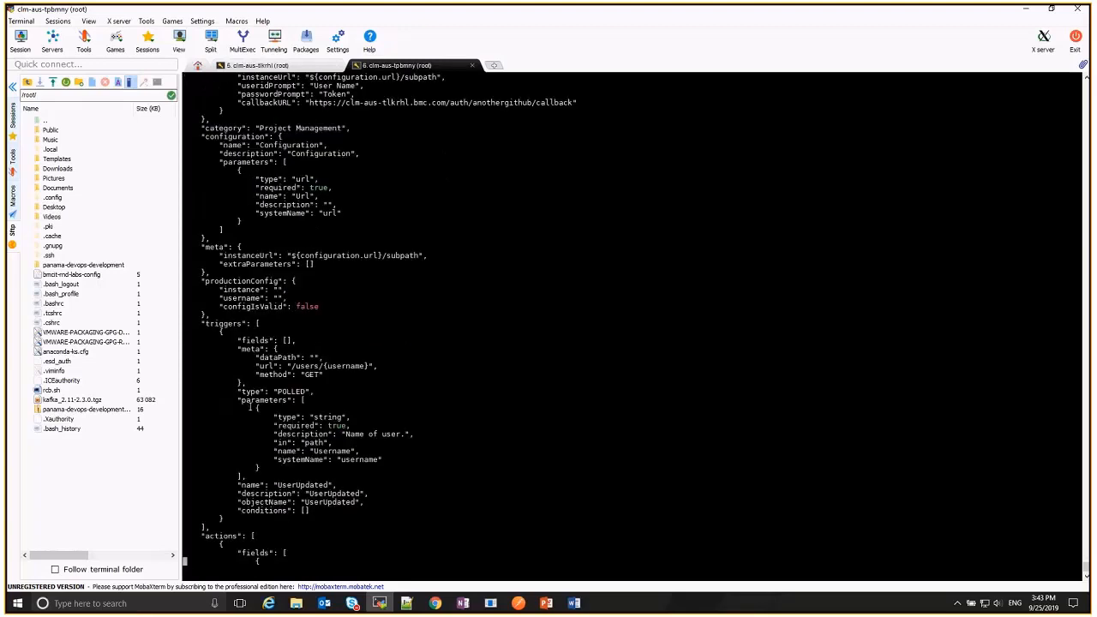
pyautogui.press('Down')
pyautogui.press('Down')
pyautogui.press('Down')
pyautogui.press('Down')
pyautogui.press('Down')
pyautogui.press('Down')
pyautogui.press('Down')
pyautogui.press('Down')
pyautogui.press('Down')
pyautogui.press('Down')
pyautogui.press('Down')
pyautogui.press('Down')
pyautogui.press('Down')
pyautogui.press('Down')
pyautogui.press('Down')
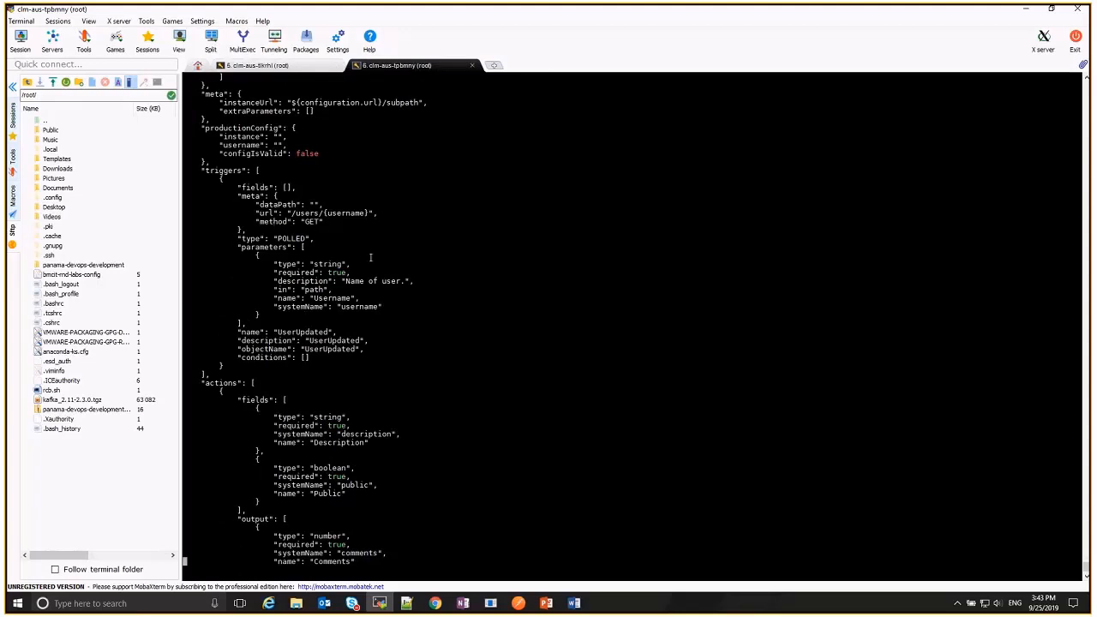
# Examine the UserUpdated trigger and CreateGist action definitions in registration.json, and quit the editor
pyautogui.doubleClick(304, 332)
pyautogui.scroll(-2, 368, 427)
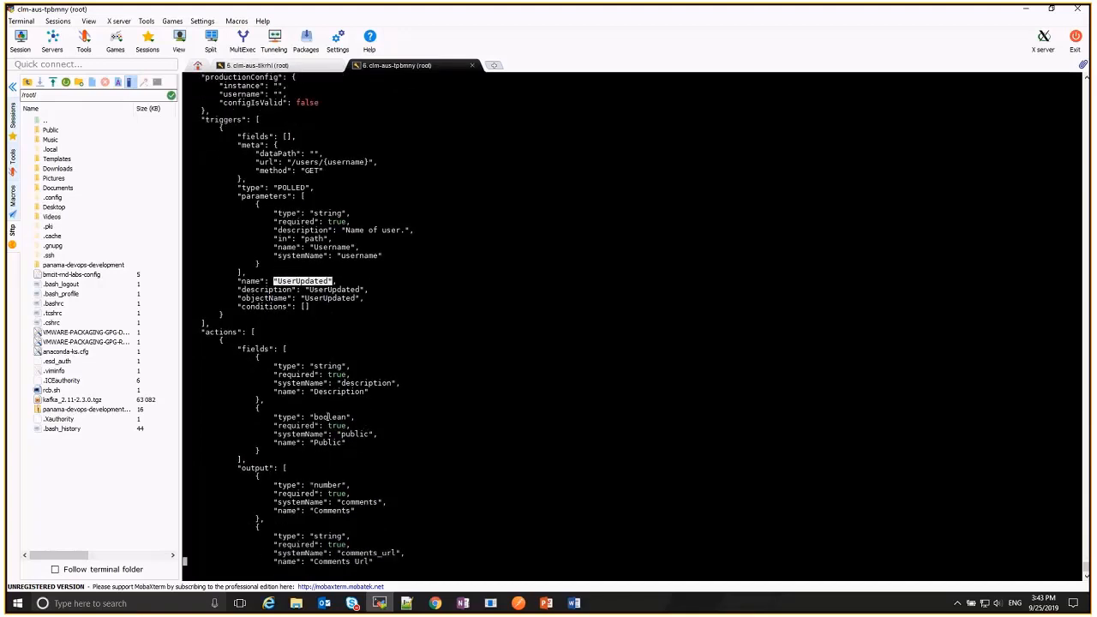
pyautogui.scroll(-19, 356, 428)
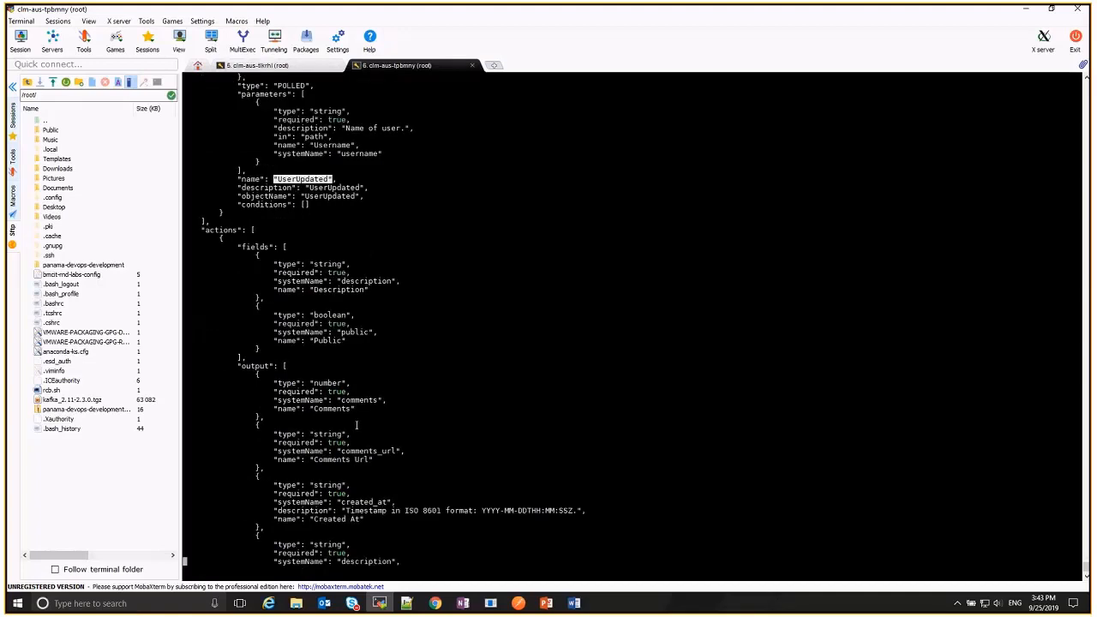
pyautogui.scroll(-1, 356, 415)
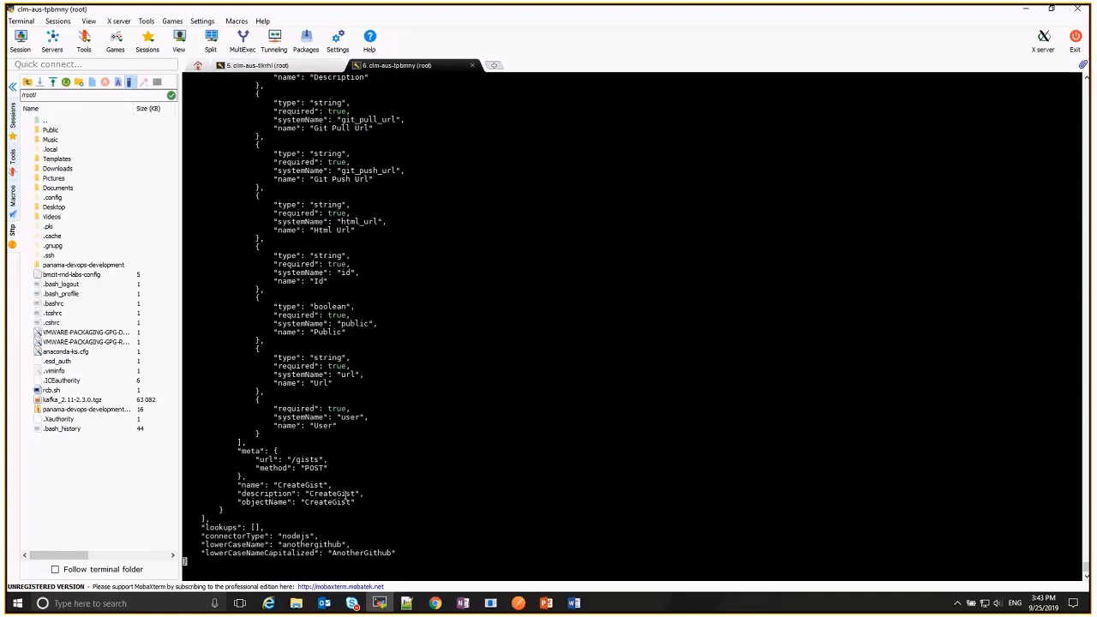
pyautogui.doubleClick(333, 494)
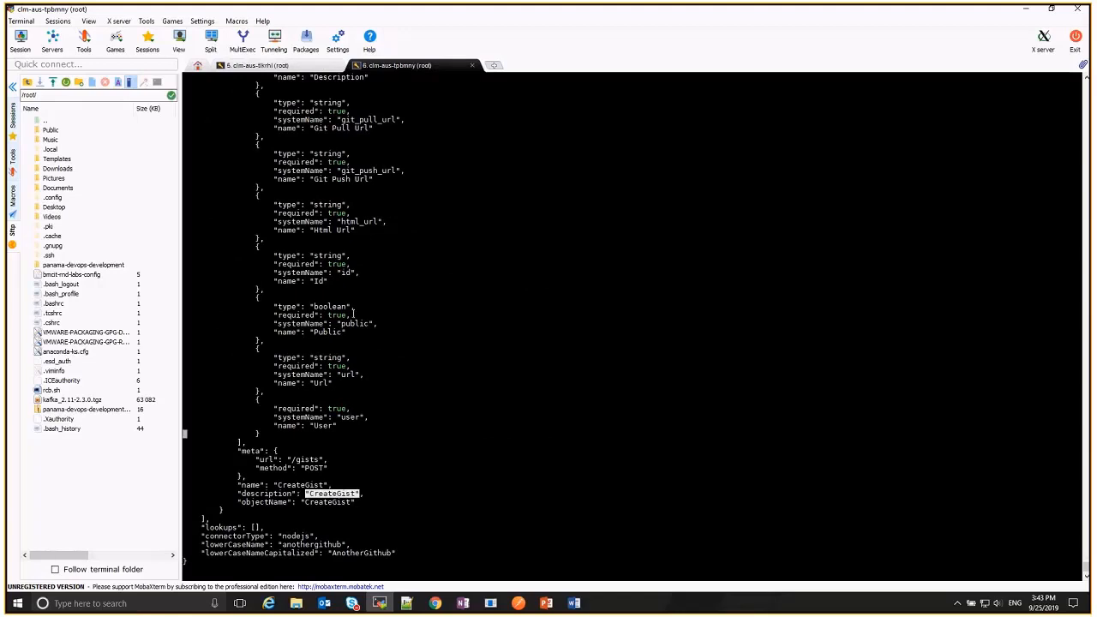
pyautogui.scroll(8, 369, 307)
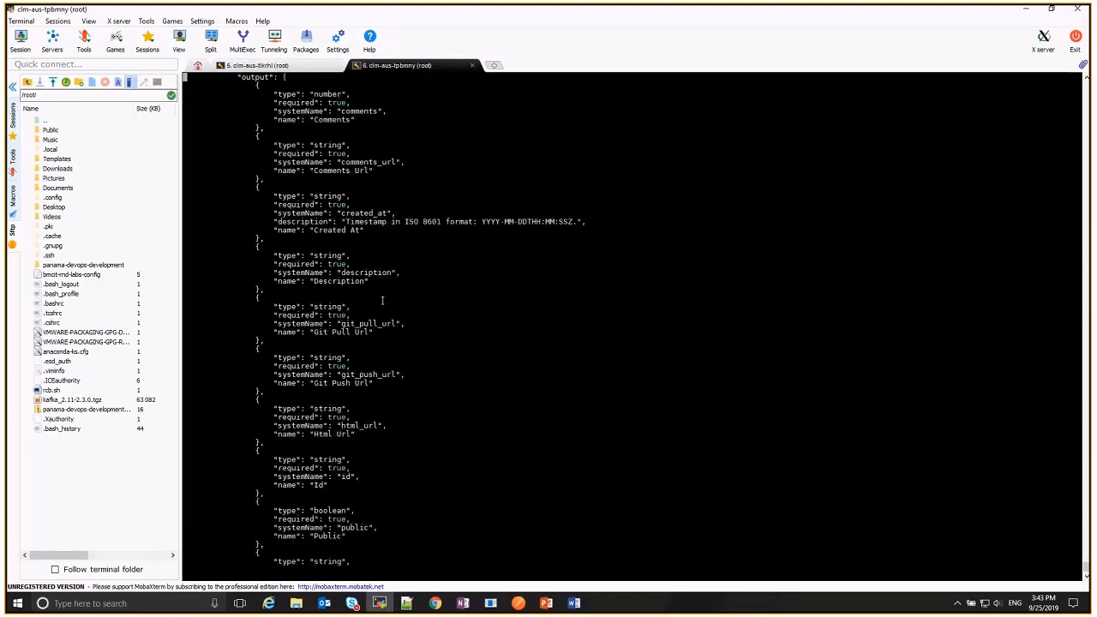
pyautogui.scroll(8, 383, 300)
pyautogui.scroll(2, 382, 300)
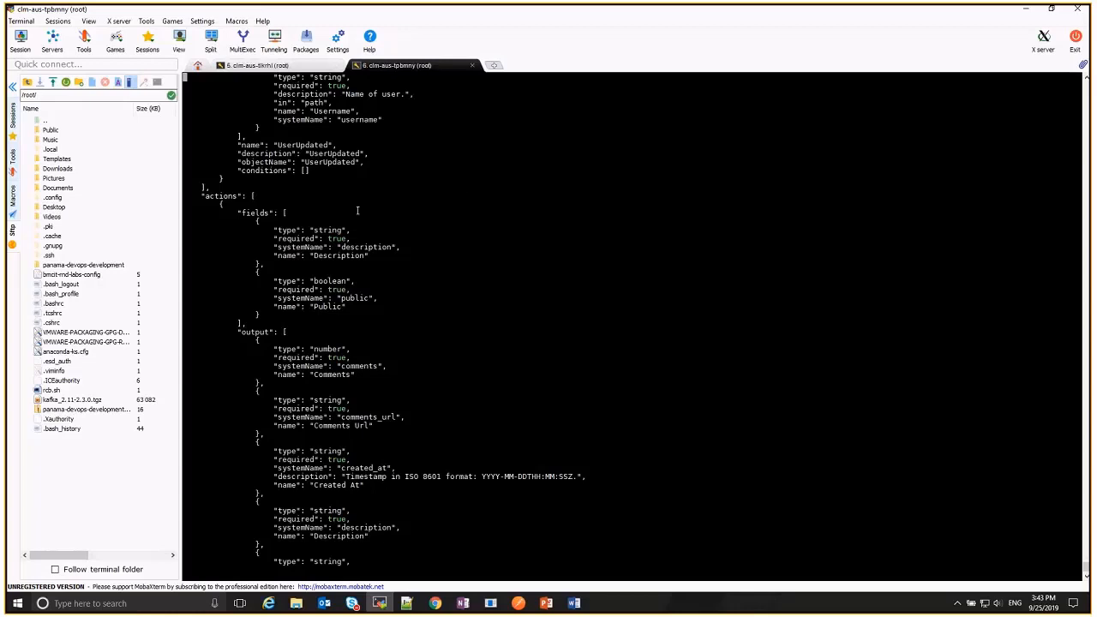
pyautogui.scroll(8, 522, 429)
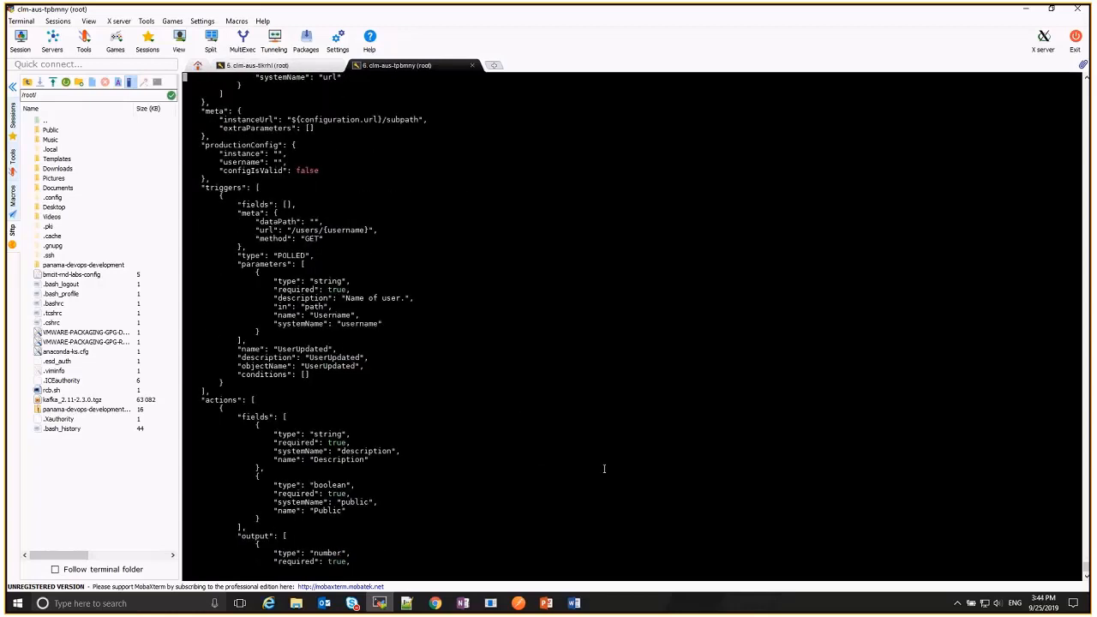
pyautogui.write(':q')
pyautogui.press('Return')
# List the connector's files again and open anothergithub_connector.js in vi
pyautogui.write('l')
pyautogui.write('s')
pyautogui.press('Return')
pyautogui.write('vi a')
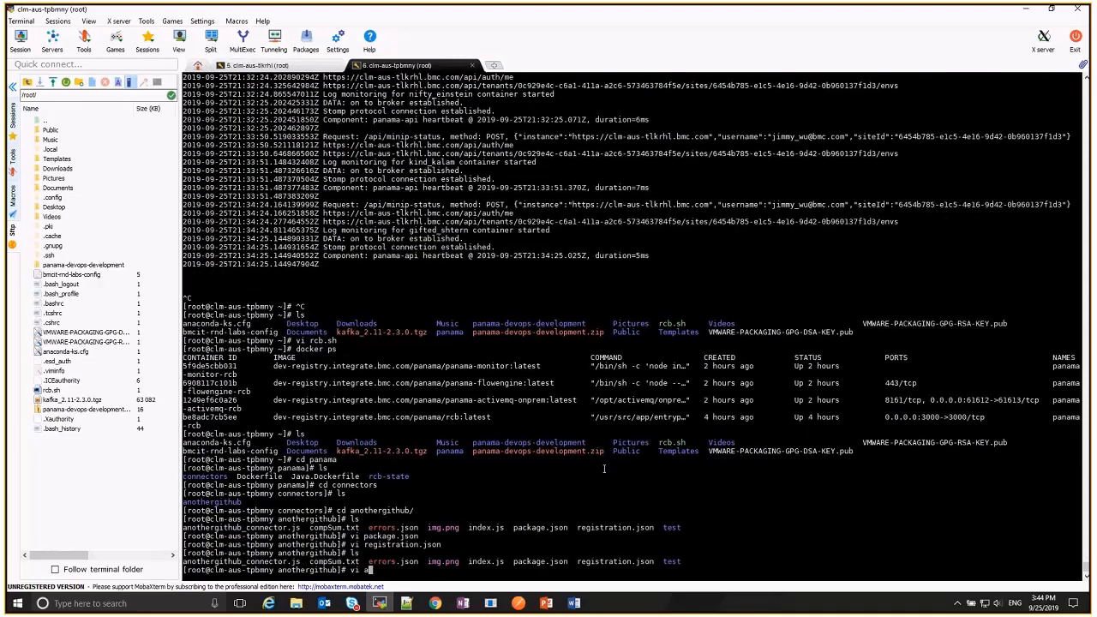
pyautogui.press('Tab')
pyautogui.press('Return')
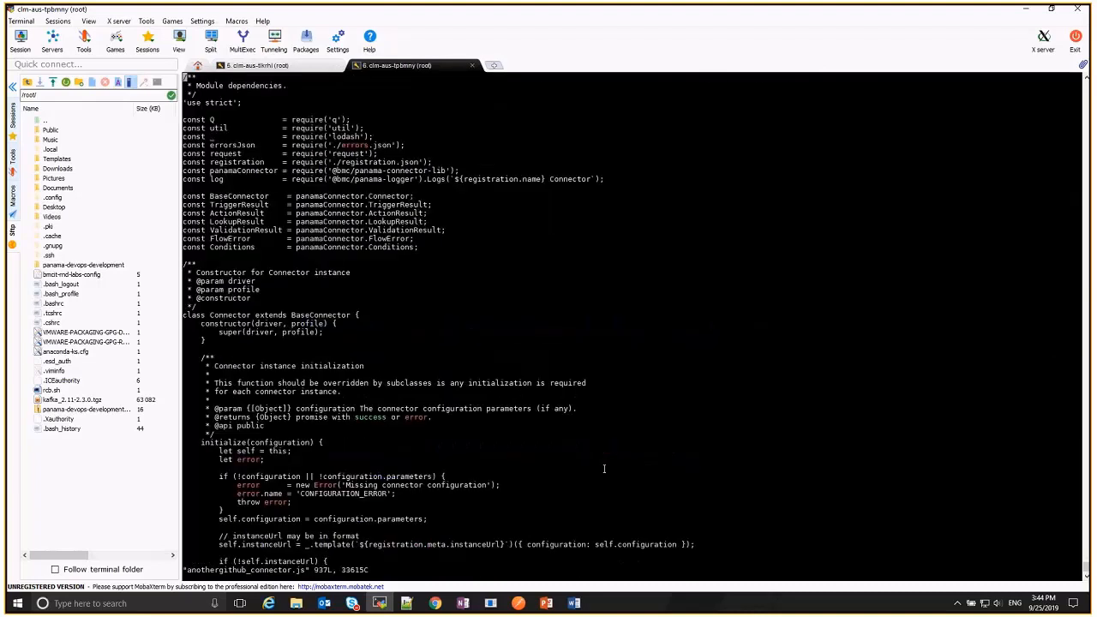
# Read through the Connector class in anothergithub_connector.js, from its constructor through the initialize function's configuration and authorization handling
pyautogui.press('Down')
pyautogui.press('Down')
pyautogui.press('Down')
pyautogui.press('Down')
pyautogui.press('Down')
pyautogui.press('Down')
pyautogui.press('Down')
pyautogui.press('Down')
pyautogui.press('Down')
pyautogui.press('Down')
pyautogui.press('Down')
pyautogui.press('Down')
pyautogui.press('Down')
pyautogui.press('Down')
pyautogui.press('Down')
pyautogui.press('Down')
pyautogui.press('Down')
pyautogui.press('Down')
pyautogui.press('Down')
pyautogui.press('Down')
pyautogui.press('Down')
pyautogui.press('Down')
pyautogui.press('Down')
pyautogui.press('Down')
pyautogui.press('Down')
pyautogui.press('Down')
pyautogui.press('Down')
pyautogui.press('Down')
pyautogui.press('Down')
pyautogui.press('Down')
pyautogui.press('Down')
pyautogui.press('Down')
pyautogui.press('Down')
pyautogui.press('Down')
pyautogui.press('Down')
pyautogui.press('Down')
pyautogui.press('Down')
pyautogui.press('Down')
pyautogui.press('Down')
pyautogui.press('Down')
pyautogui.press('Down')
pyautogui.press('Down')
pyautogui.press('Down')
pyautogui.press('Down')
pyautogui.press('Down')
pyautogui.press('Down')
pyautogui.press('Down')
pyautogui.press('Down')
pyautogui.press('Down')
pyautogui.press('Down')
pyautogui.press('Down')
pyautogui.press('Down')
pyautogui.press('Down')
pyautogui.press('Down')
pyautogui.press('Down')
pyautogui.press('Down')
pyautogui.press('Down')
pyautogui.press('Down')
pyautogui.press('Down')
pyautogui.press('Down')
pyautogui.press('Down')
pyautogui.press('Down')
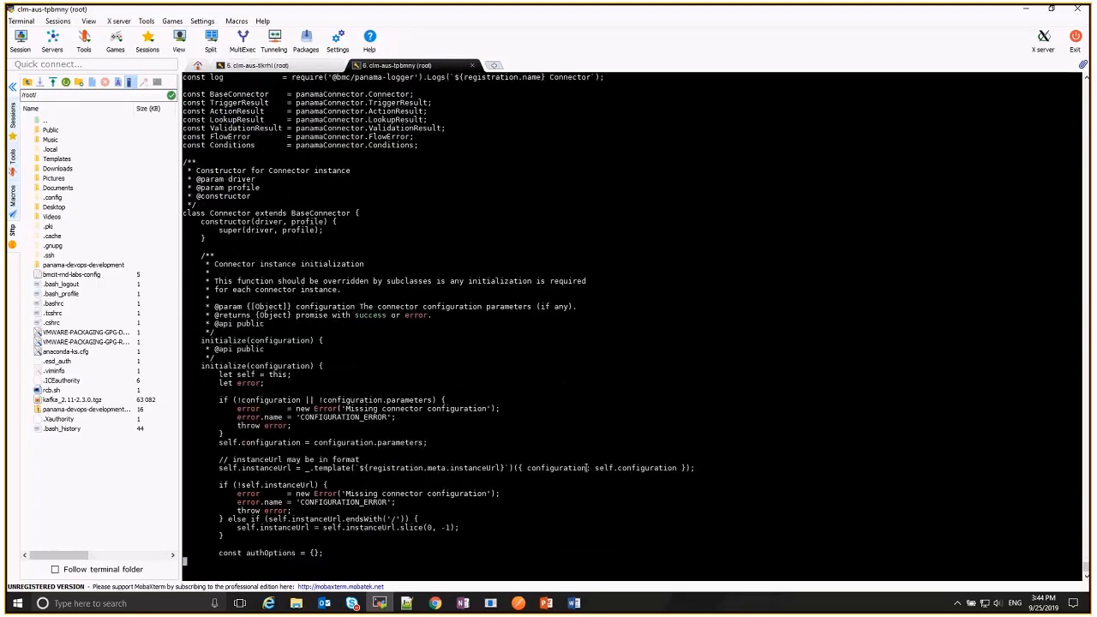
pyautogui.press('Down')
pyautogui.press('Down')
pyautogui.press('Down')
pyautogui.press('Down')
pyautogui.press('Down')
pyautogui.press('Down')
pyautogui.press('Down')
pyautogui.press('Down')
pyautogui.press('Down')
pyautogui.press('Down')
pyautogui.press('Down')
pyautogui.press('Down')
pyautogui.press('Down')
pyautogui.press('Down')
pyautogui.press('Down')
pyautogui.press('Down')
pyautogui.press('Down')
pyautogui.press('Down')
pyautogui.press('Down')
pyautogui.press('Down')
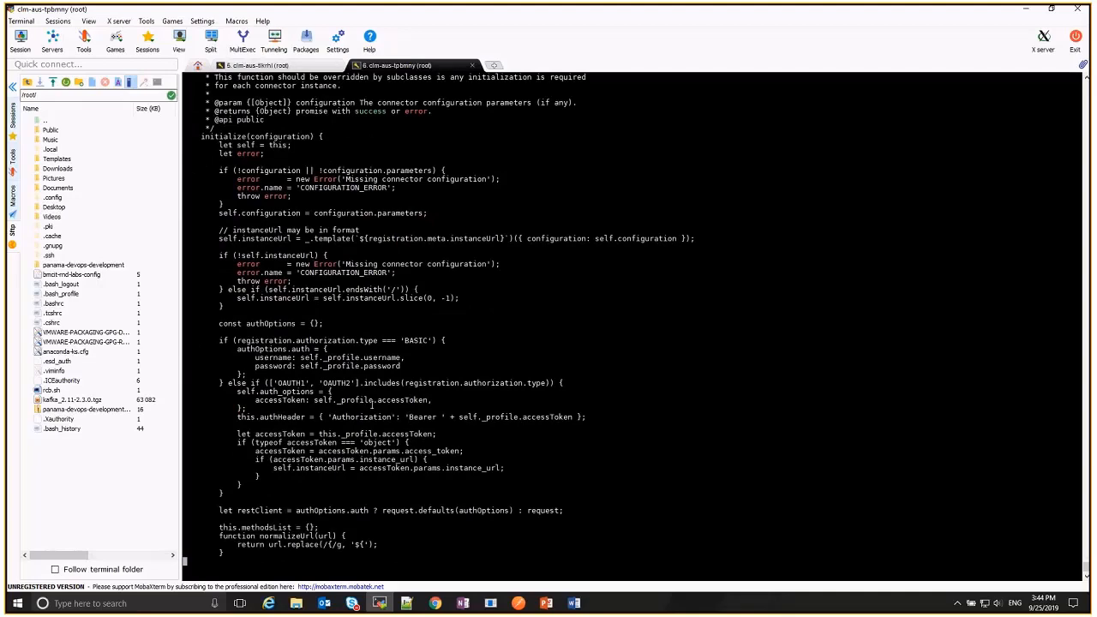
# Examine the methodsList entries for the UserUpdated trigger and the CreateGist action in anothergithub_connector.js
pyautogui.press('Down')
pyautogui.press('Down')
pyautogui.press('Down')
pyautogui.press('Down')
pyautogui.press('Down')
pyautogui.press('Down')
pyautogui.press('Down')
pyautogui.press('Down')
pyautogui.press('Down')
pyautogui.press('Down')
pyautogui.press('Down')
pyautogui.press('Down')
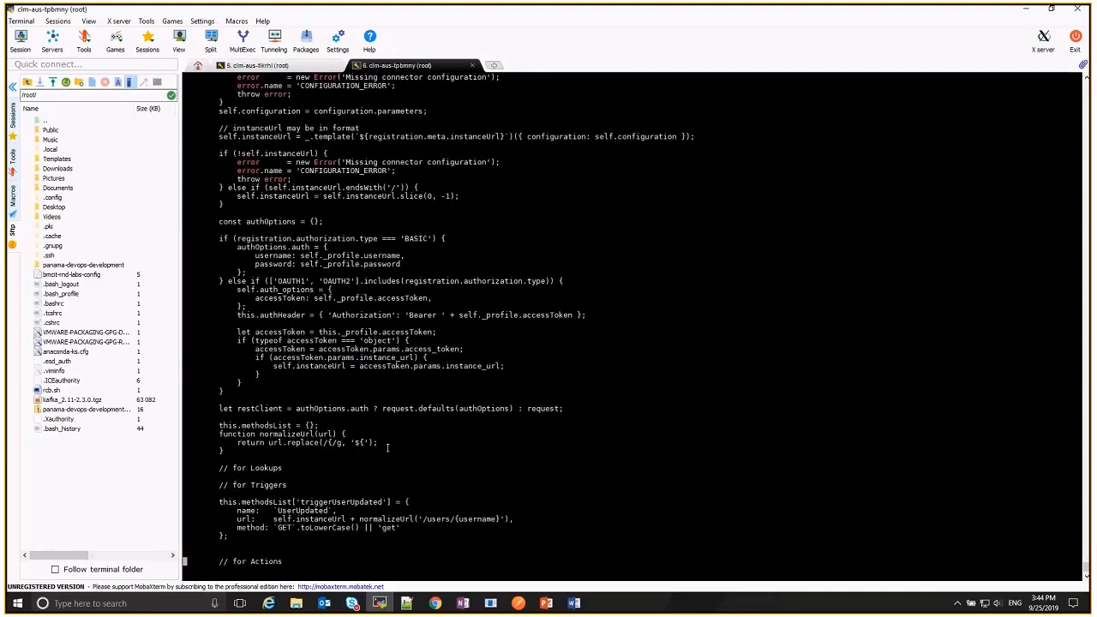
pyautogui.press('Down')
pyautogui.press('Down')
pyautogui.press('Down')
pyautogui.press('Down')
pyautogui.press('Down')
pyautogui.press('Down')
pyautogui.press('Down')
pyautogui.press('Down')
pyautogui.press('Down')
pyautogui.press('Down')
pyautogui.press('Down')
pyautogui.press('Down')
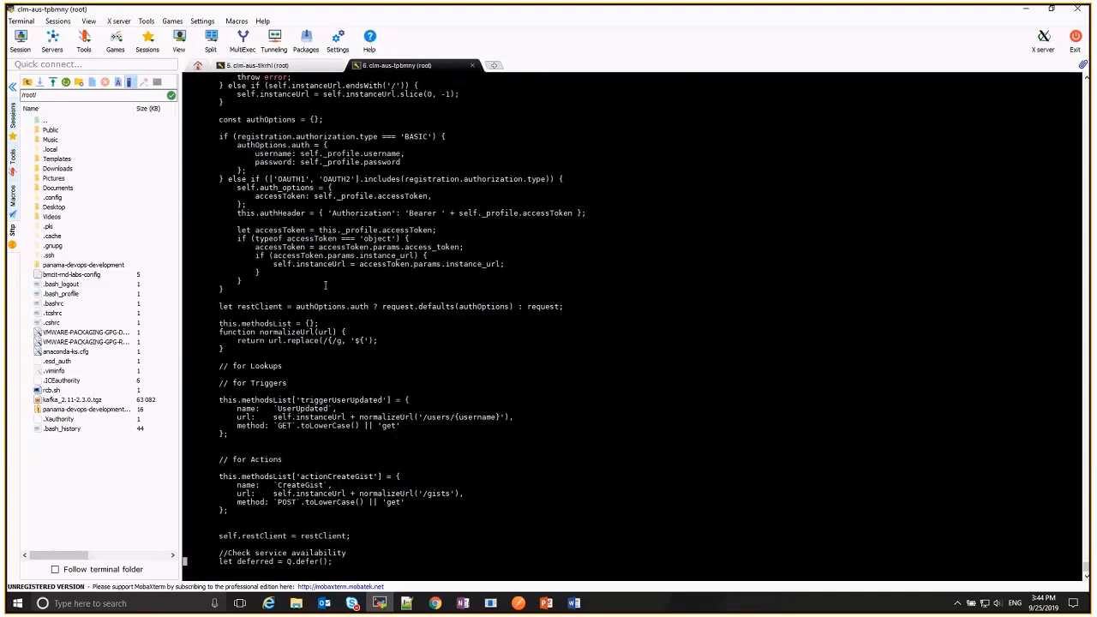
# Review the service check and the triggerPoll, triggerListen and triggerSubscribe functions, and quit the editor
pyautogui.scroll(-9, 324, 285)
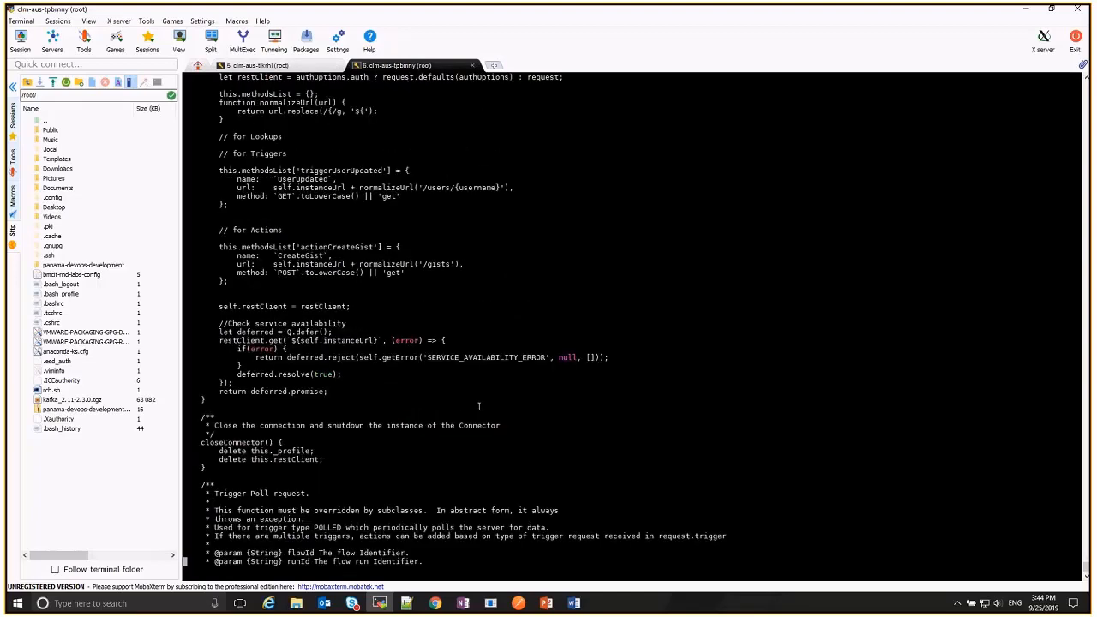
pyautogui.scroll(-4, 479, 406)
pyautogui.scroll(-5, 480, 406)
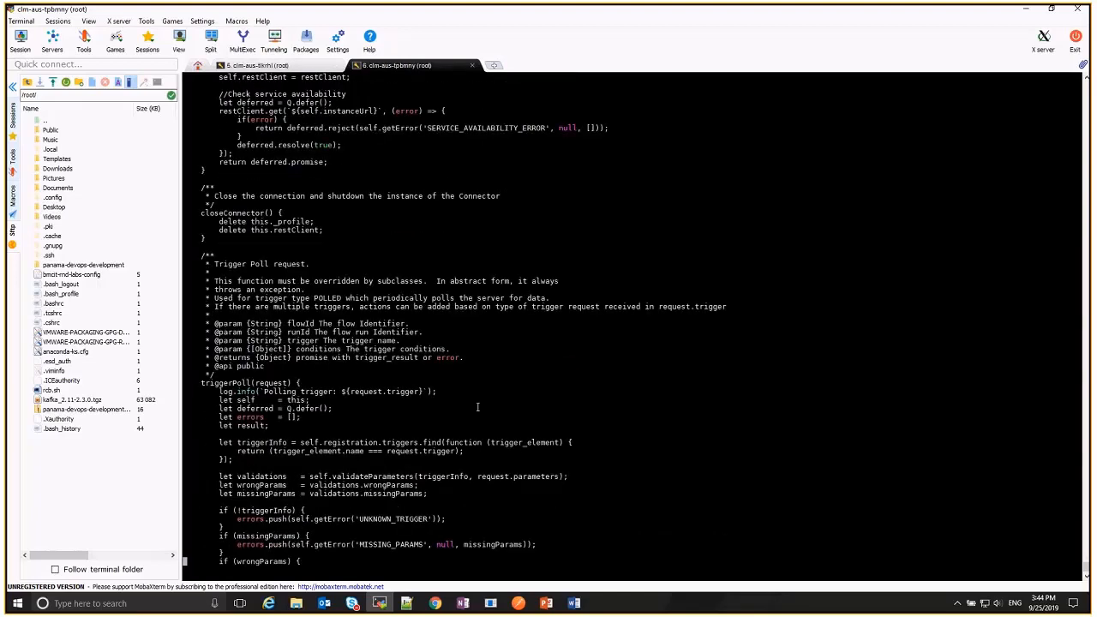
pyautogui.scroll(-8, 477, 407)
pyautogui.scroll(-7, 475, 415)
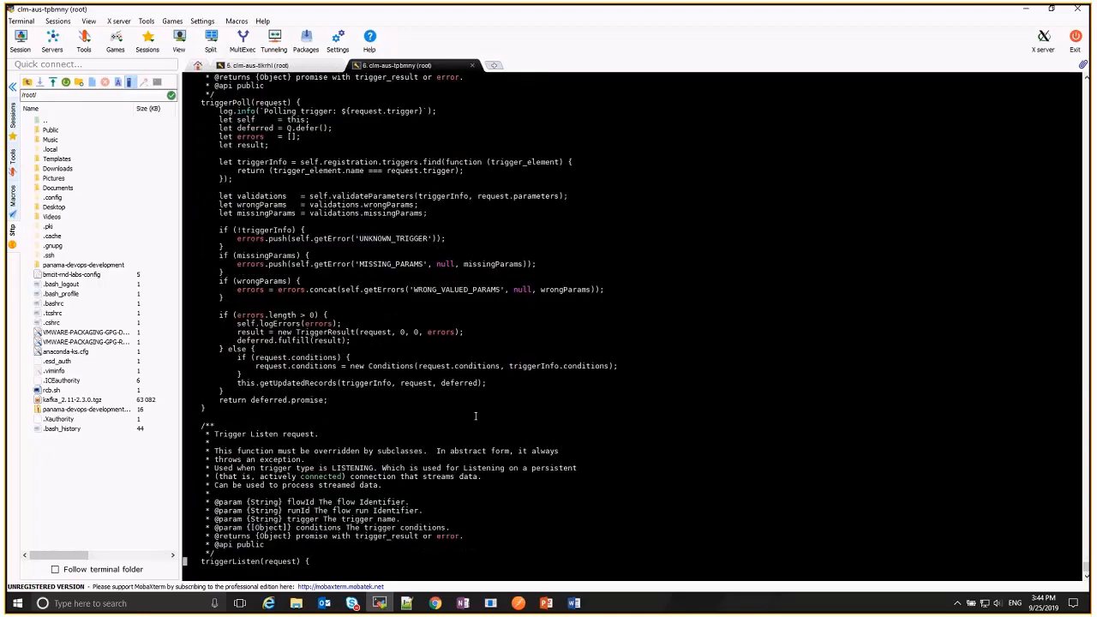
pyautogui.scroll(-6, 475, 415)
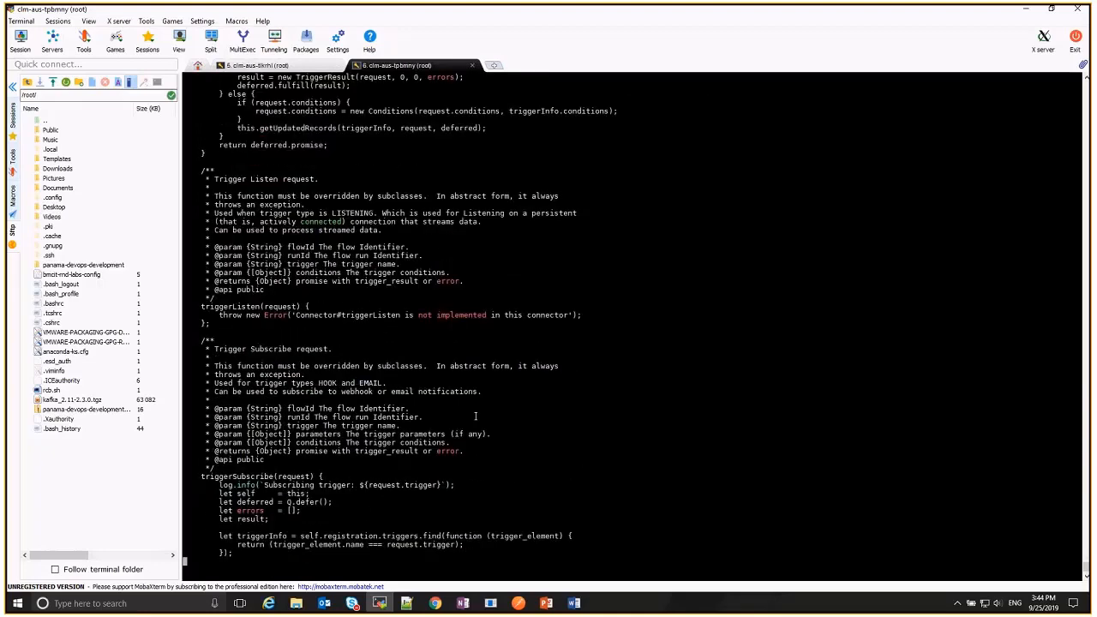
pyautogui.scroll(-12, 476, 416)
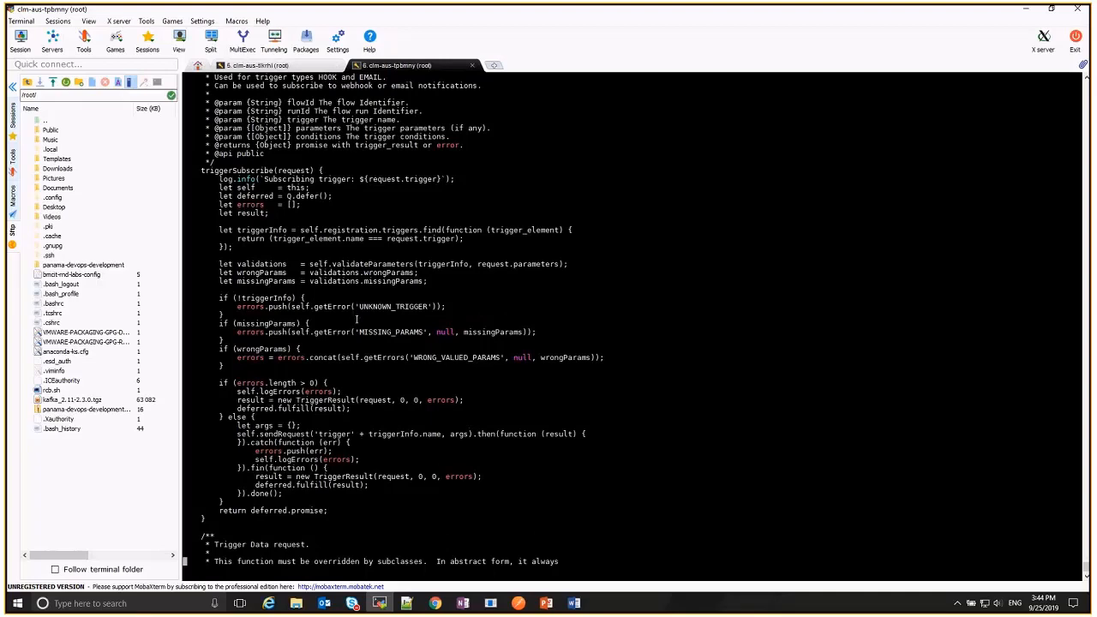
pyautogui.write(':q')
pyautogui.press('Return')
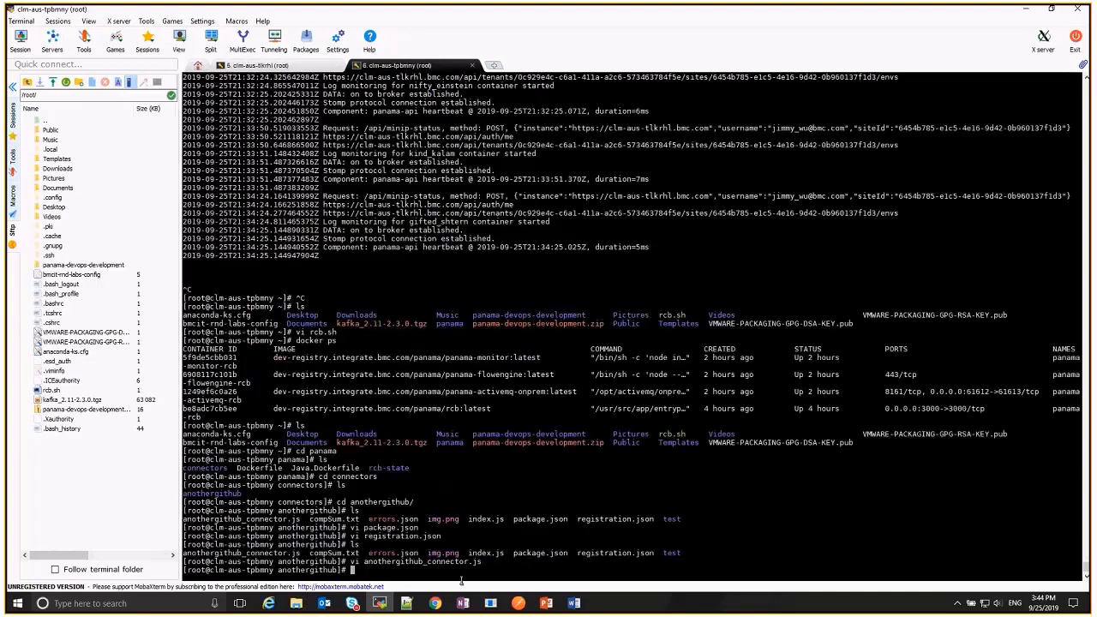
# Switch to Connector Designer in the browser, and register and start the AnotherGithub connector
pyautogui.click(436, 604)
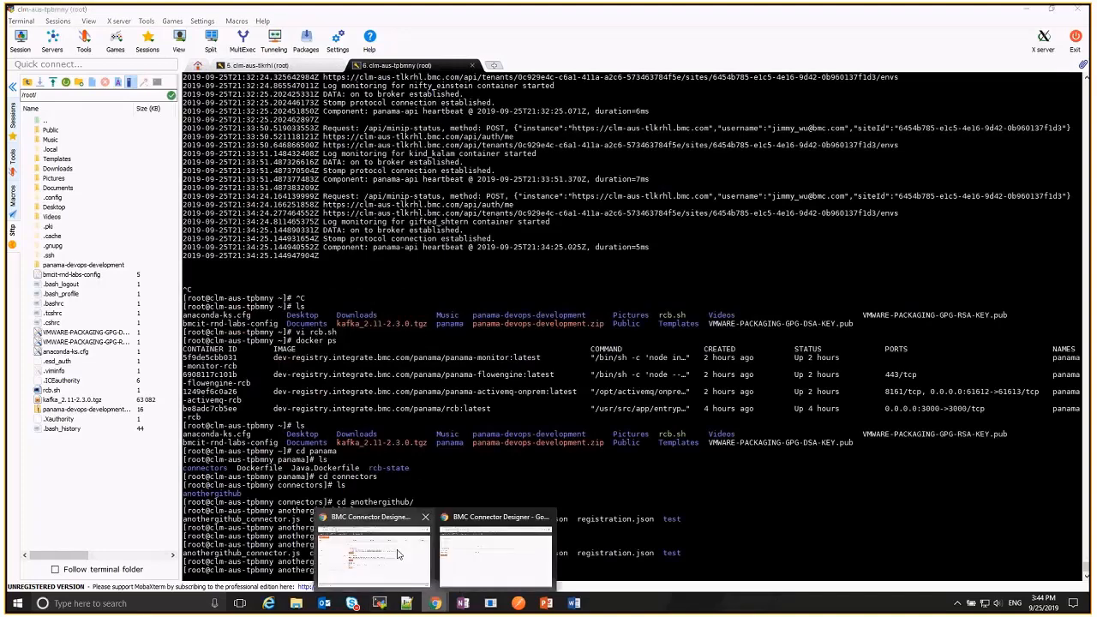
pyautogui.click(427, 552)
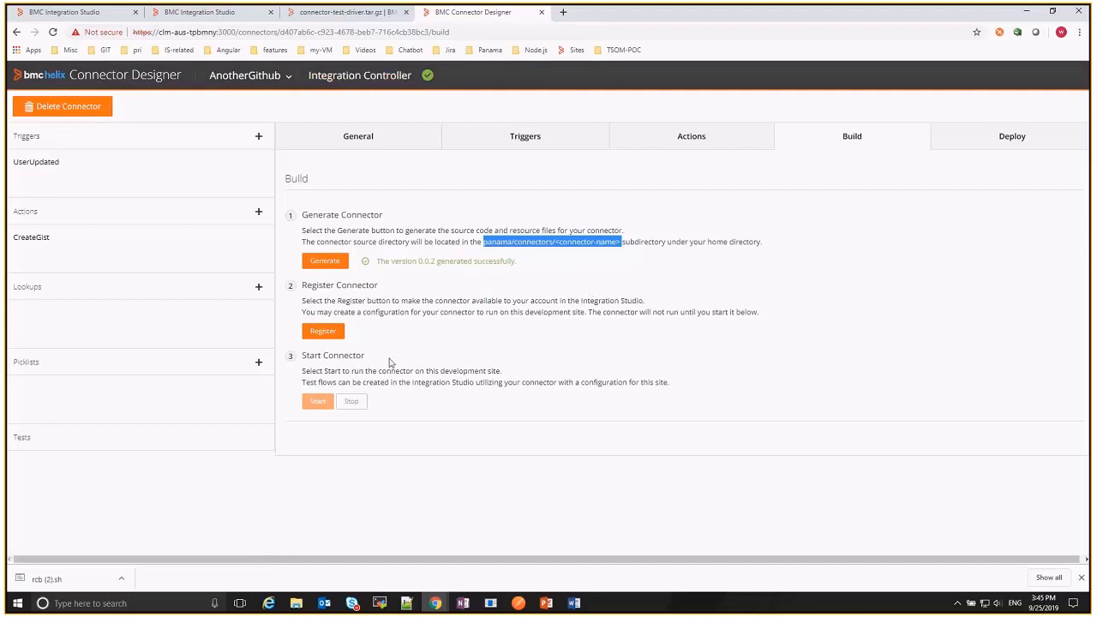
pyautogui.click(336, 333)
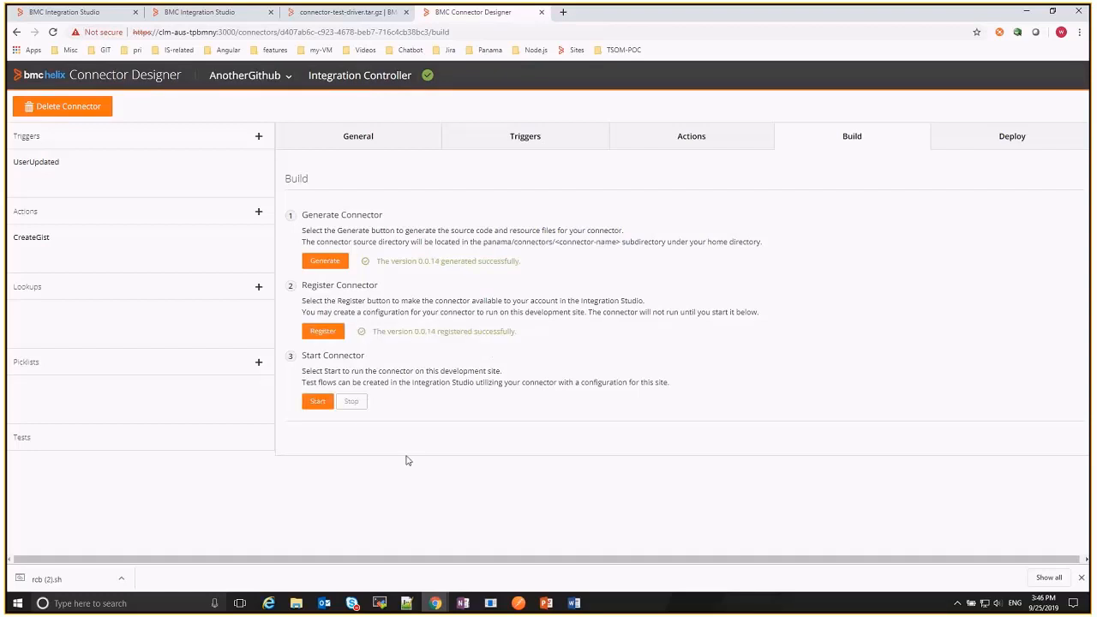
pyautogui.click(318, 403)
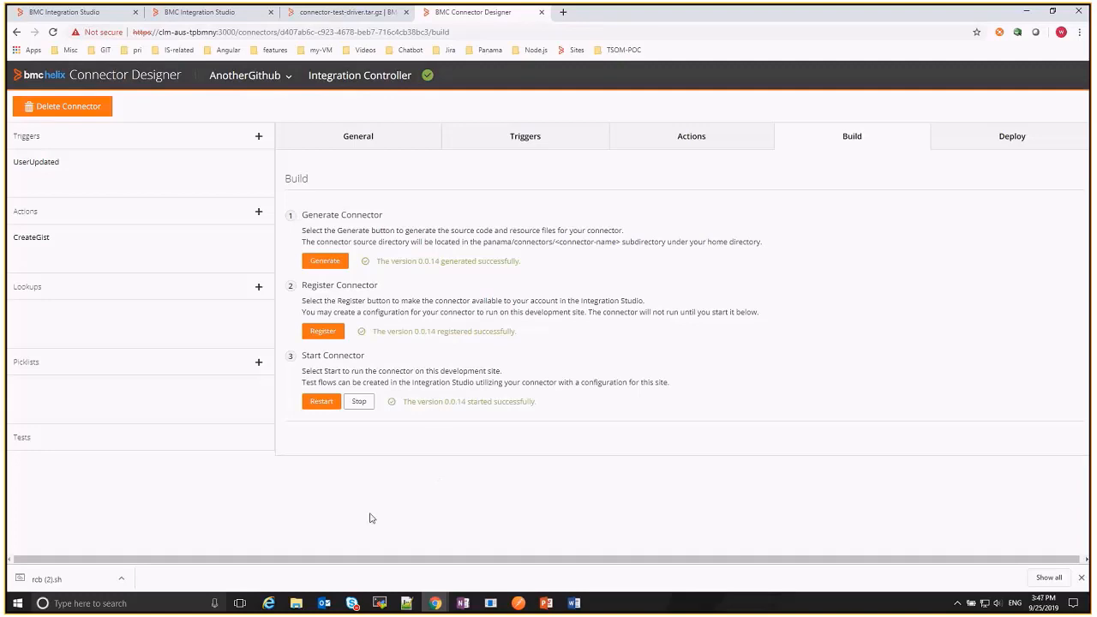
# Return to the MobaXterm terminal, list the files and the running Docker containers, and highlight the connector-base:latest image
pyautogui.click(380, 603)
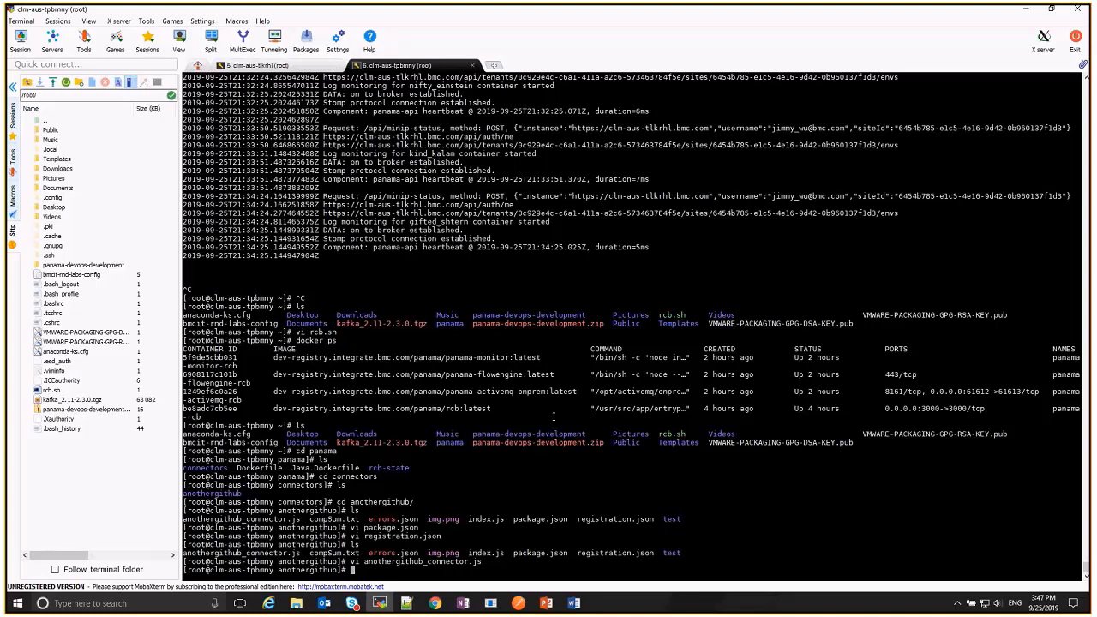
pyautogui.write('ls')
pyautogui.press('Return')
pyautogui.write('docker ps')
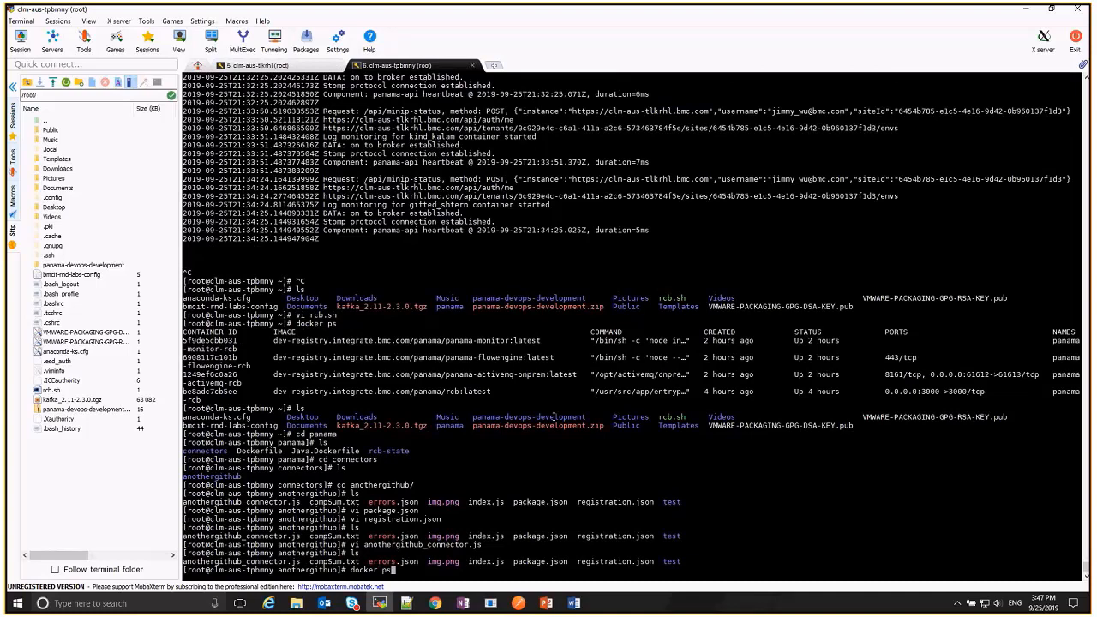
pyautogui.press('Return')
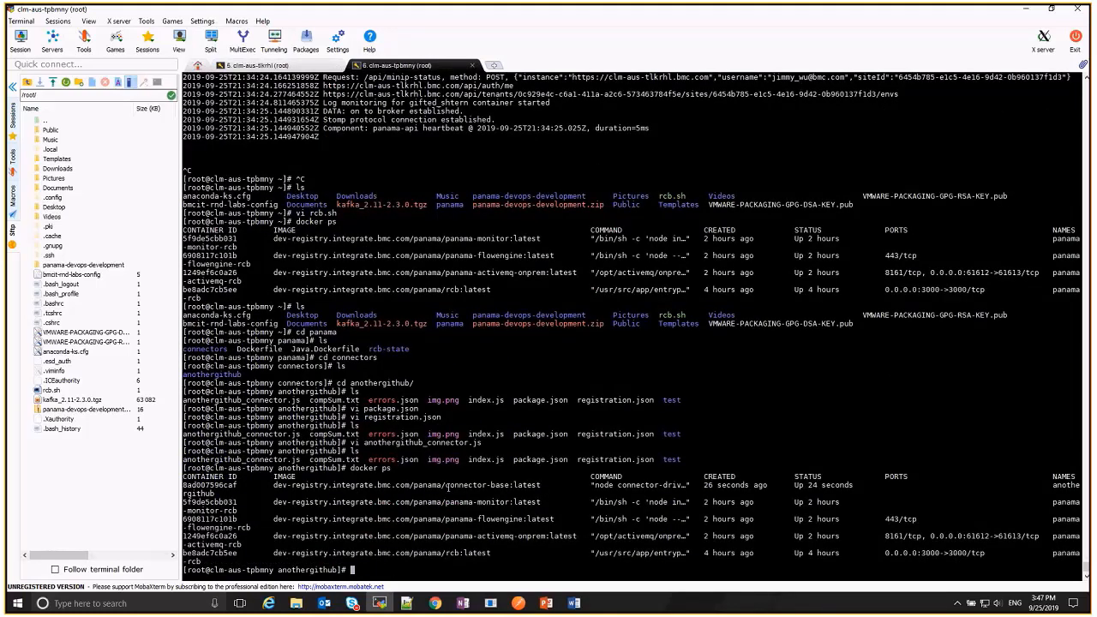
pyautogui.moveTo(448, 485); pyautogui.dragTo(540, 485)
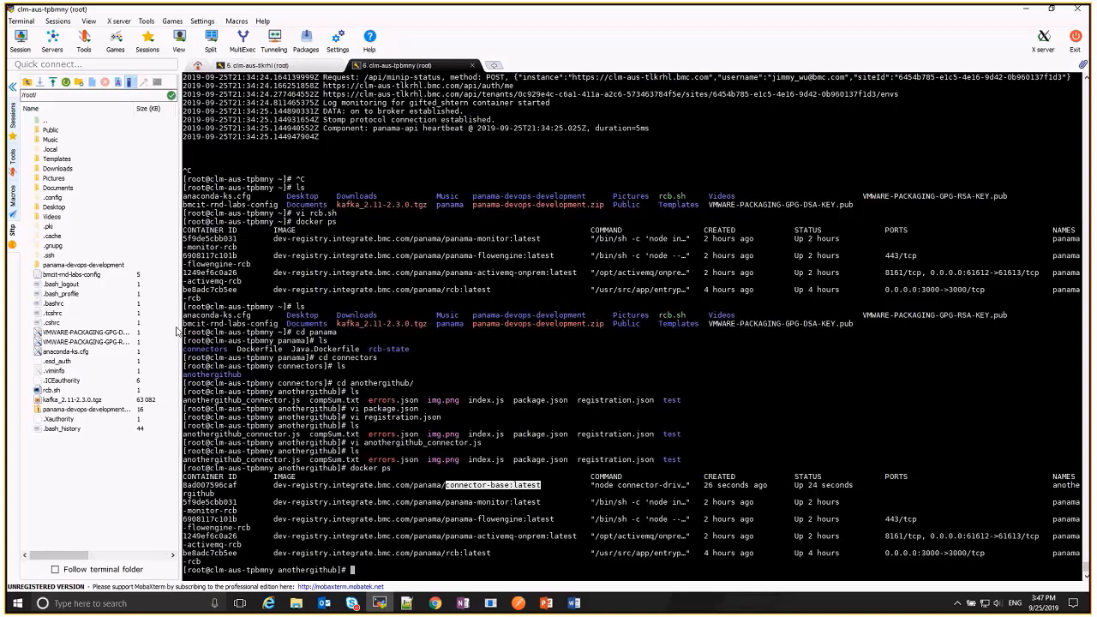
# Switch to the Integration Studio catalog in the browser and open the AnotherGithub connector's configuration settings
pyautogui.click(445, 607)
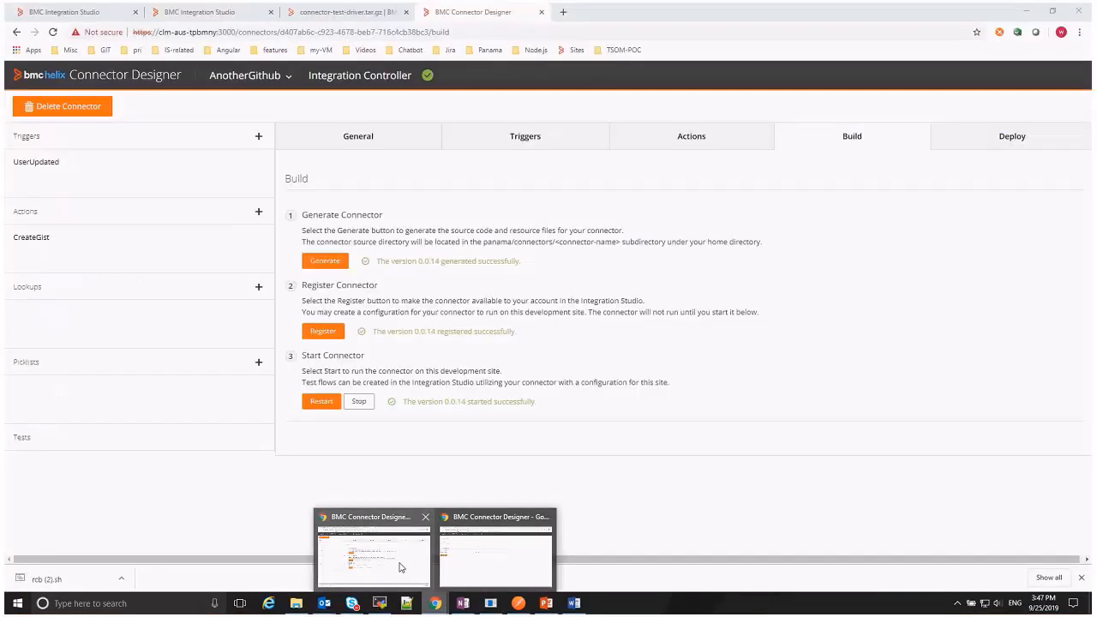
pyautogui.click(400, 567)
pyautogui.click(88, 17)
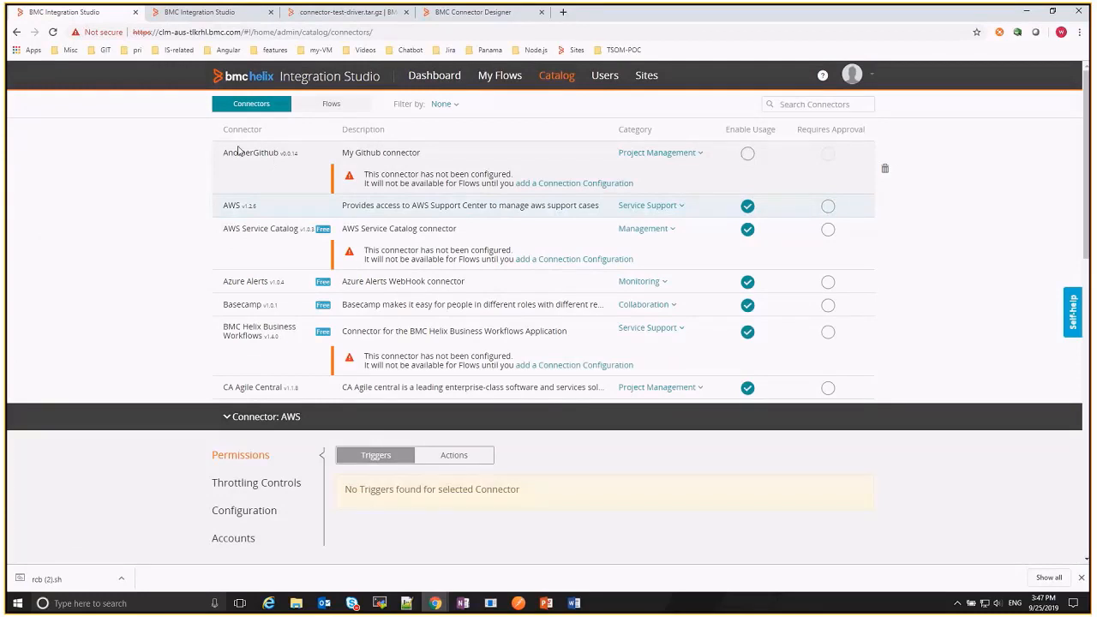
pyautogui.click(270, 153)
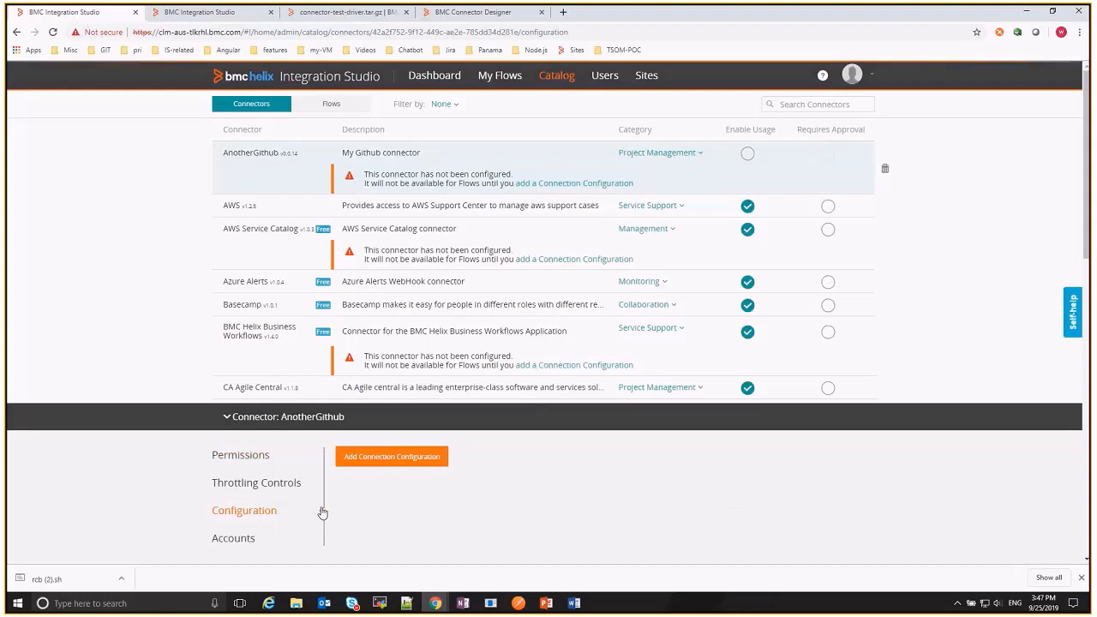
# Add a connection configuration to the AnotherGithub connector and name it "MyGithub Dev"
pyautogui.click(414, 466)
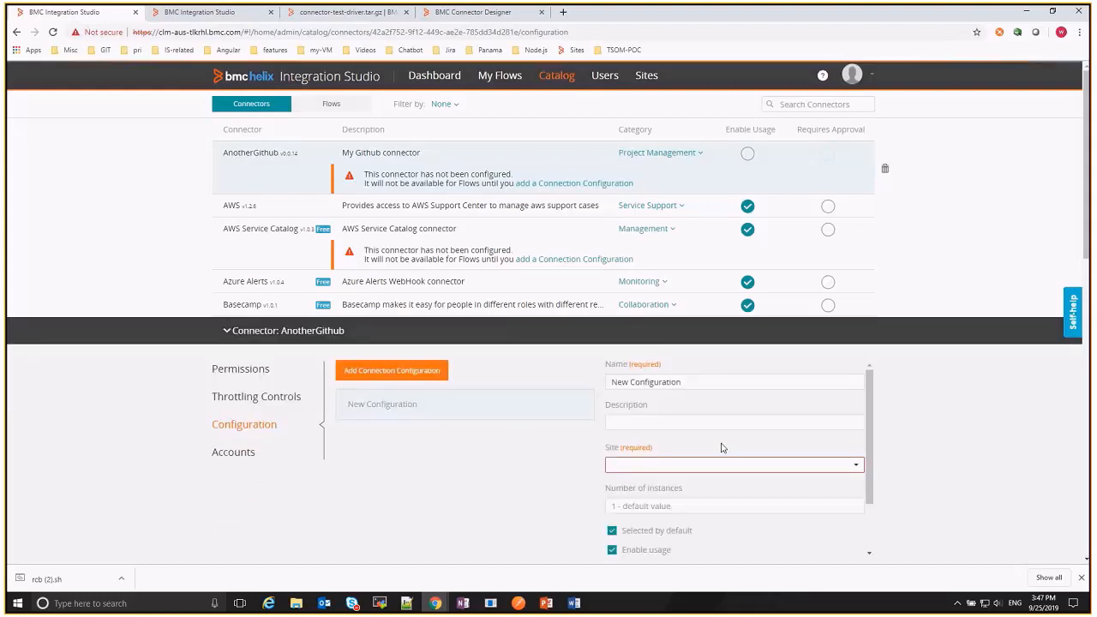
pyautogui.moveTo(695, 382); pyautogui.dragTo(598, 390)
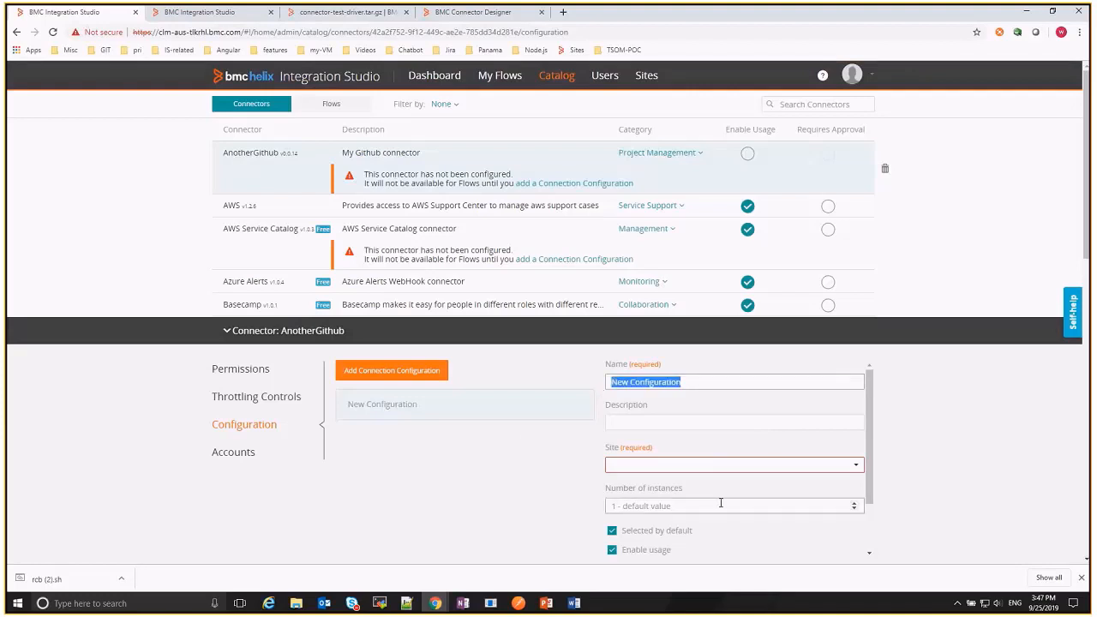
pyautogui.write('My')
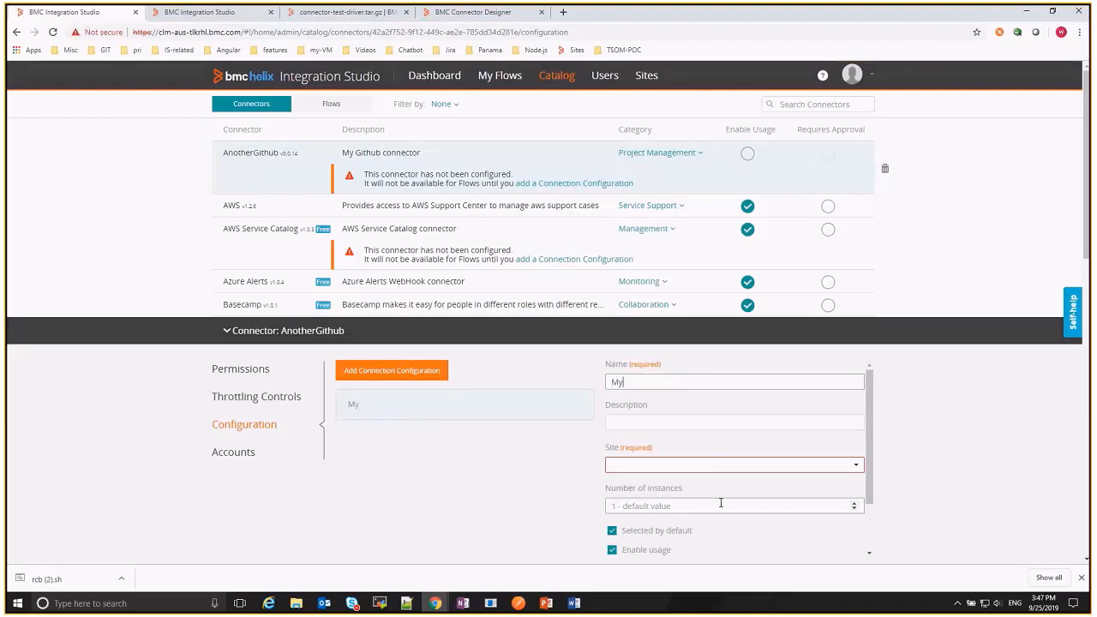
pyautogui.write('Github Dev')
# Check the site choices of the new configuration and its remaining fields down to the required Url
pyautogui.click(855, 468)
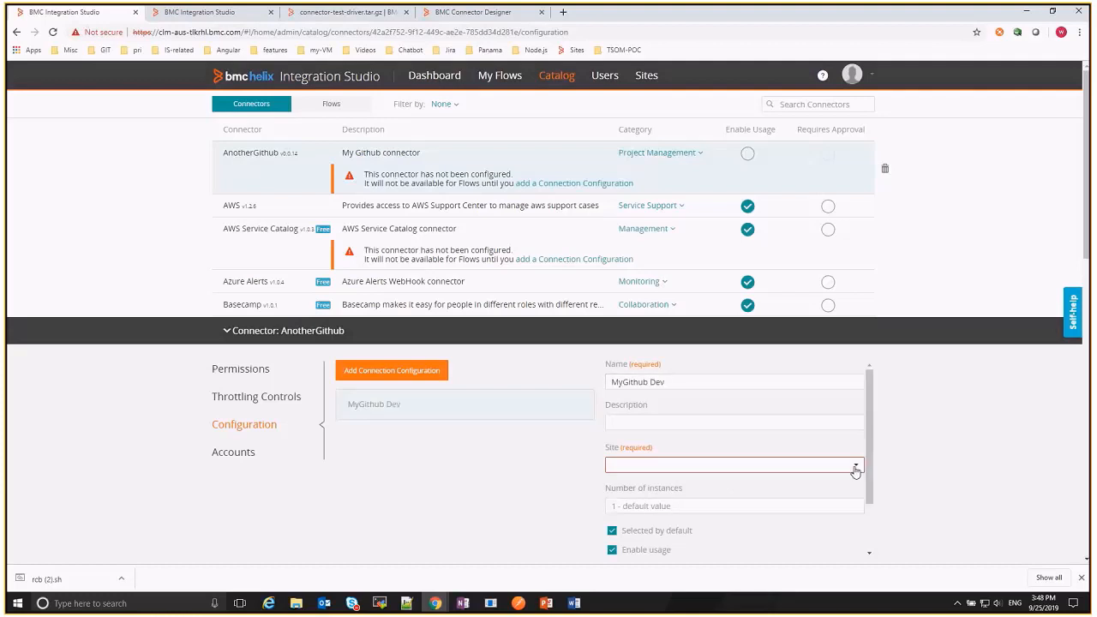
pyautogui.click(769, 421)
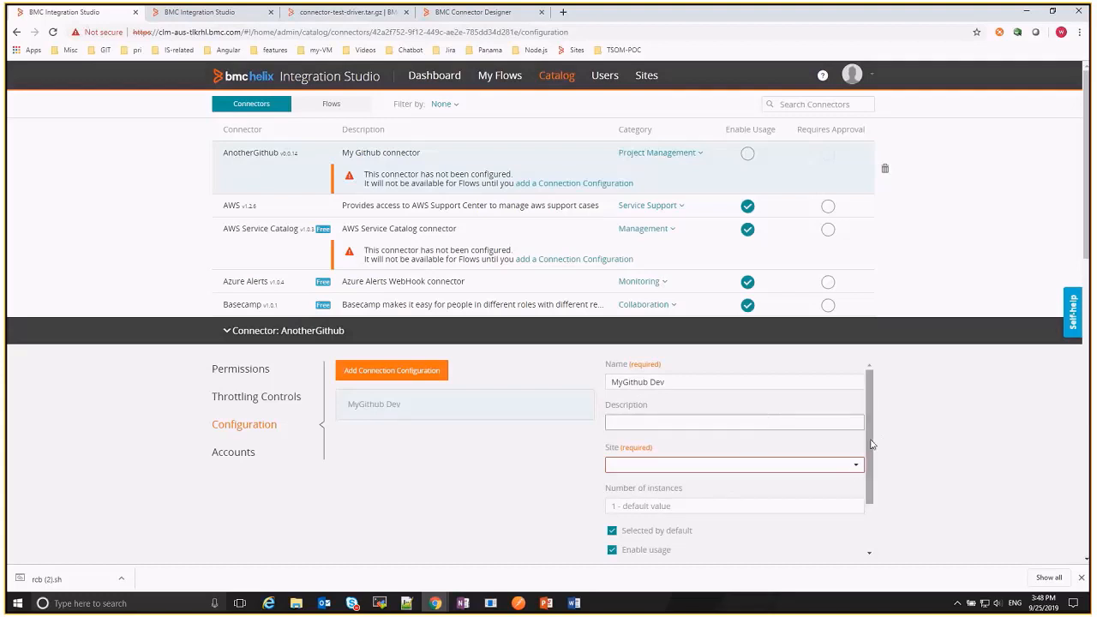
pyautogui.moveTo(871, 488); pyautogui.dragTo(875, 534)
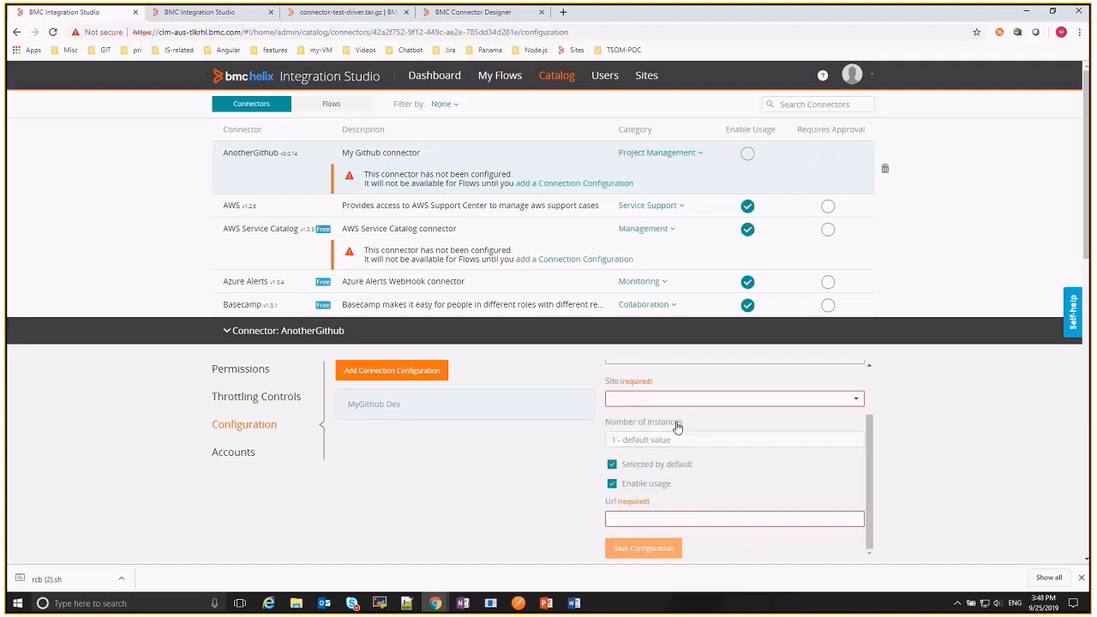
pyautogui.click(644, 516)
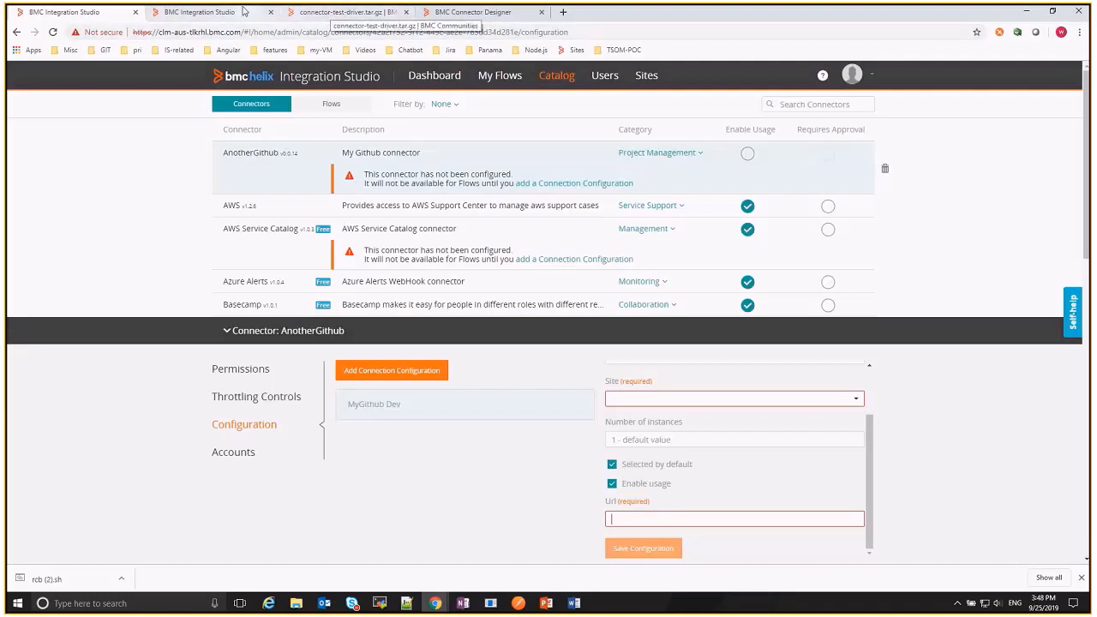
# Review the Service URL and the Url configuration field in AnotherGithub's general settings in Connector Designer
pyautogui.click(324, 15)
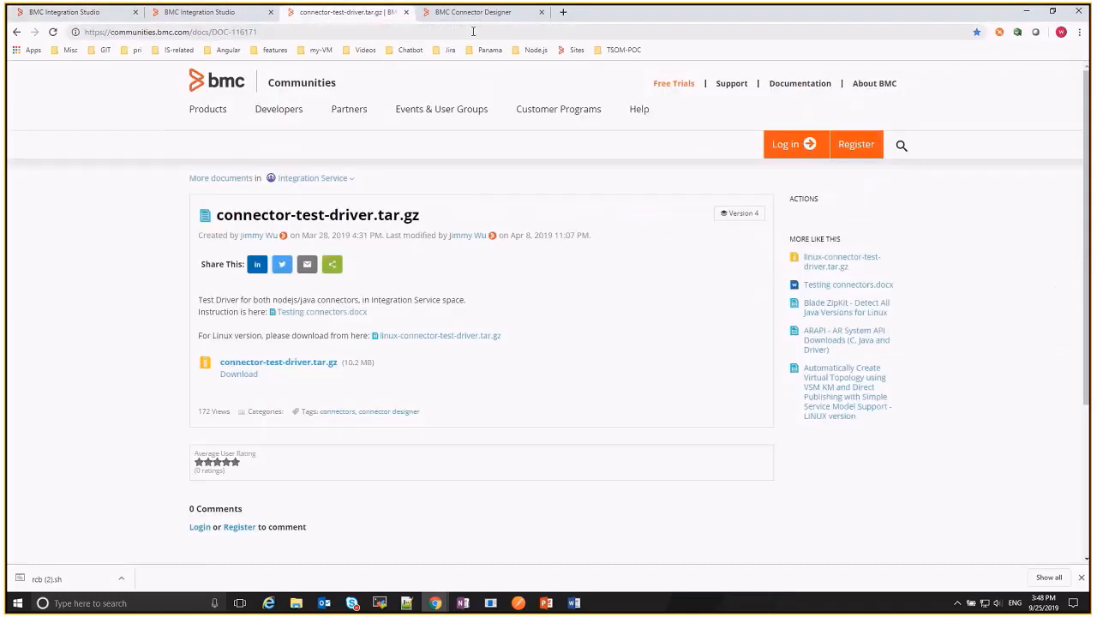
pyautogui.click(473, 14)
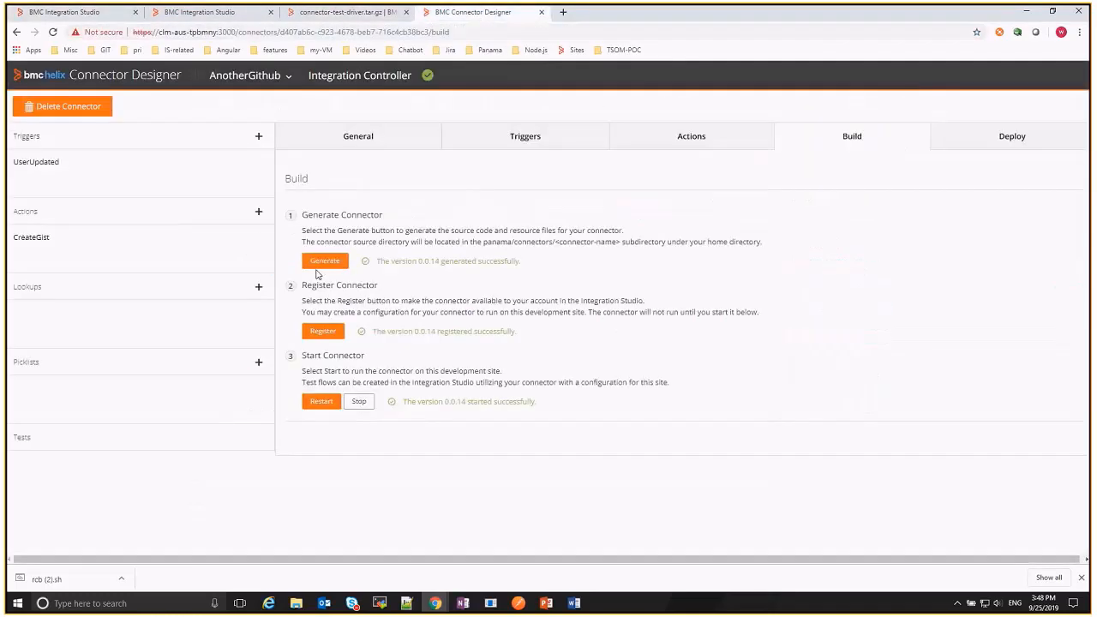
pyautogui.click(385, 146)
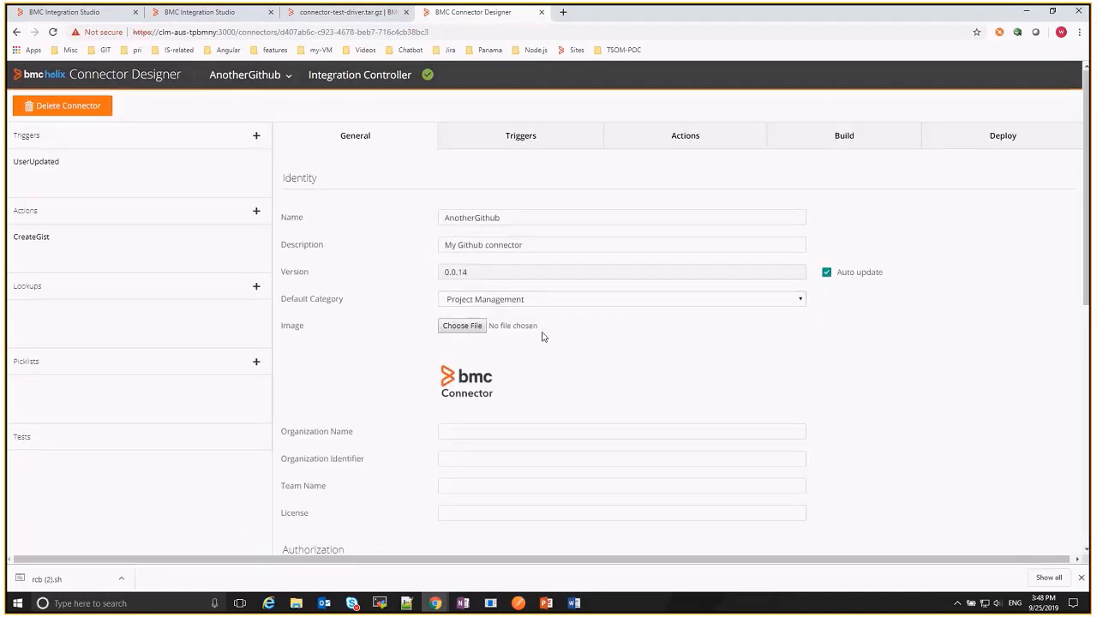
pyautogui.scroll(-2, 542, 333)
pyautogui.scroll(-3, 542, 330)
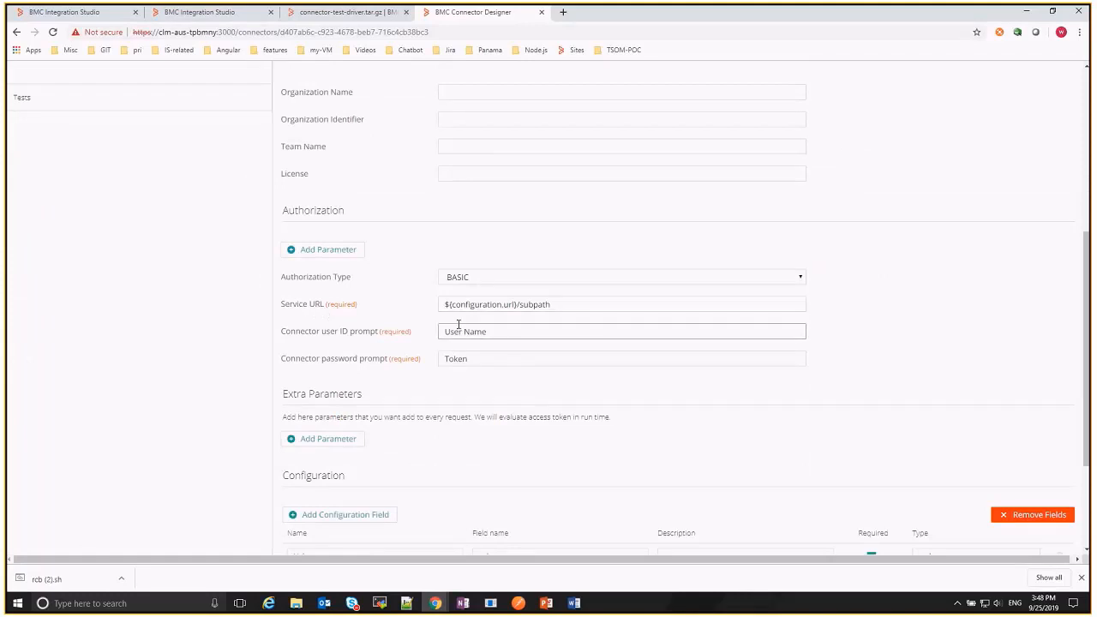
pyautogui.moveTo(555, 305); pyautogui.dragTo(441, 305)
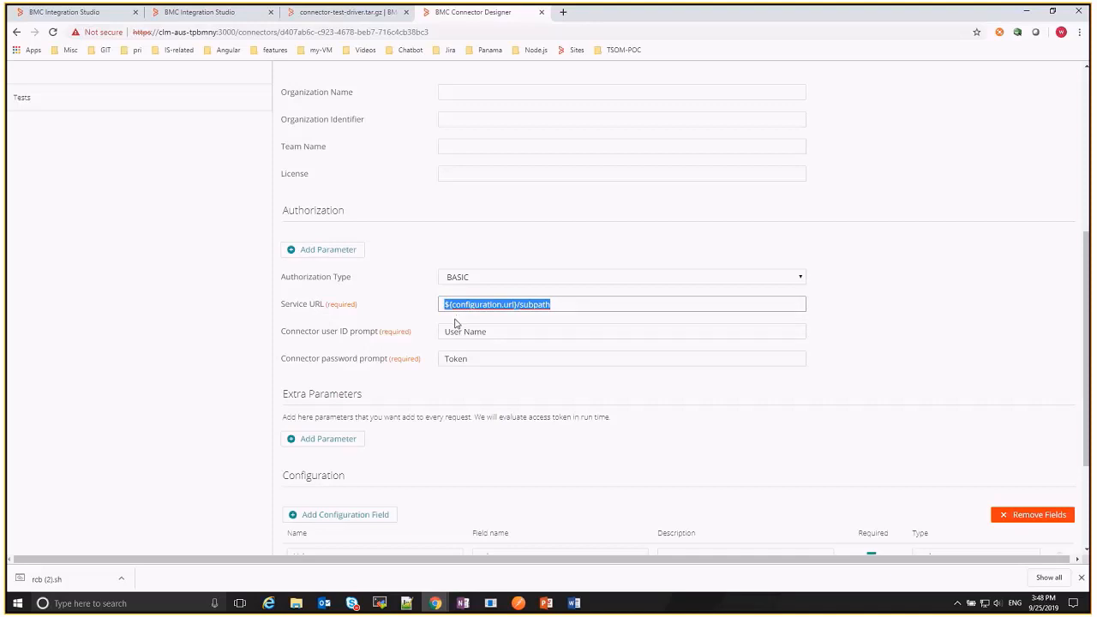
pyautogui.scroll(-2, 964, 282)
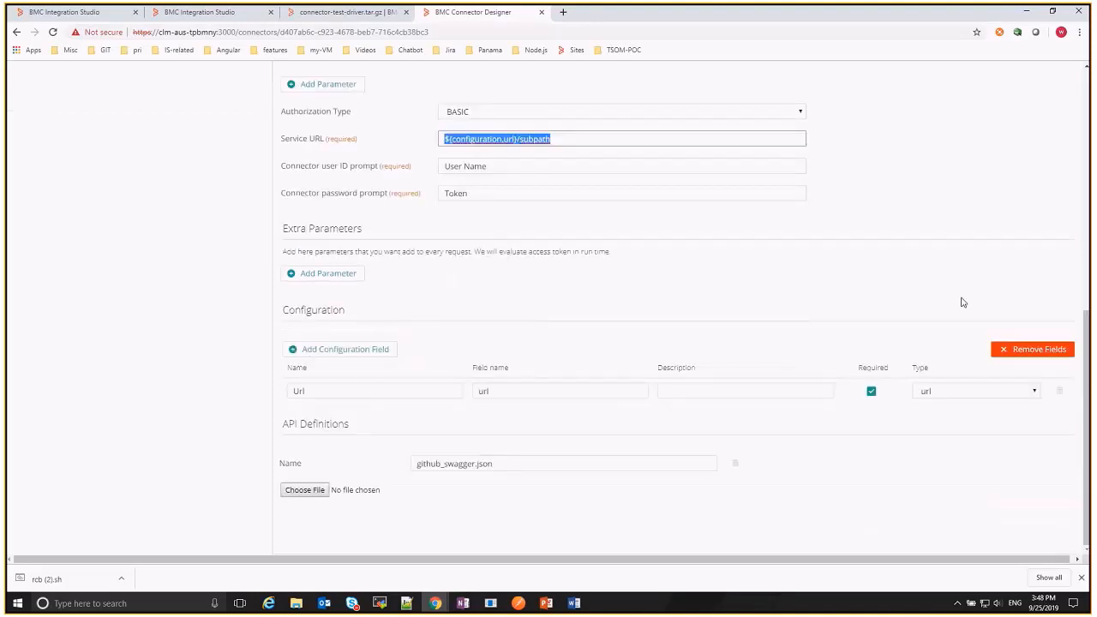
pyautogui.scroll(6, 956, 291)
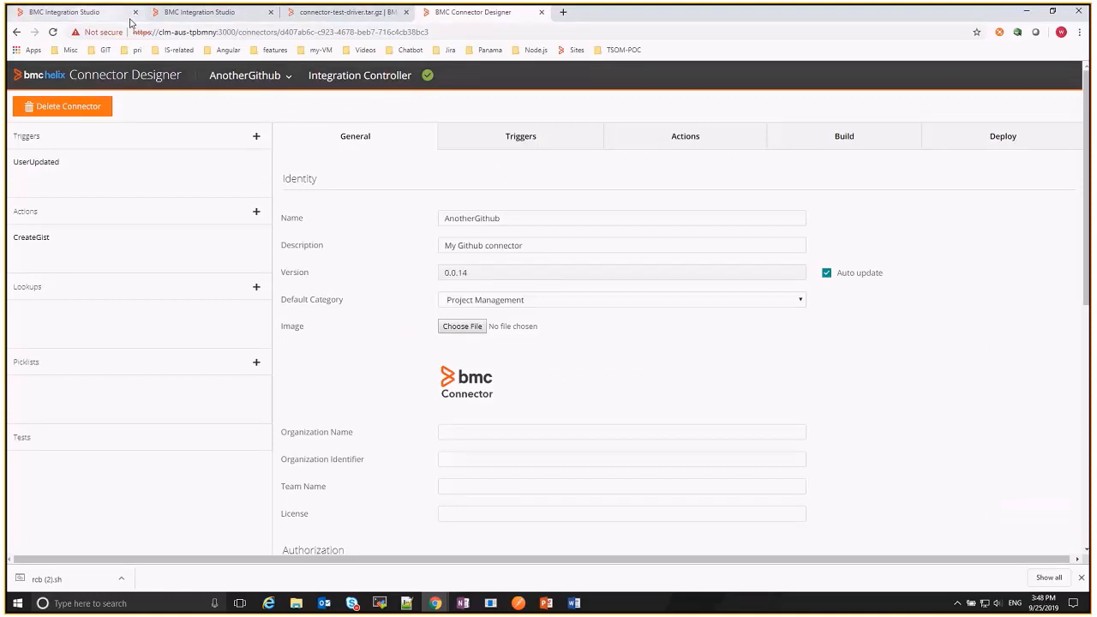
# Open the connector-test-driver.tar.gz page on BMC Communities, highlight its web address and look over the download and instruction links
pyautogui.click(343, 12)
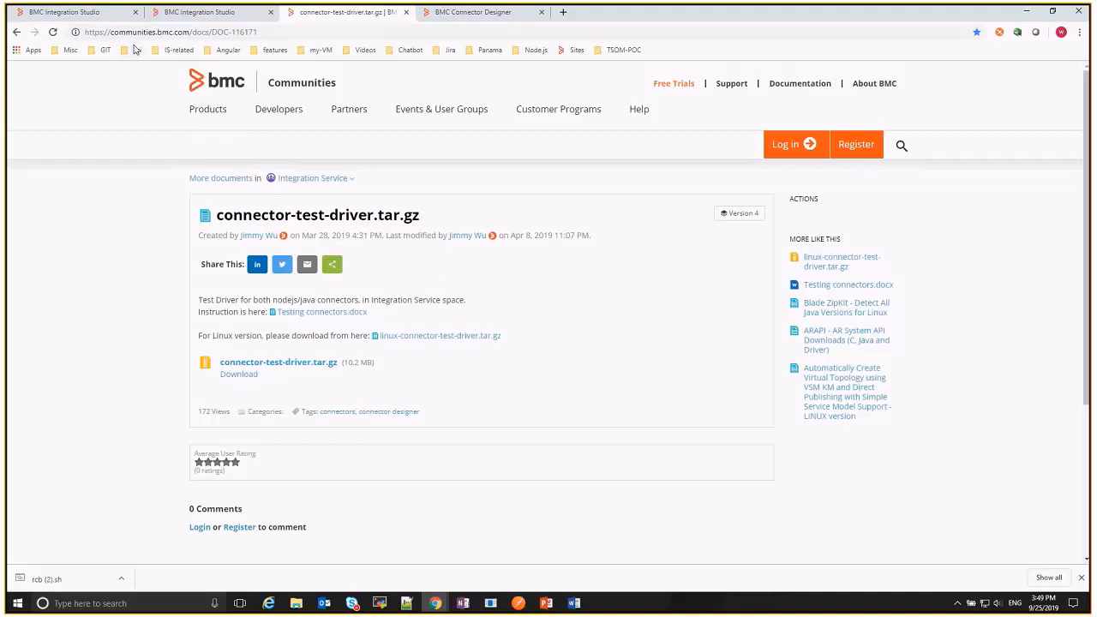
pyautogui.click(182, 33)
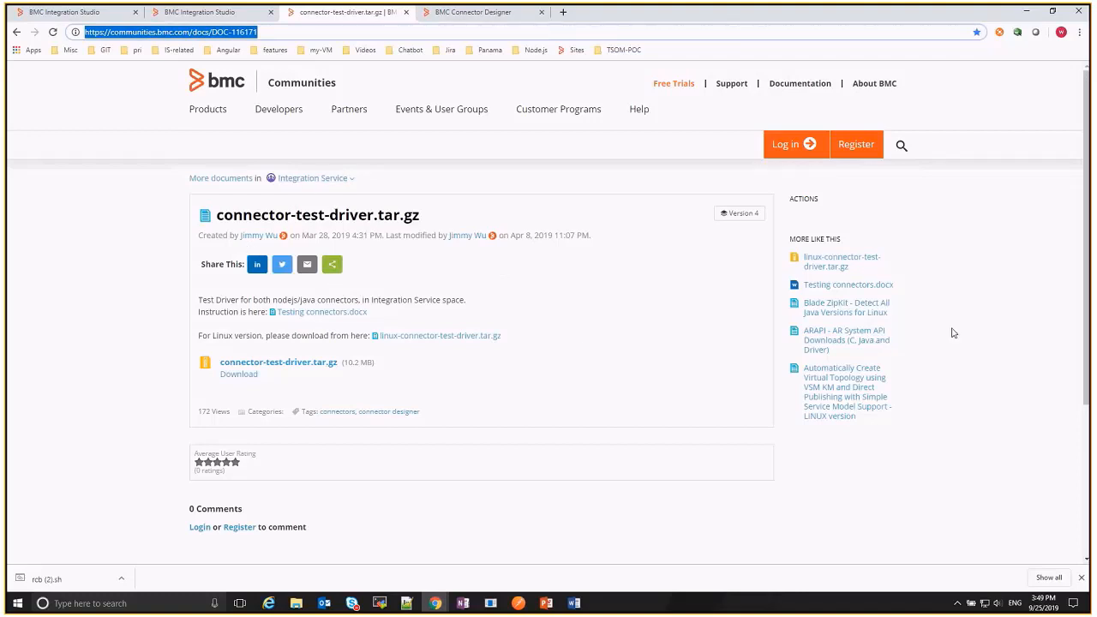
pyautogui.scroll(-1, 466, 269)
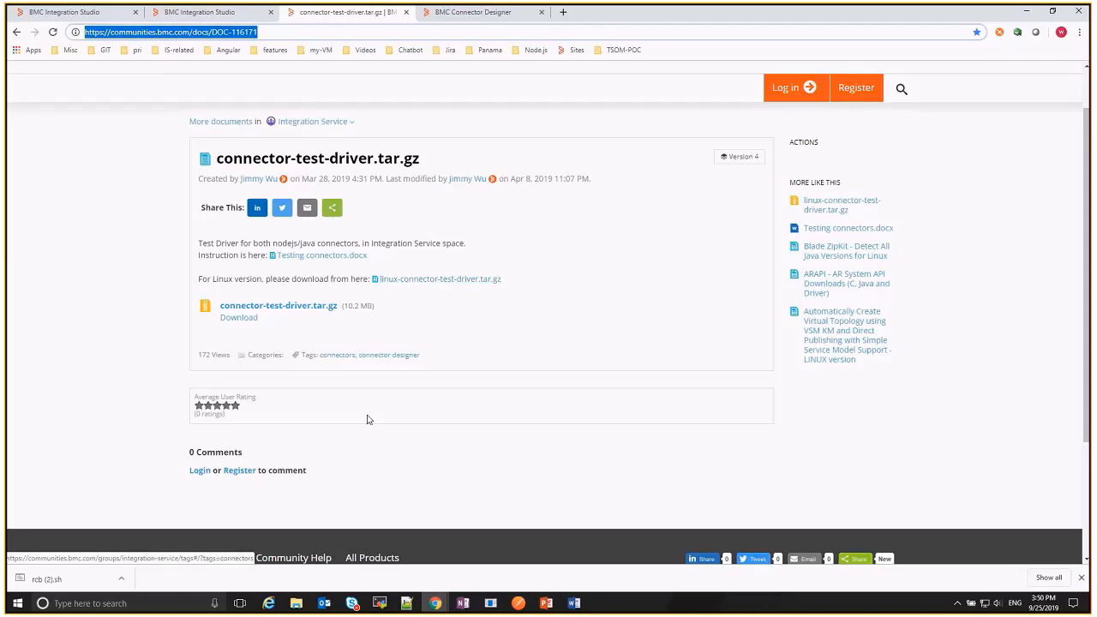
# Switch to the Testing connectors.docx document in Word and read the prerequisites and command line utility steps for testing connectors
pyautogui.click(574, 603)
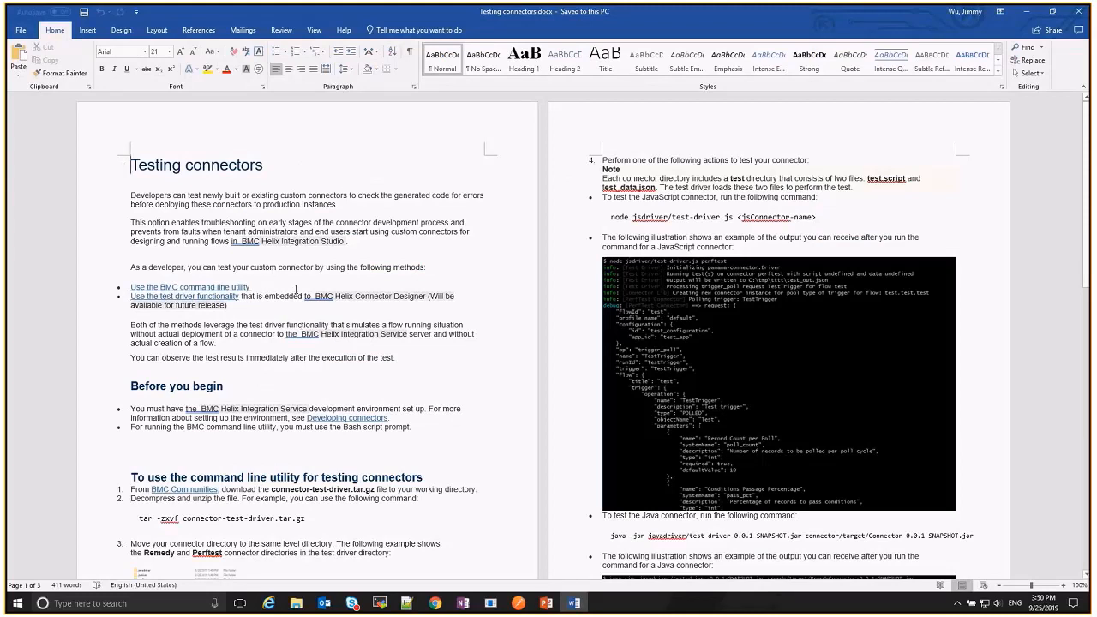
pyautogui.scroll(-1, 374, 308)
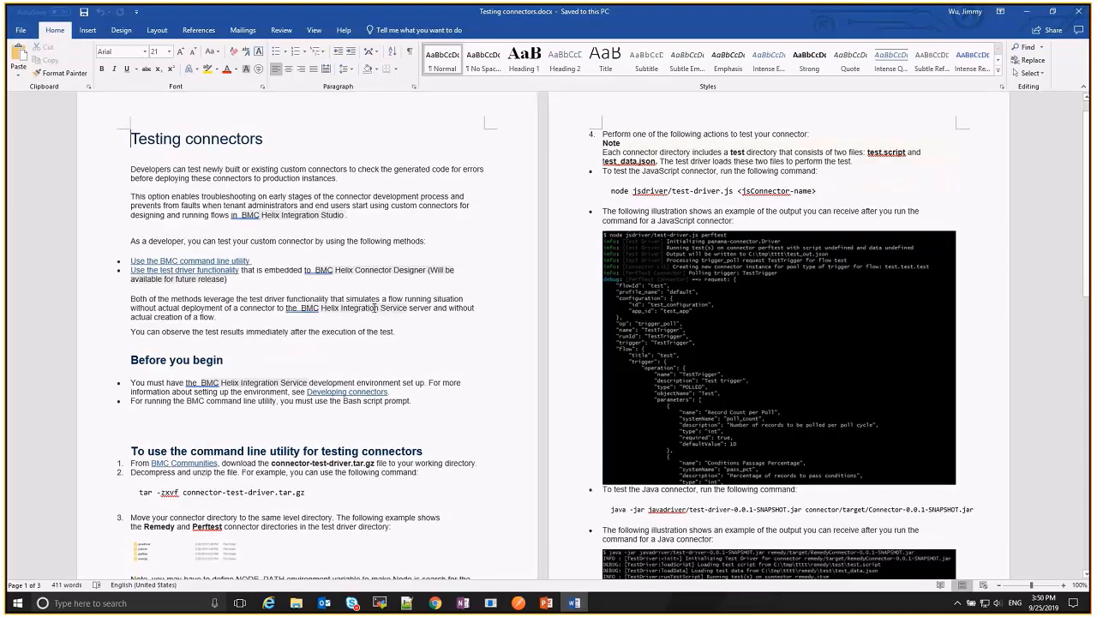
pyautogui.scroll(-3, 375, 309)
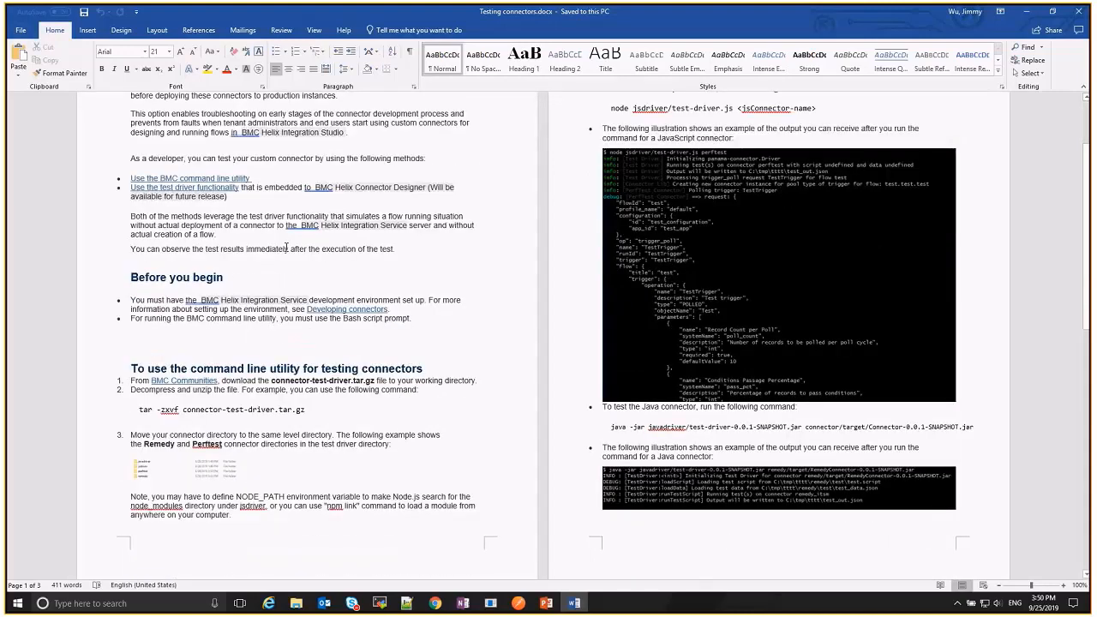
pyautogui.scroll(1, 192, 195)
pyautogui.scroll(1, 191, 194)
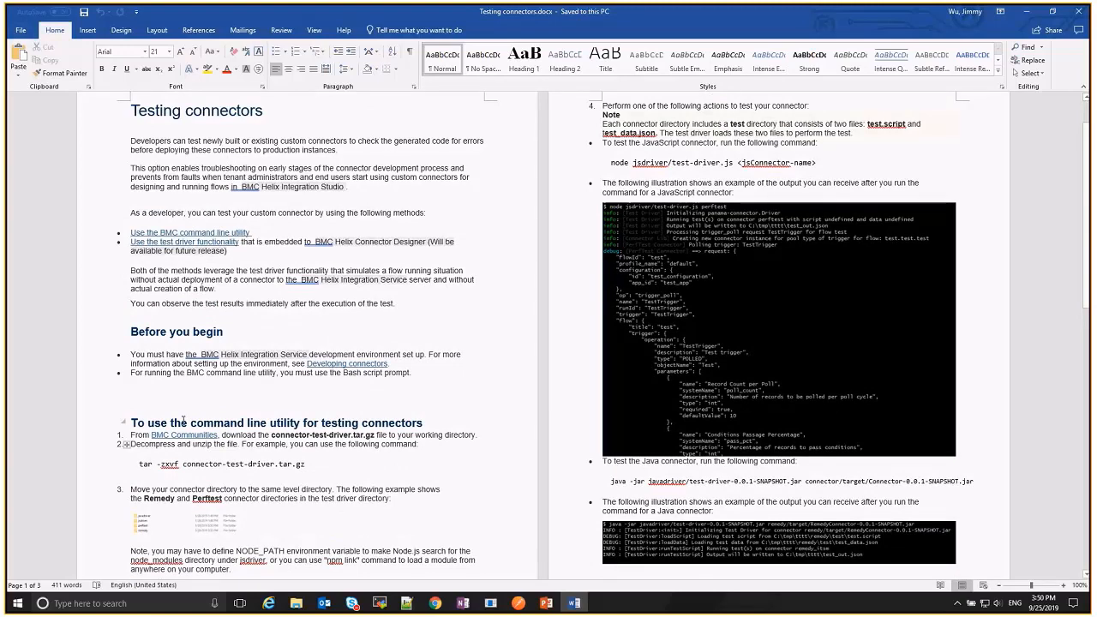
pyautogui.scroll(-1, 331, 457)
pyautogui.scroll(-1, 257, 429)
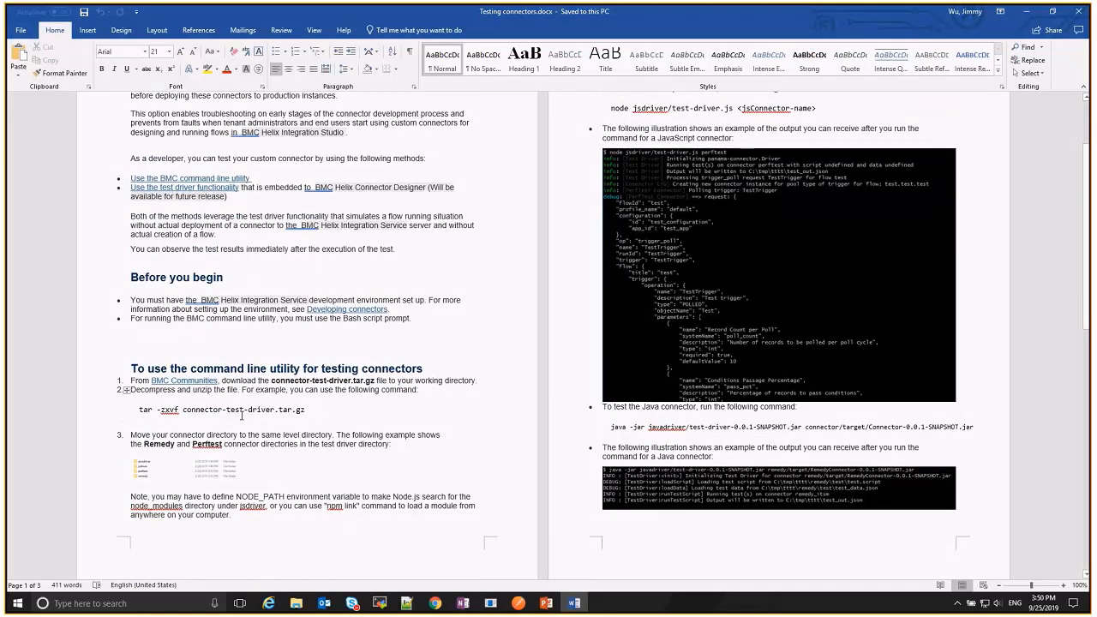
pyautogui.scroll(-1, 444, 377)
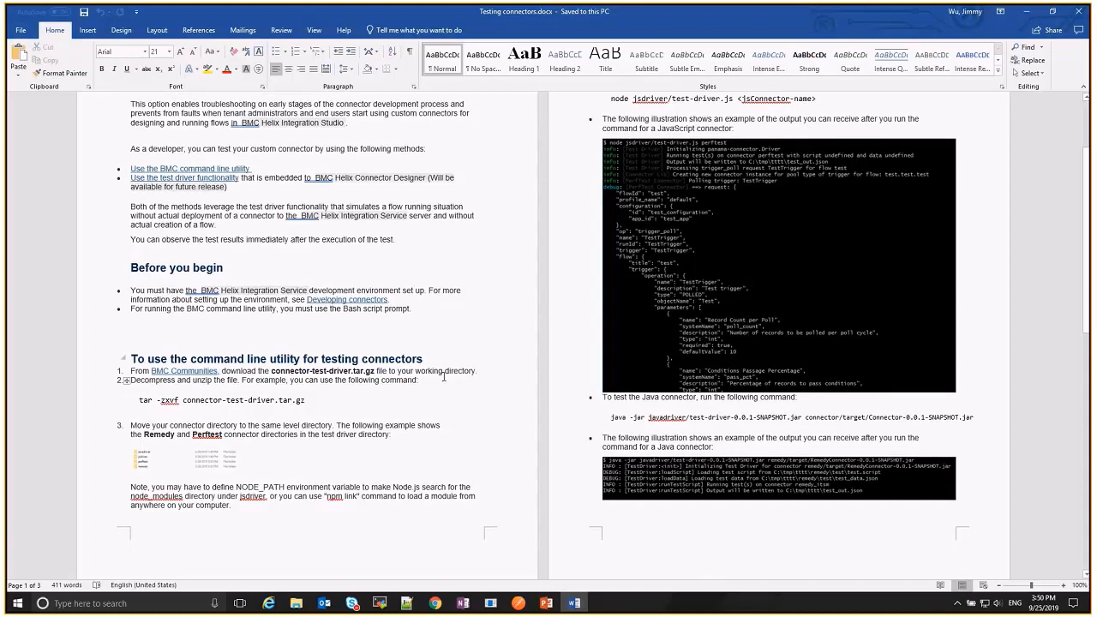
pyautogui.scroll(3, 444, 377)
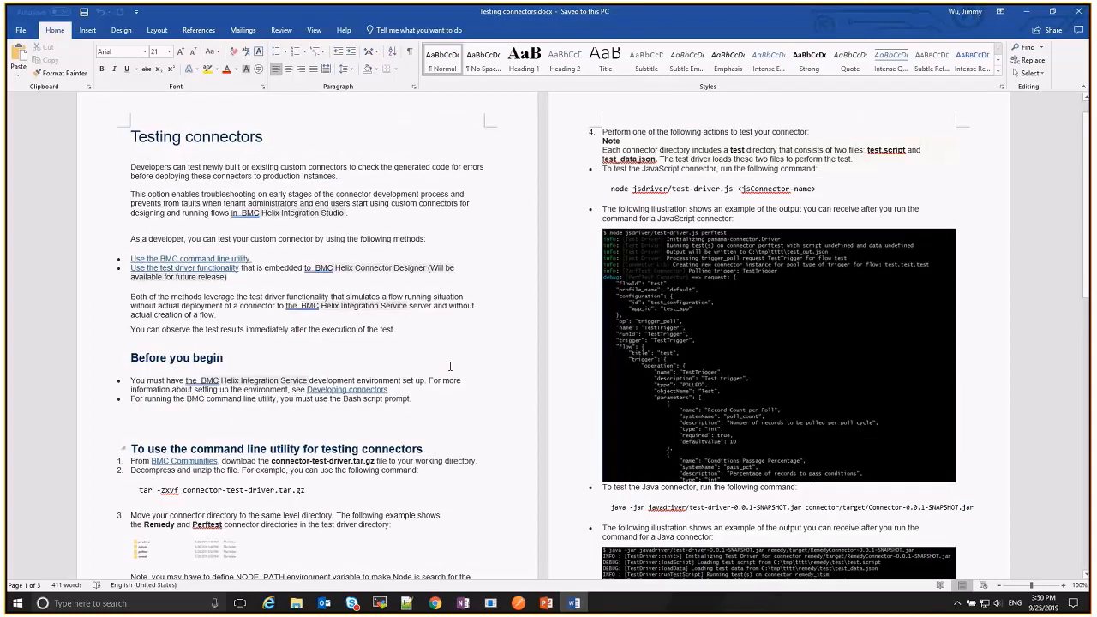
# Highlight the "node jsdriver/test-driver.js <jsConnector-name>" command for JavaScript connectors and look through the Java test command and sample output
pyautogui.tripleClick(614, 190)
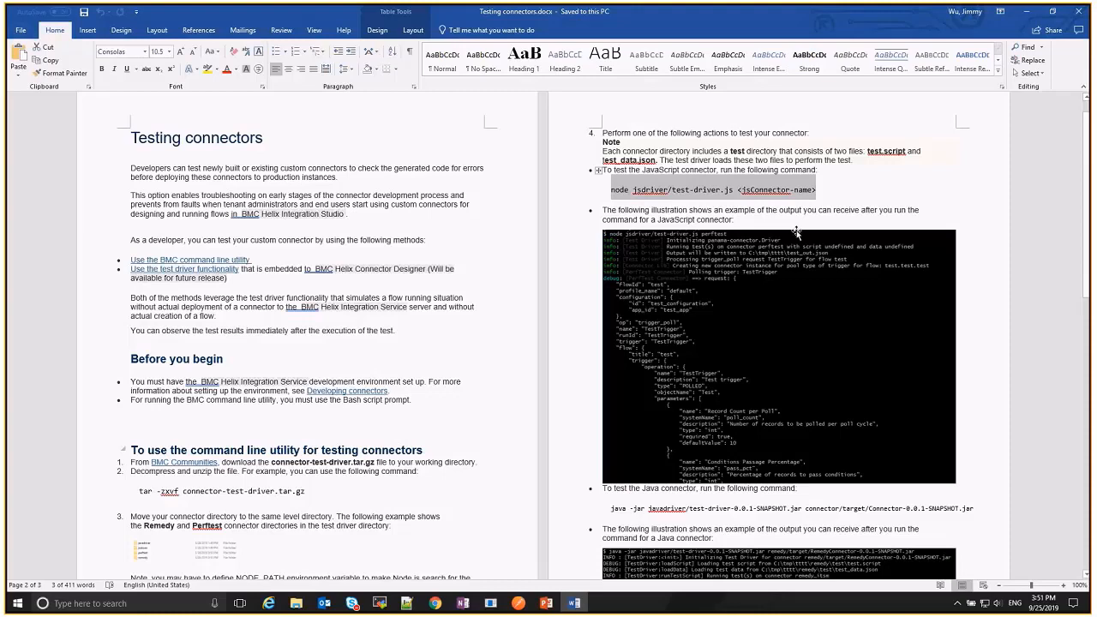
pyautogui.scroll(-1, 997, 381)
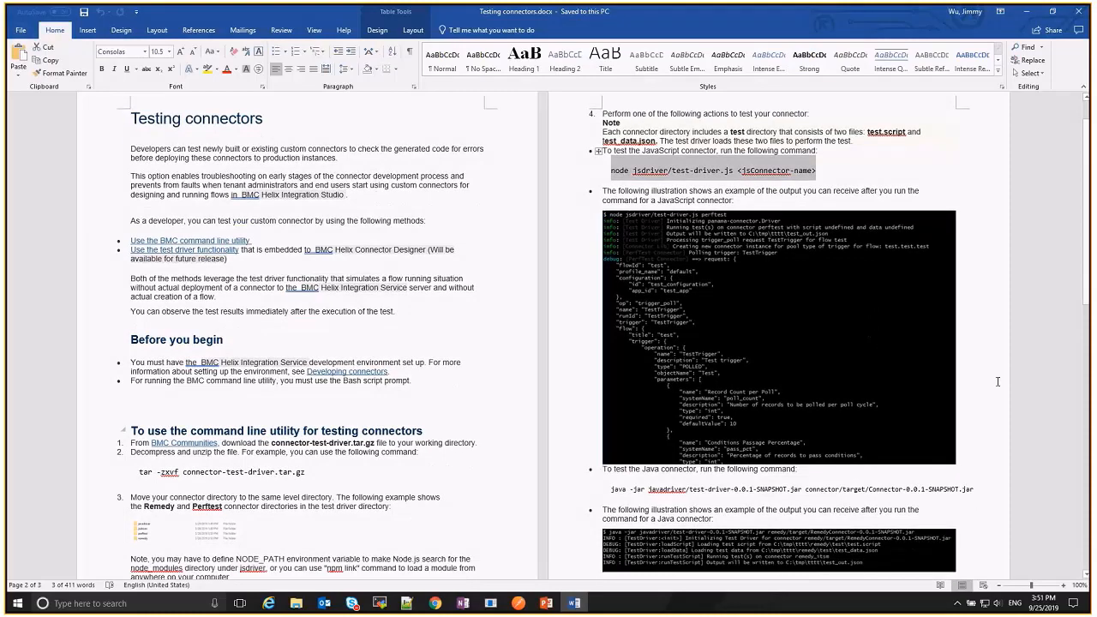
pyautogui.scroll(-5, 986, 415)
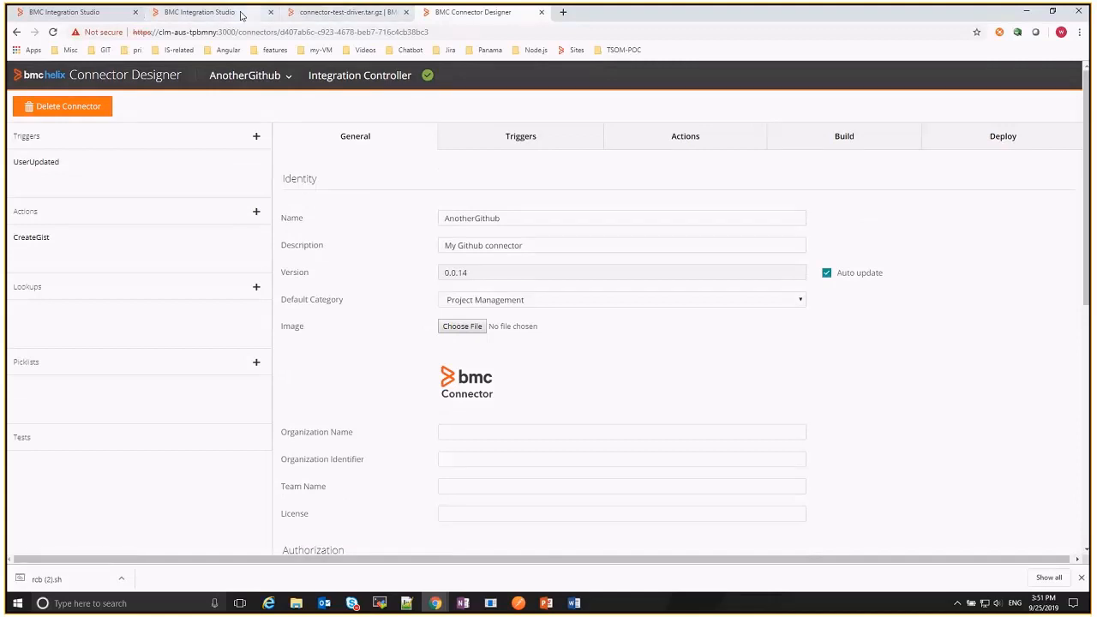
# Switch back to the AnotherGithub connection configuration in the Integration Studio catalog in the browser
pyautogui.click(187, 21)
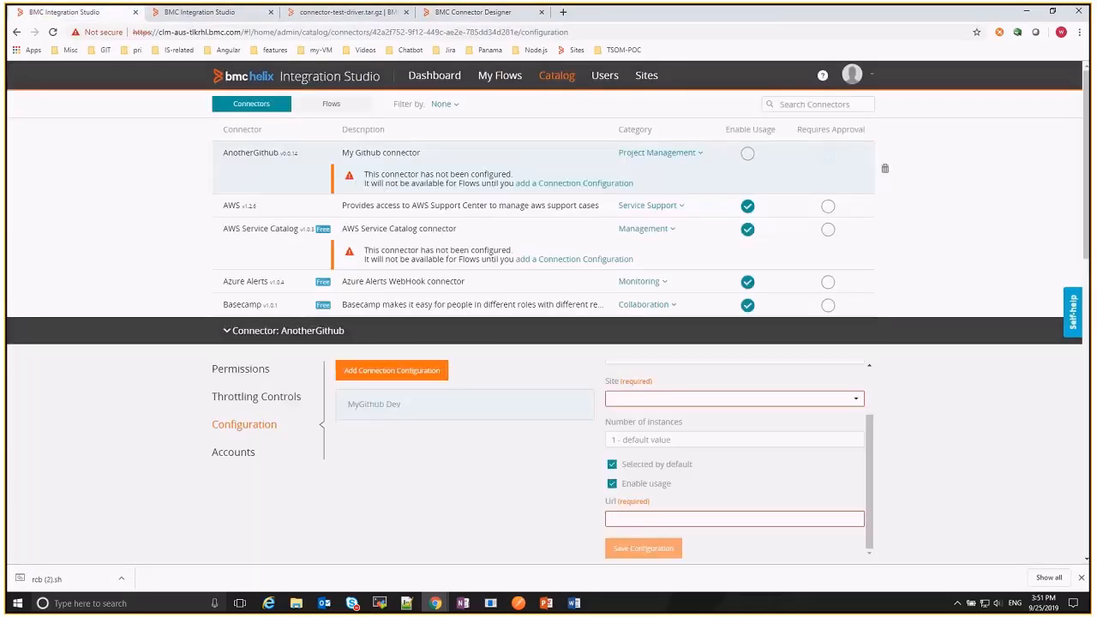